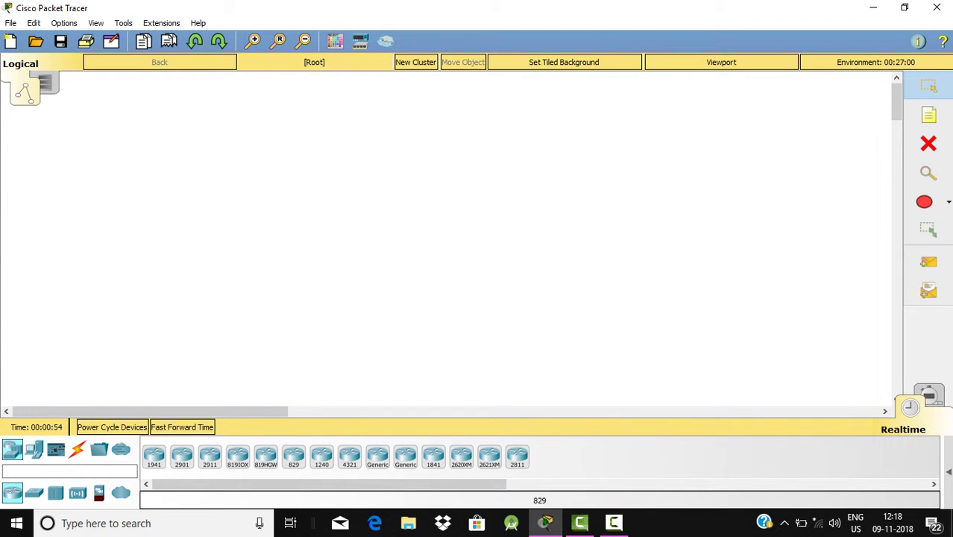
Place two generic Router-PT routers side by side in the upper part of the workspace.
{"action": "left_click", "coordinate": [378, 455]}
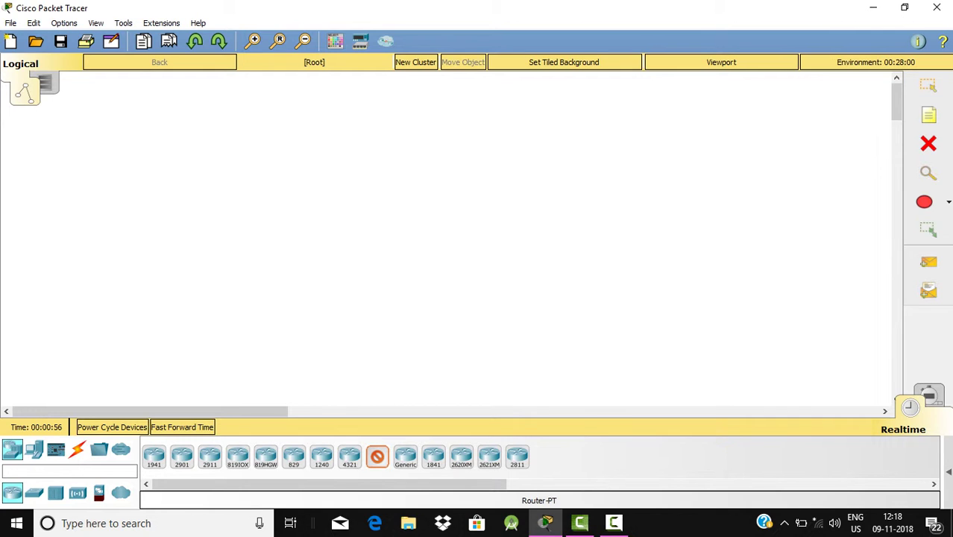
{"action": "left_click", "coordinate": [275, 144]}
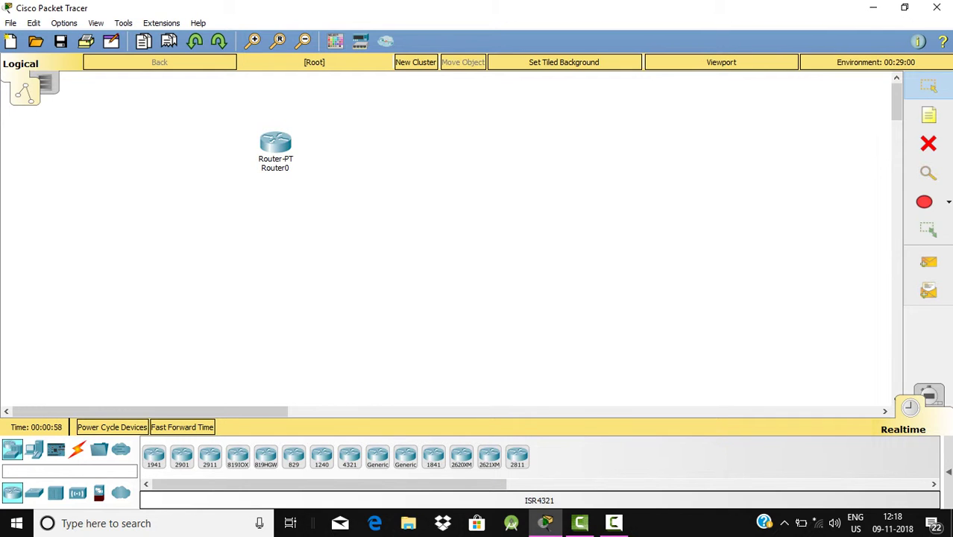
{"action": "left_click", "coordinate": [377, 455]}
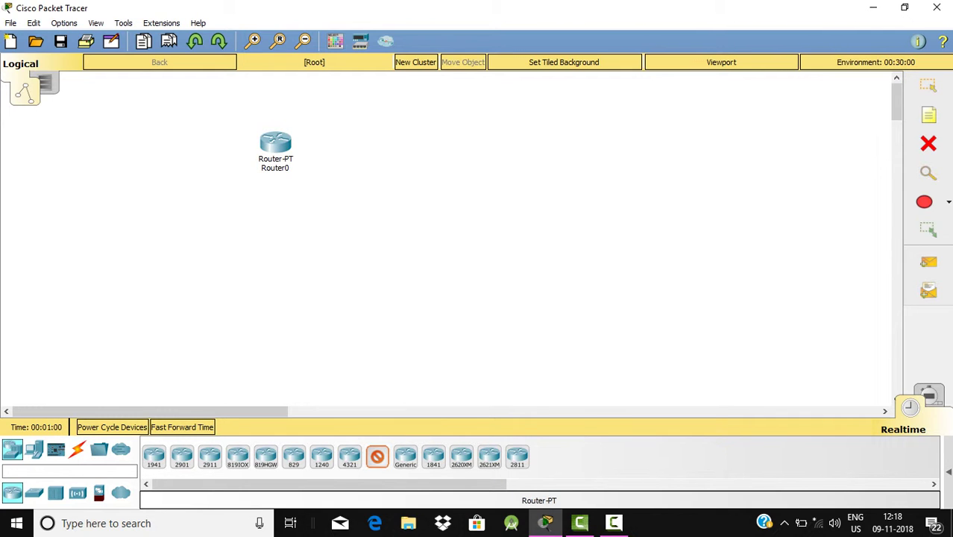
{"action": "left_click", "coordinate": [548, 147]}
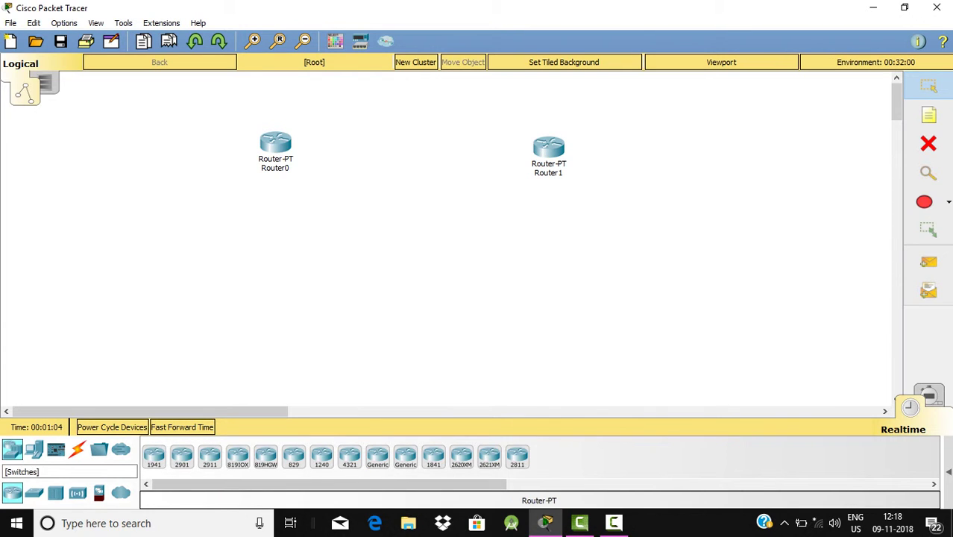
Place a generic Switch-PT below each router and shift Router1 slightly up to align it with Router0.
{"action": "left_click", "coordinate": [34, 493]}
{"action": "left_click", "coordinate": [181, 456]}
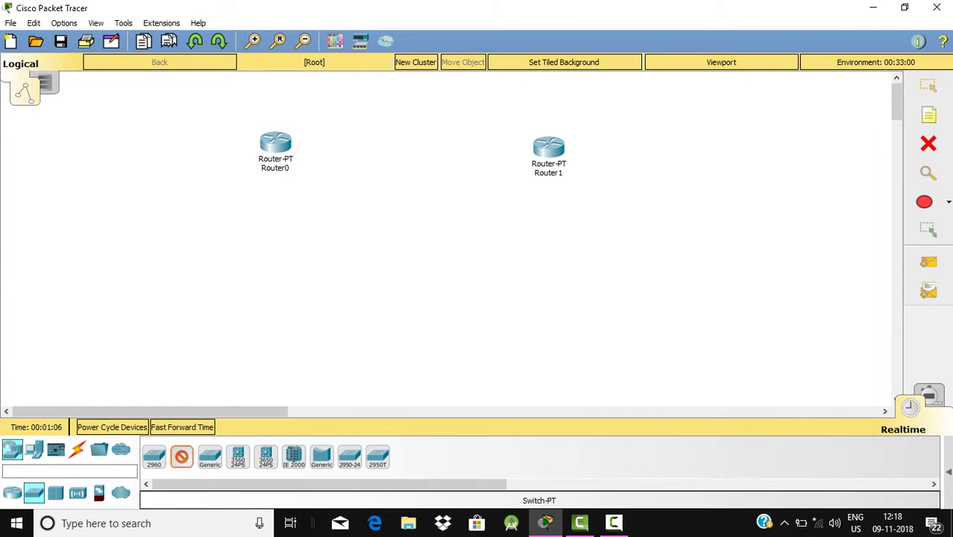
{"action": "left_click", "coordinate": [273, 236]}
{"action": "left_click", "coordinate": [182, 456]}
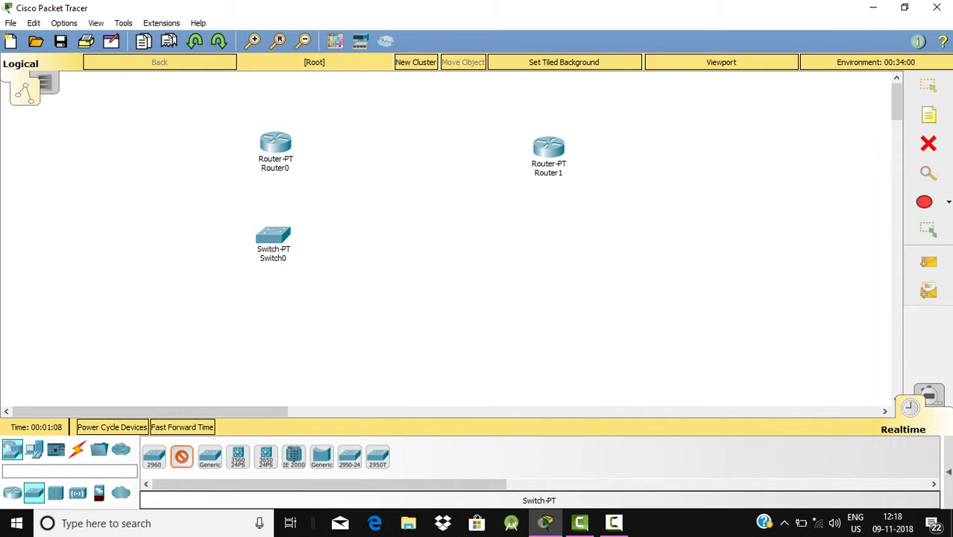
{"action": "left_click", "coordinate": [553, 236]}
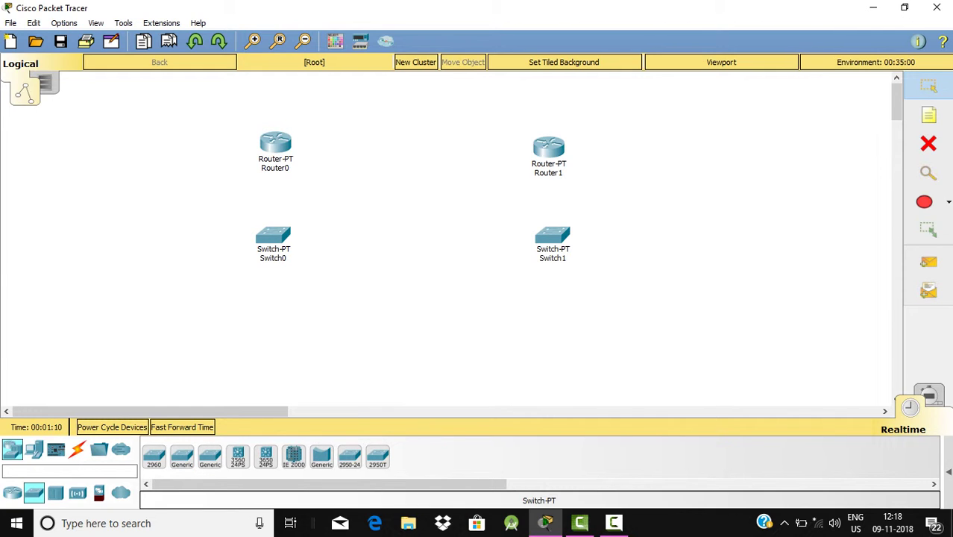
{"action": "left_click_drag", "start_coordinate": [549, 147], "coordinate": [549, 140]}
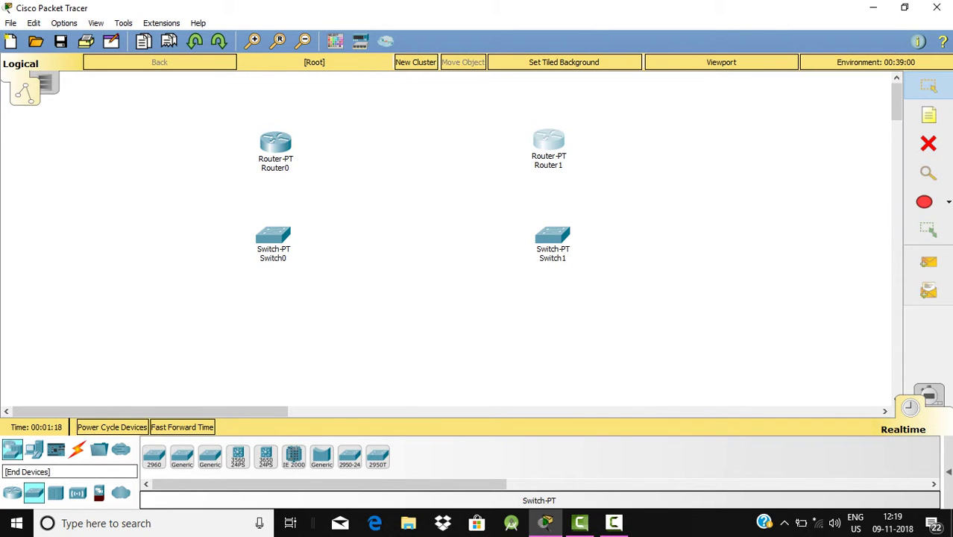
Place a generic PC-PT below each of the two switches.
{"action": "left_click", "coordinate": [33, 449]}
{"action": "left_click", "coordinate": [154, 456]}
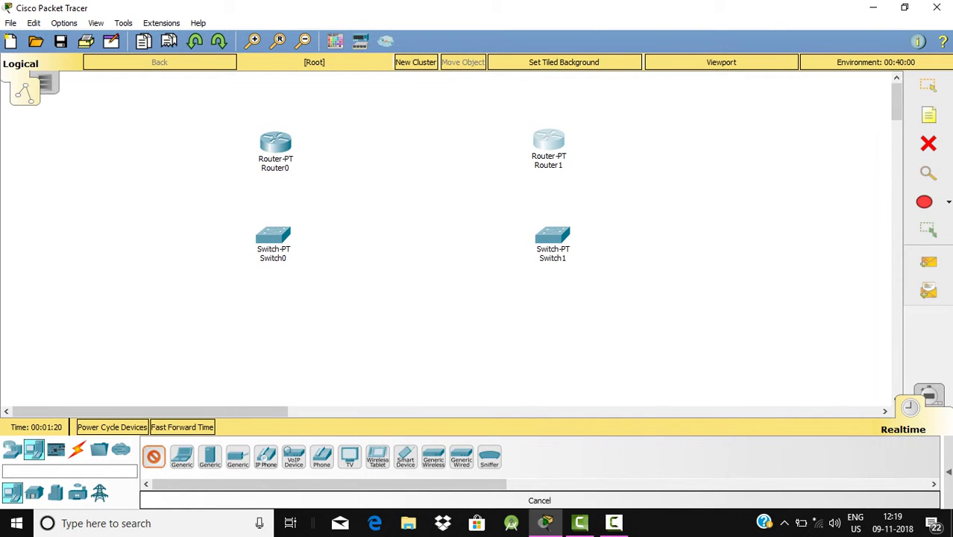
{"action": "left_click", "coordinate": [266, 358]}
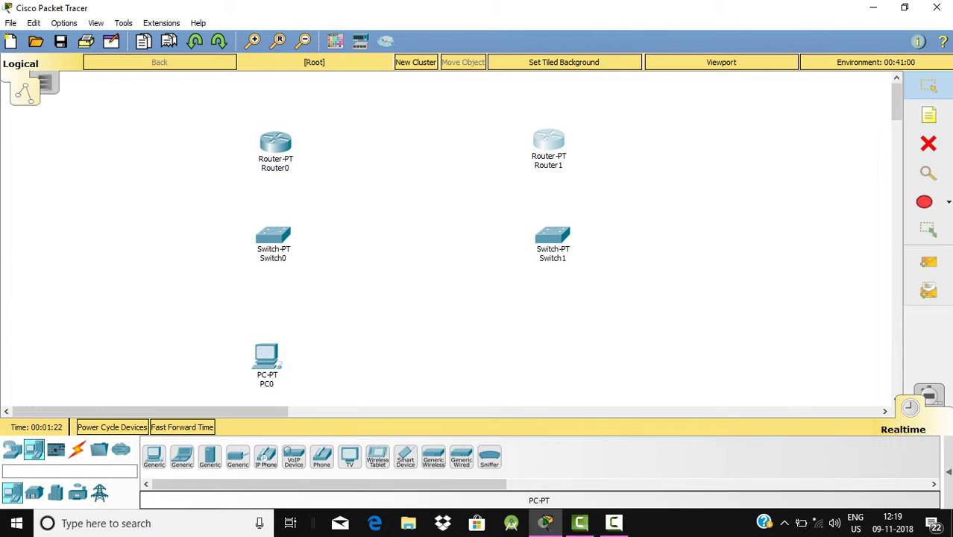
{"action": "left_click", "coordinate": [154, 456]}
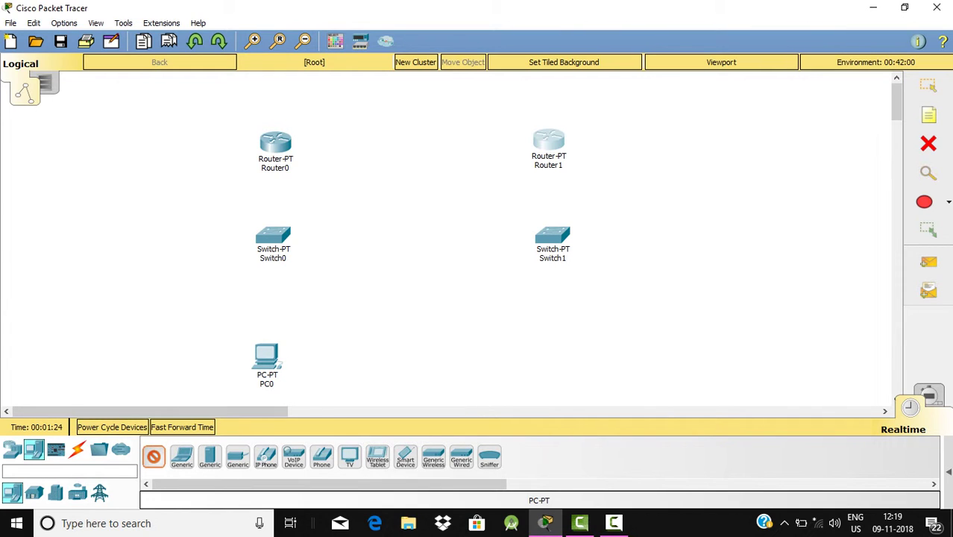
{"action": "left_click", "coordinate": [553, 352]}
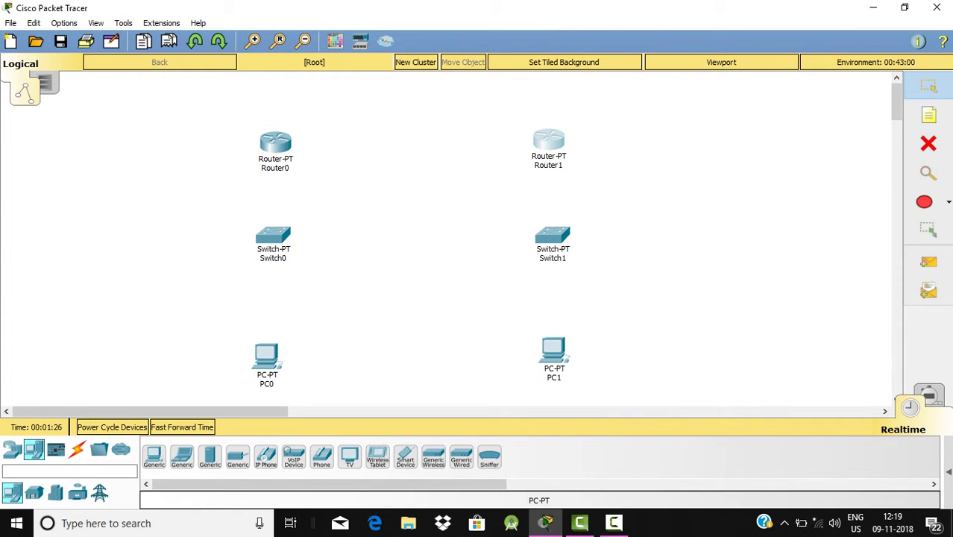
Connect PC0's FastEthernet0 to Switch0's FastEthernet0/1 with a Copper Straight-Through cable.
{"action": "left_click", "coordinate": [78, 449]}
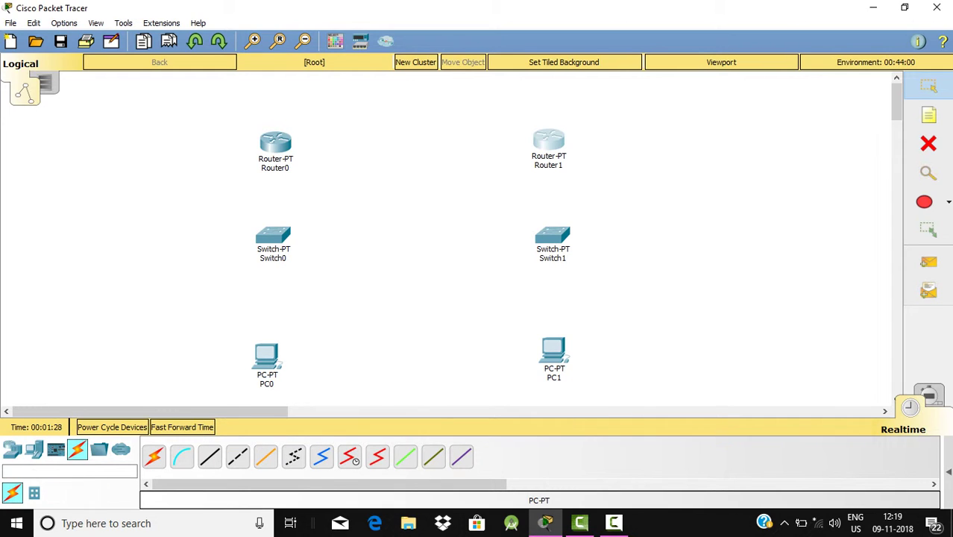
{"action": "left_click", "coordinate": [209, 456]}
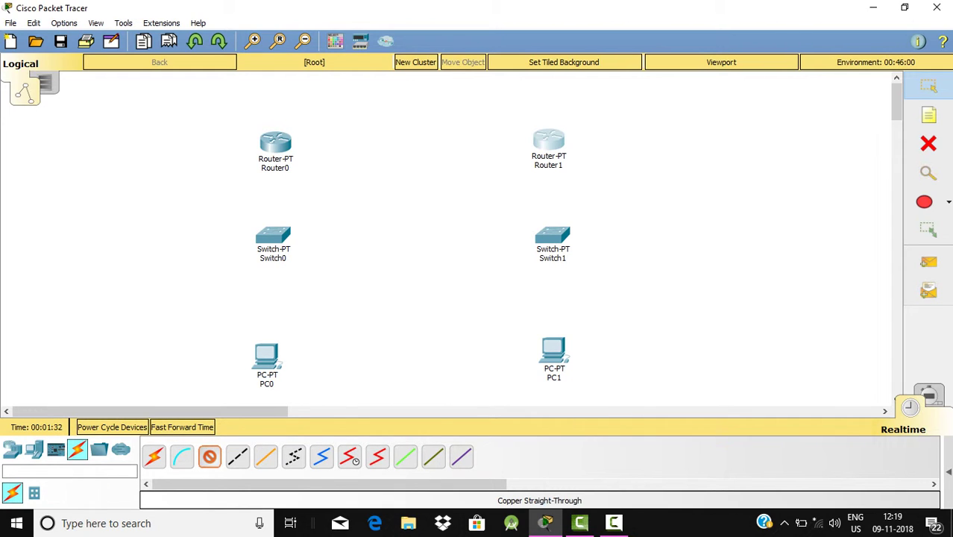
{"action": "left_click", "coordinate": [267, 355]}
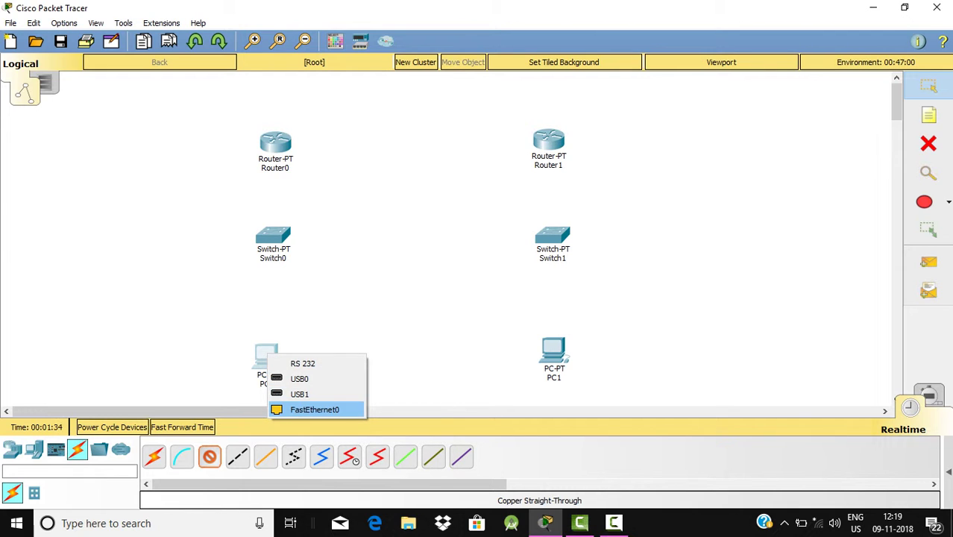
{"action": "left_click", "coordinate": [314, 409]}
{"action": "left_click", "coordinate": [268, 237]}
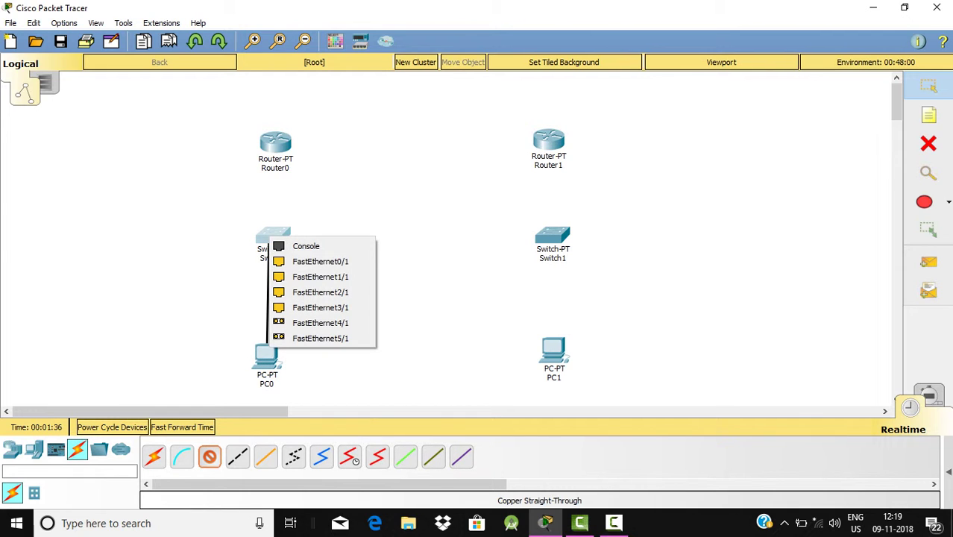
{"action": "left_click", "coordinate": [319, 261]}
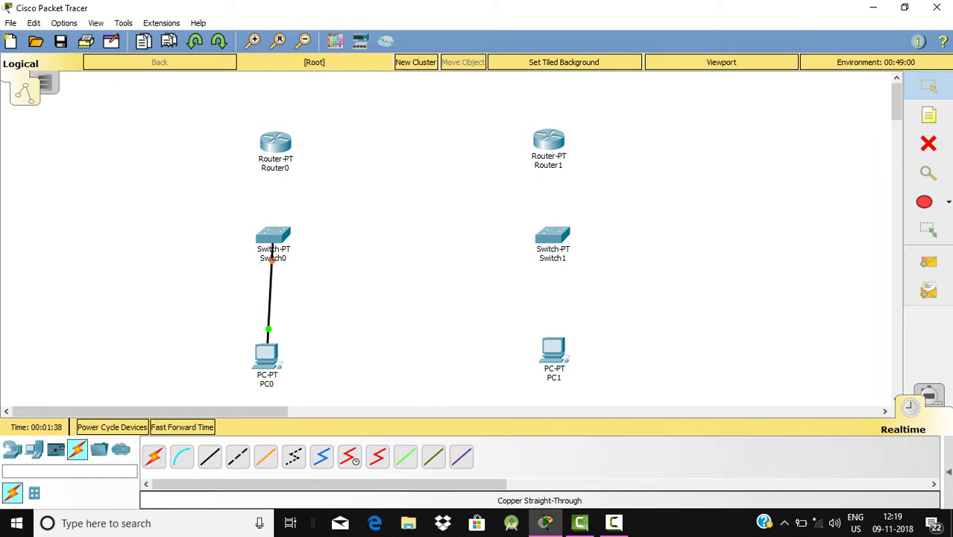
Connect Switch0's FastEthernet1/1 to Router0's FastEthernet0/0 with a Copper Straight-Through cable, and align PC0 under the switch.
{"action": "left_click", "coordinate": [209, 456]}
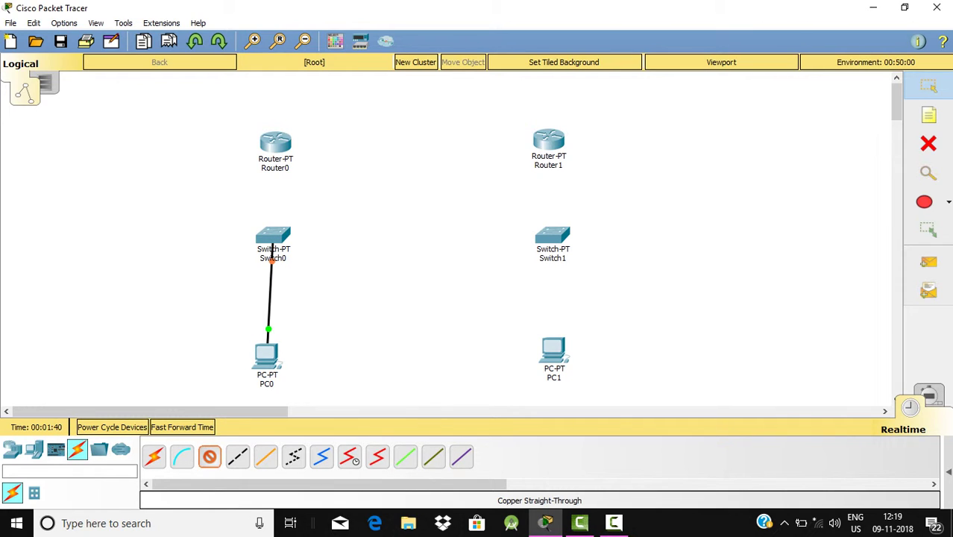
{"action": "left_click", "coordinate": [255, 228]}
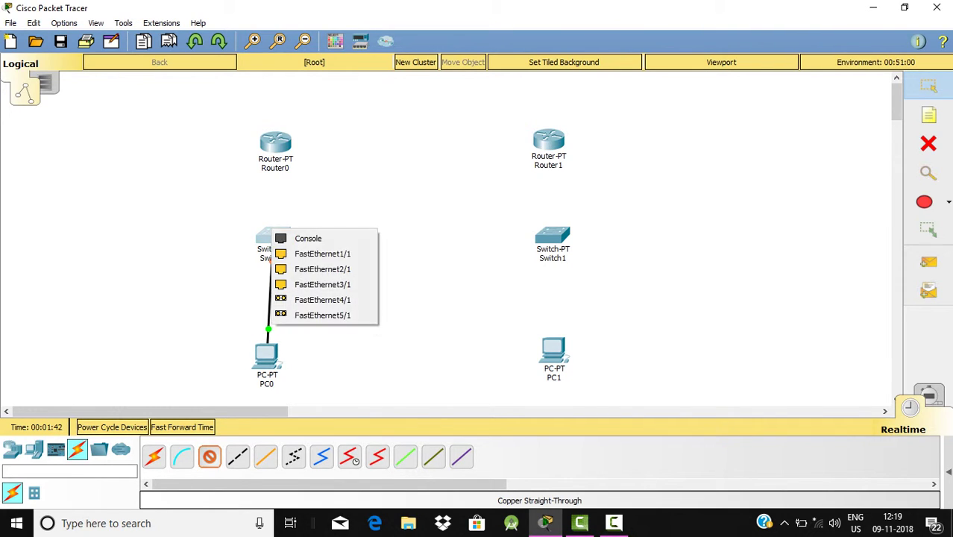
{"action": "left_click", "coordinate": [297, 251]}
{"action": "left_click", "coordinate": [274, 142]}
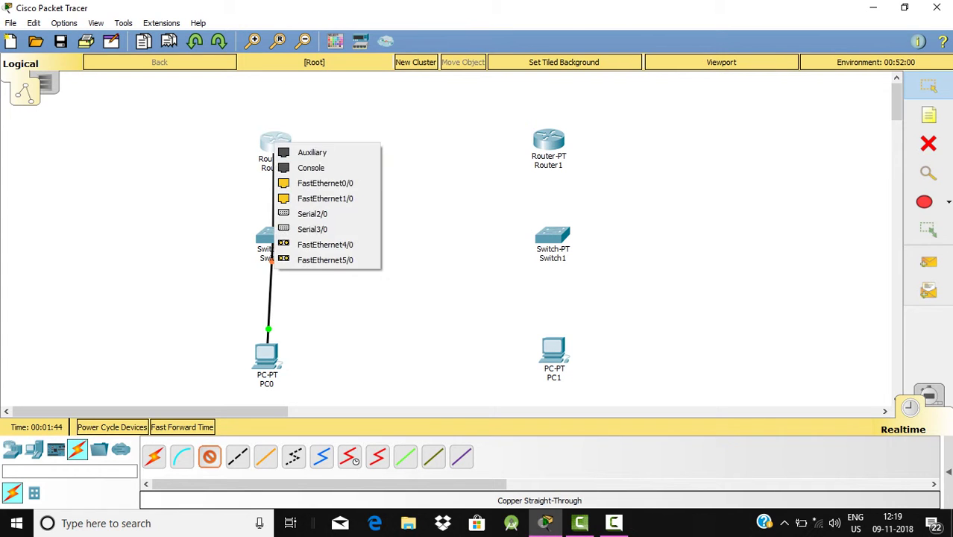
{"action": "left_click", "coordinate": [325, 183]}
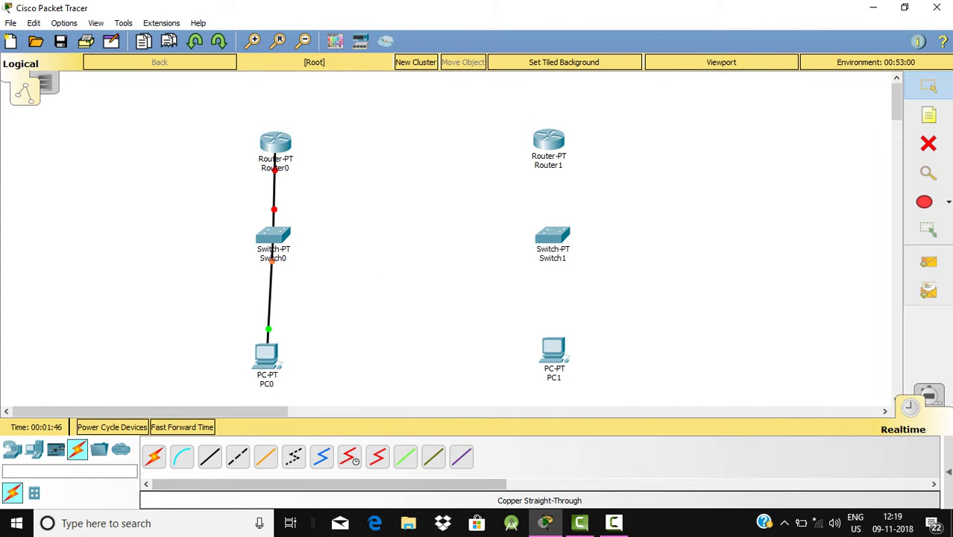
{"action": "left_click_drag", "start_coordinate": [277, 364], "coordinate": [283, 364]}
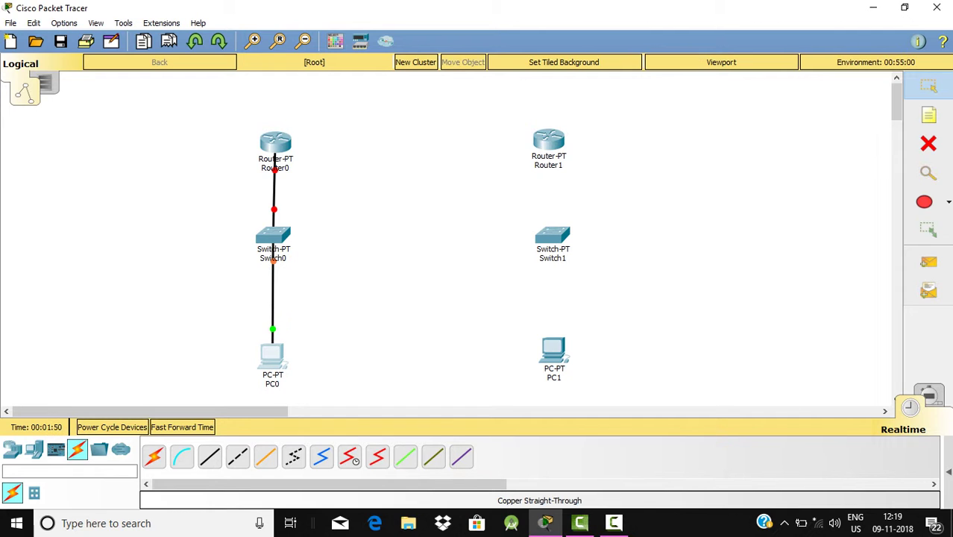
Connect PC1's FastEthernet0 to Switch1's FastEthernet0/1 with a Copper Straight-Through cable.
{"action": "left_click", "coordinate": [209, 456]}
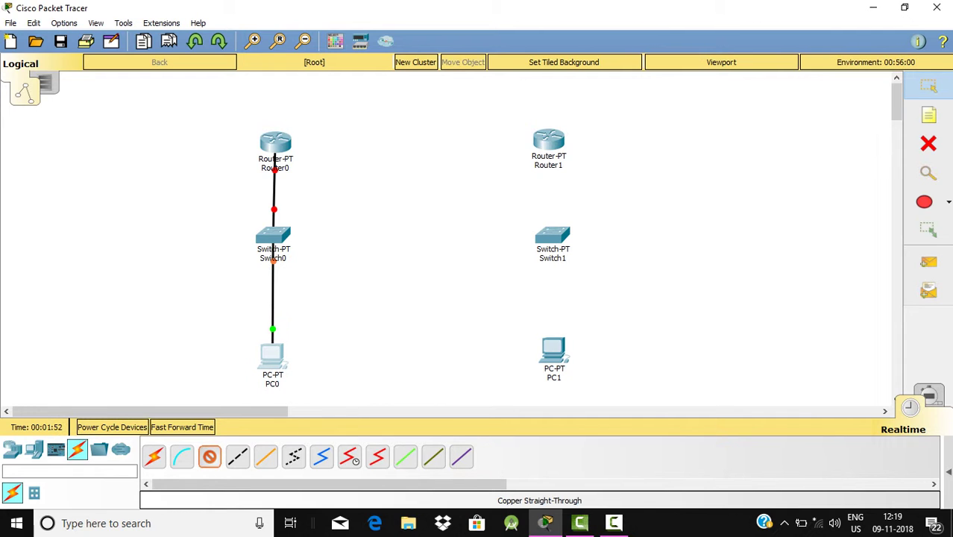
{"action": "left_click", "coordinate": [553, 352]}
{"action": "left_click", "coordinate": [617, 403]}
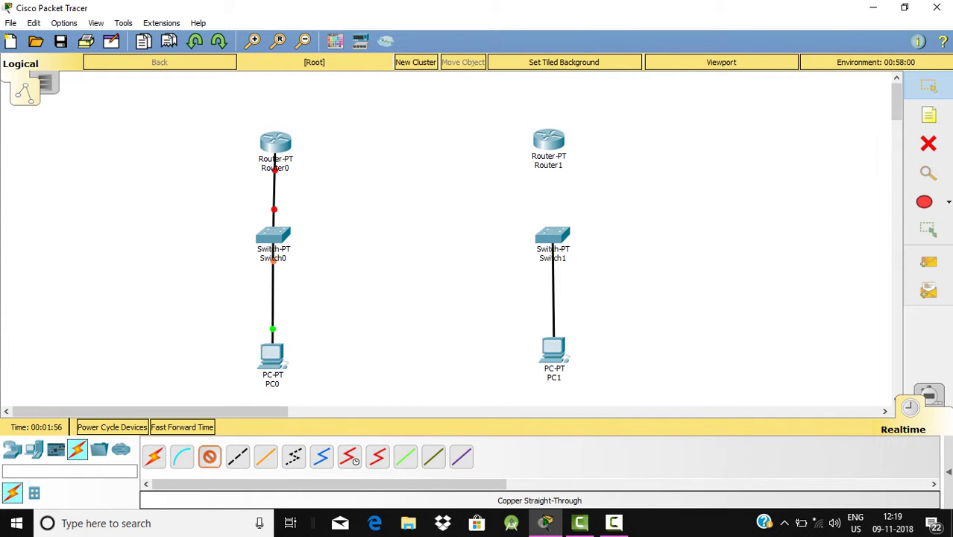
{"action": "left_click", "coordinate": [552, 244]}
{"action": "left_click", "coordinate": [616, 257]}
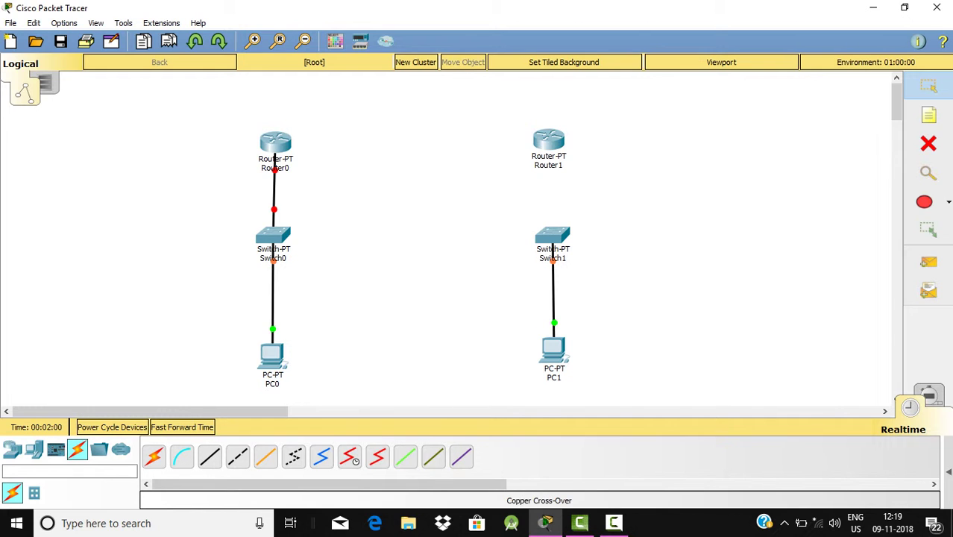
Connect Switch1's FastEthernet1/1 to Router1's FastEthernet0/0 with a Copper Straight-Through cable, and align Router1 above the switch.
{"action": "left_click", "coordinate": [210, 457]}
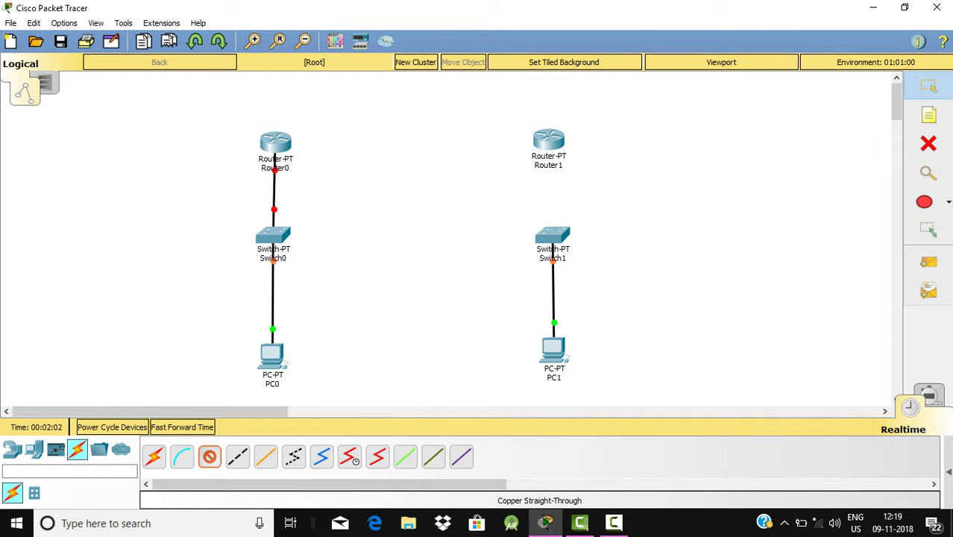
{"action": "left_click", "coordinate": [552, 234]}
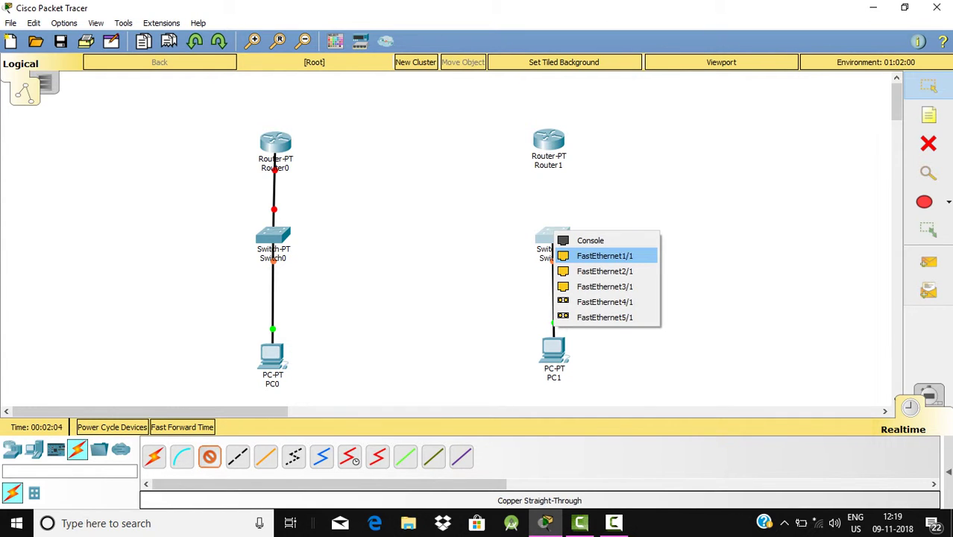
{"action": "left_click", "coordinate": [600, 256]}
{"action": "left_click", "coordinate": [549, 139]}
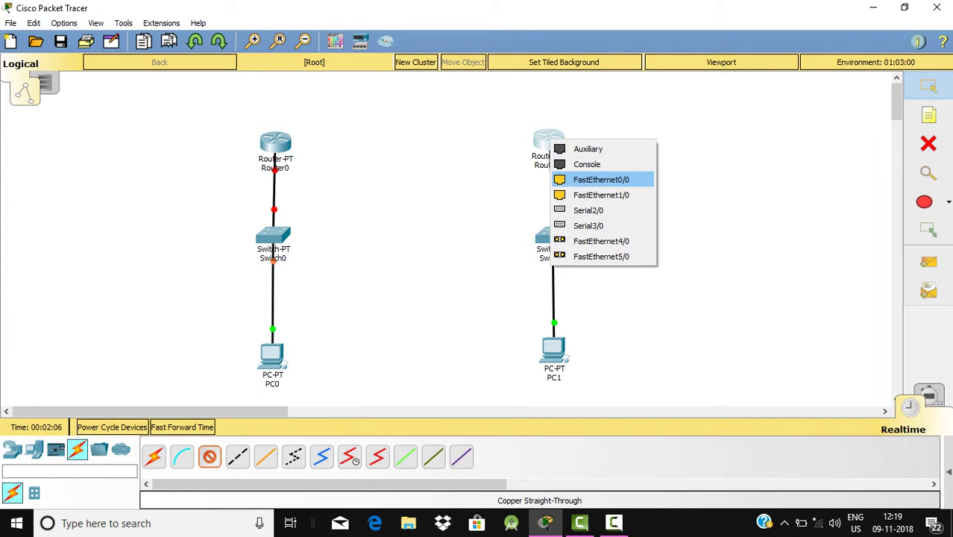
{"action": "left_click", "coordinate": [601, 179]}
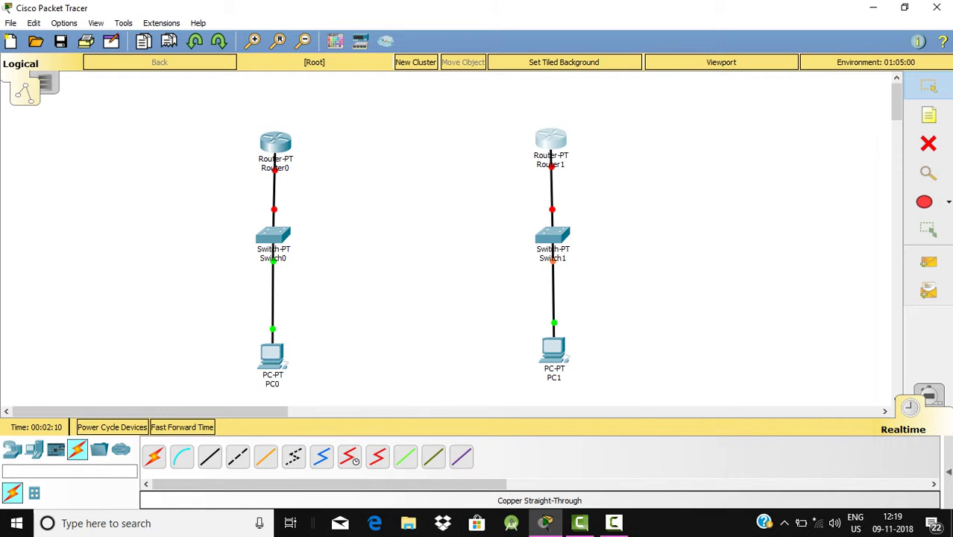
{"action": "left_click", "coordinate": [550, 138]}
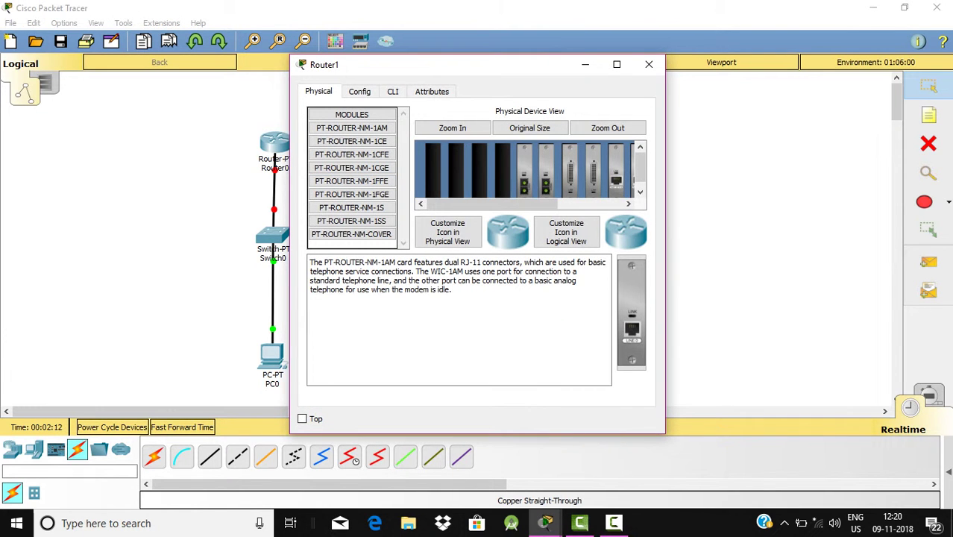
{"action": "left_click", "coordinate": [648, 64]}
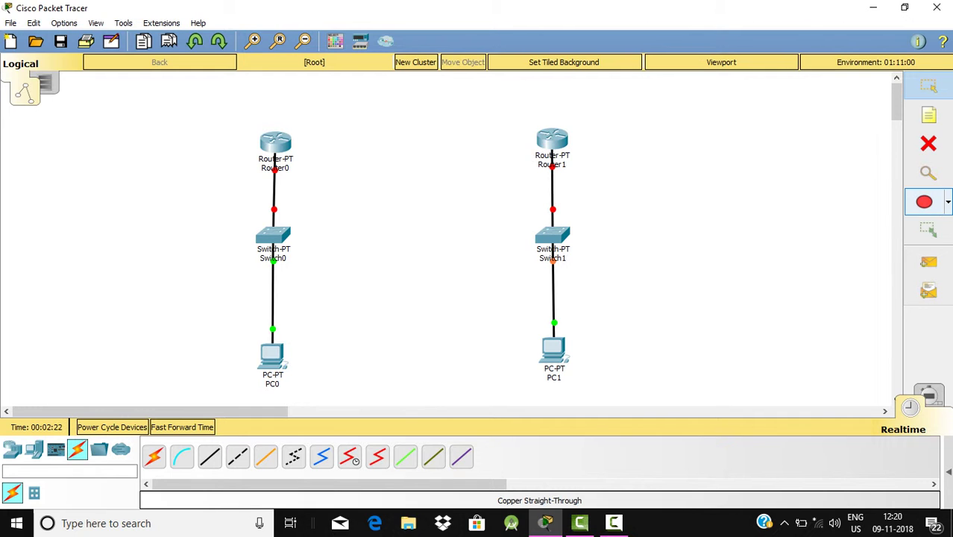
Set the drawing shape to a rectangle with fill color #ff5500 and draw it around Router0, Switch0 and PC0.
{"action": "left_click", "coordinate": [924, 201]}
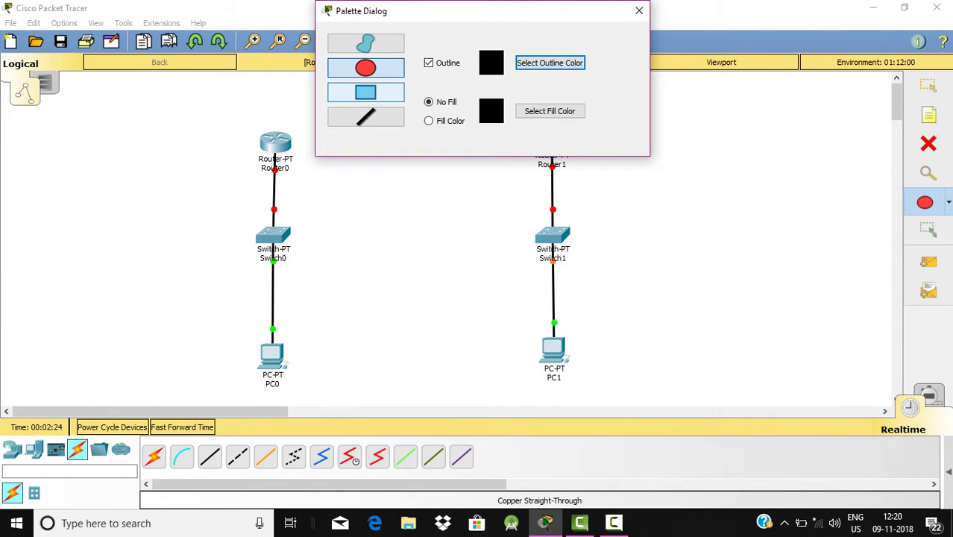
{"action": "left_click", "coordinate": [366, 93]}
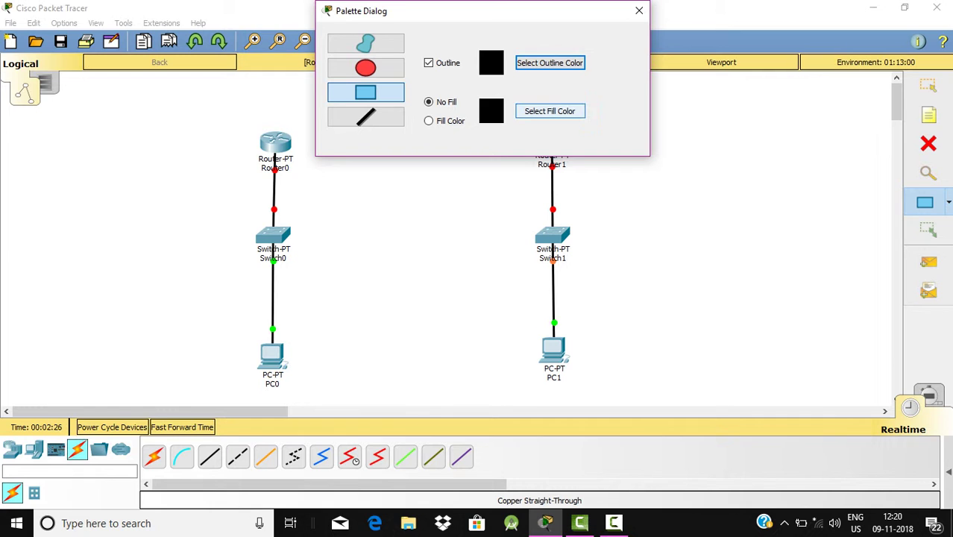
{"action": "left_click", "coordinate": [549, 111]}
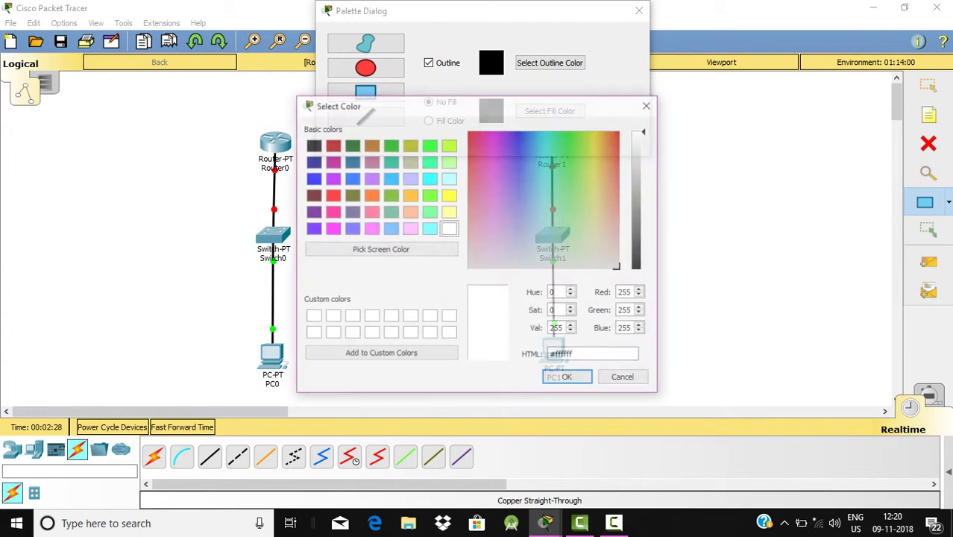
{"action": "left_click", "coordinate": [370, 196]}
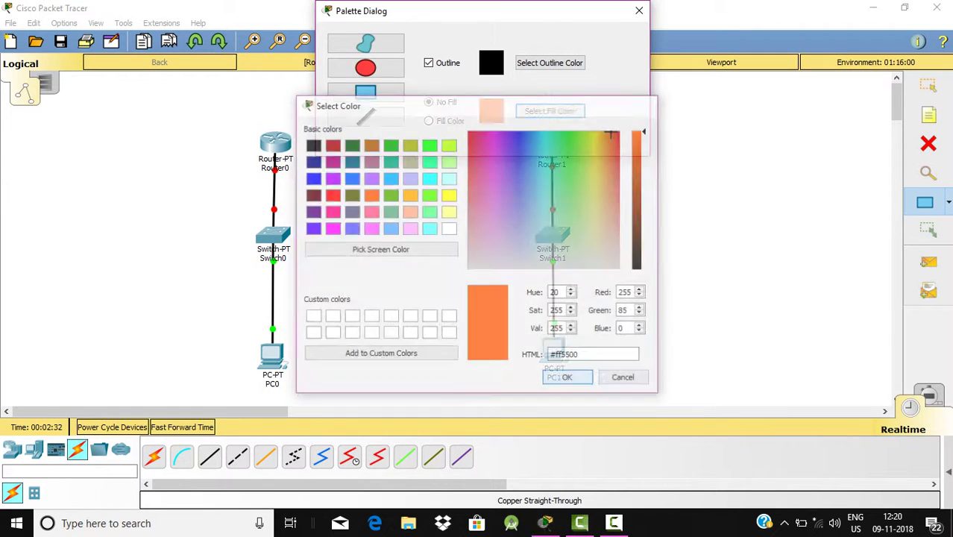
{"action": "left_click", "coordinate": [568, 379]}
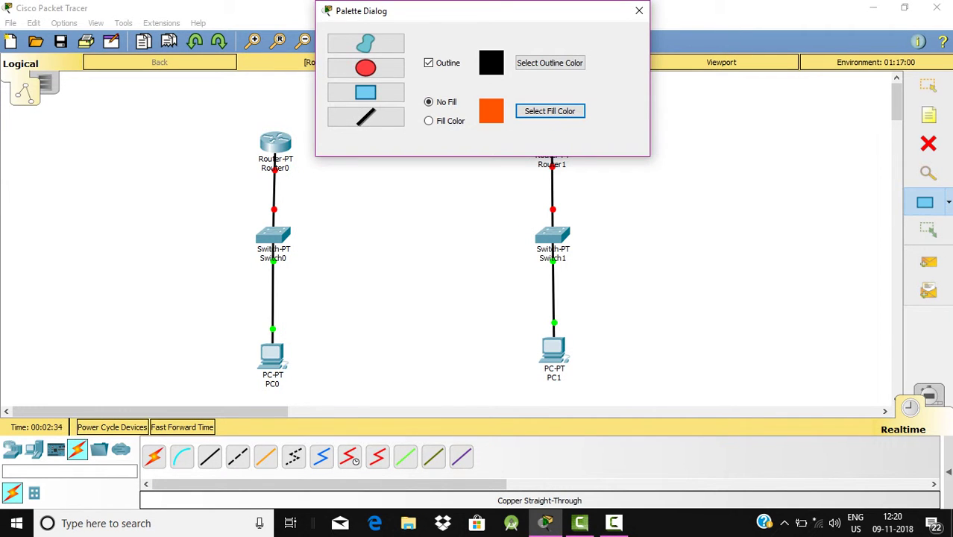
{"action": "left_click", "coordinate": [639, 10]}
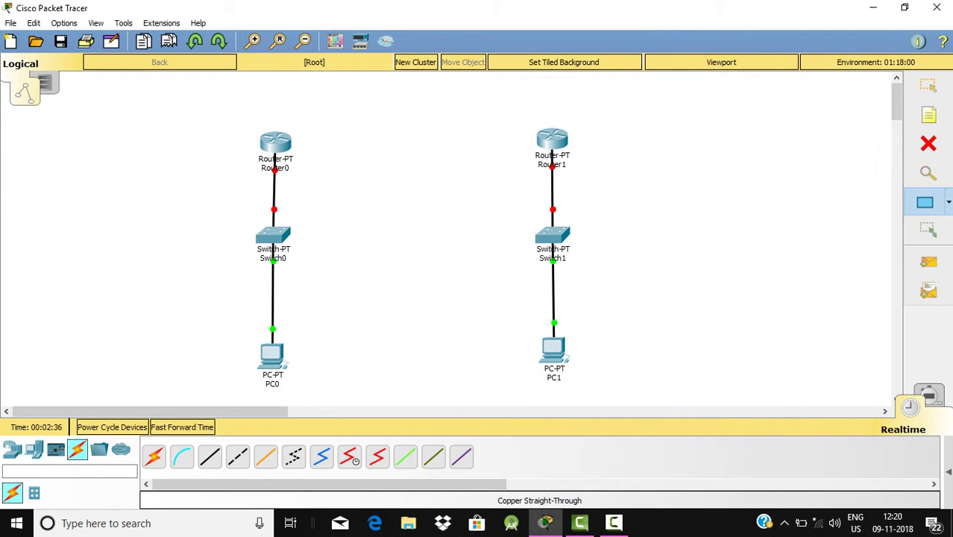
{"action": "left_click_drag", "start_coordinate": [229, 103], "coordinate": [312, 397]}
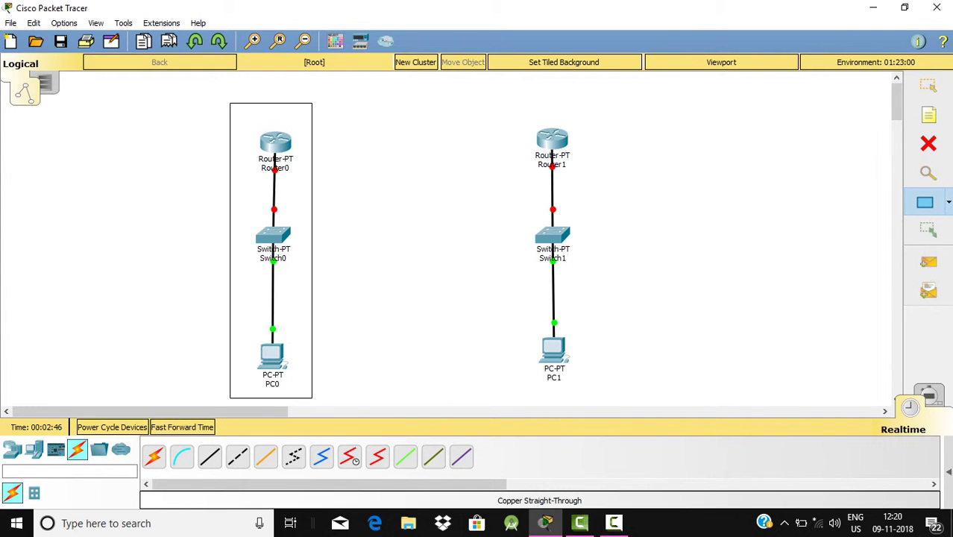
Switch the rectangle drawing settings from No Fill to Fill Color.
{"action": "left_click", "coordinate": [925, 201]}
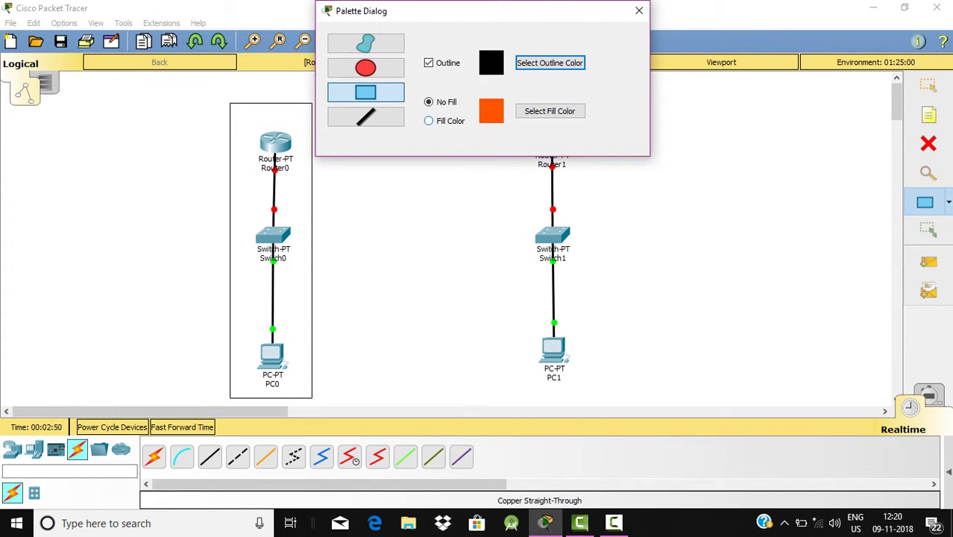
{"action": "left_click", "coordinate": [429, 121]}
{"action": "left_click", "coordinate": [639, 10]}
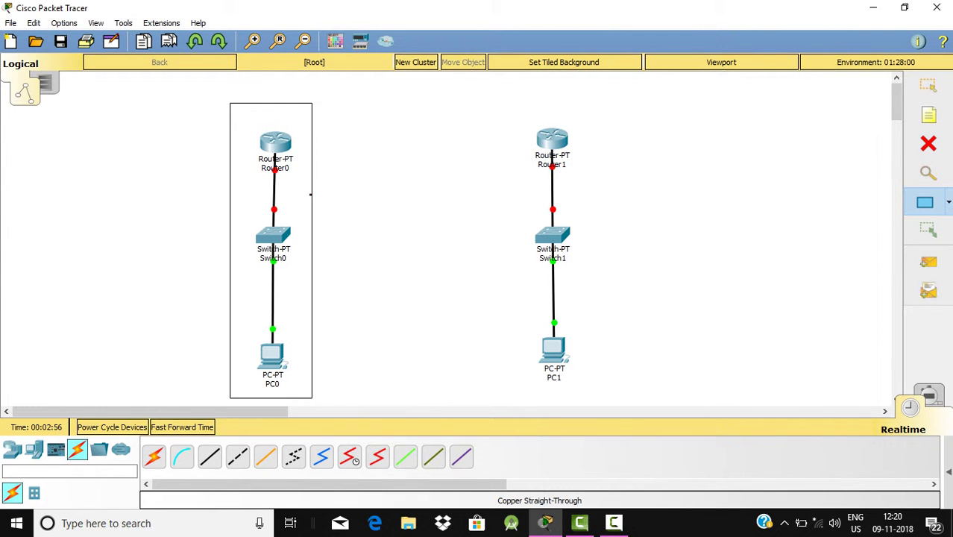
Delete the unfilled rectangle around Router0, Switch0 and PC0.
{"action": "key", "text": "Escape"}
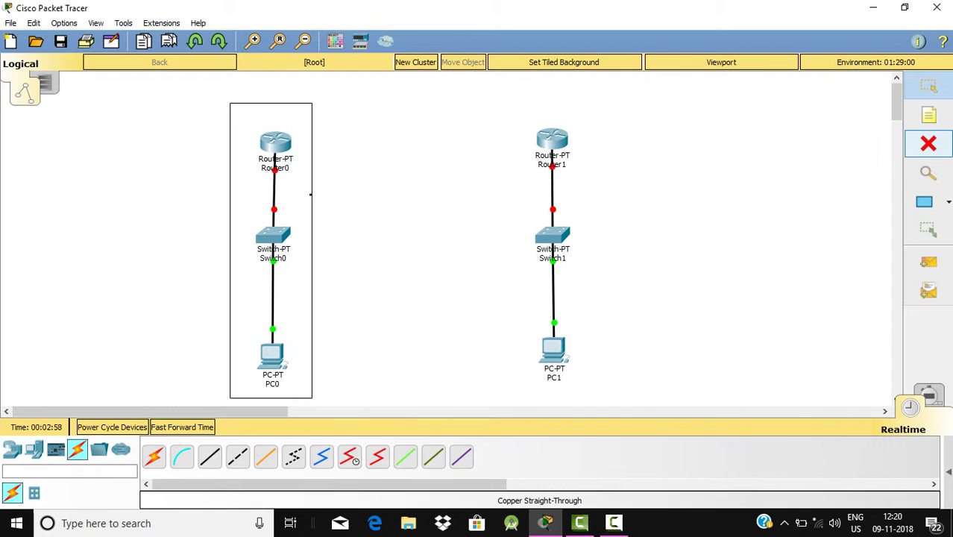
{"action": "key", "text": "Delete"}
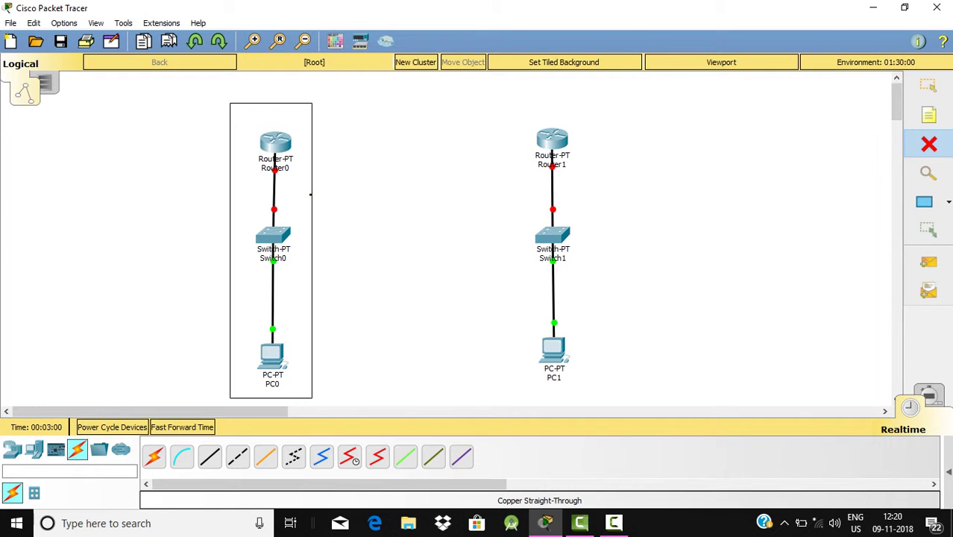
{"action": "left_click", "coordinate": [310, 195]}
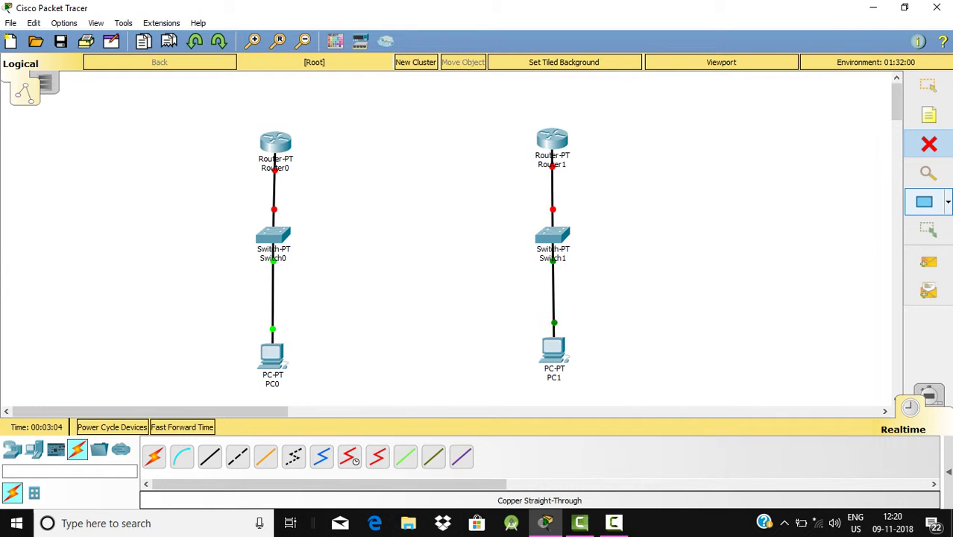
Draw an orange-filled rectangle enclosing Router0, Switch0 and PC0.
{"action": "left_click", "coordinate": [925, 202]}
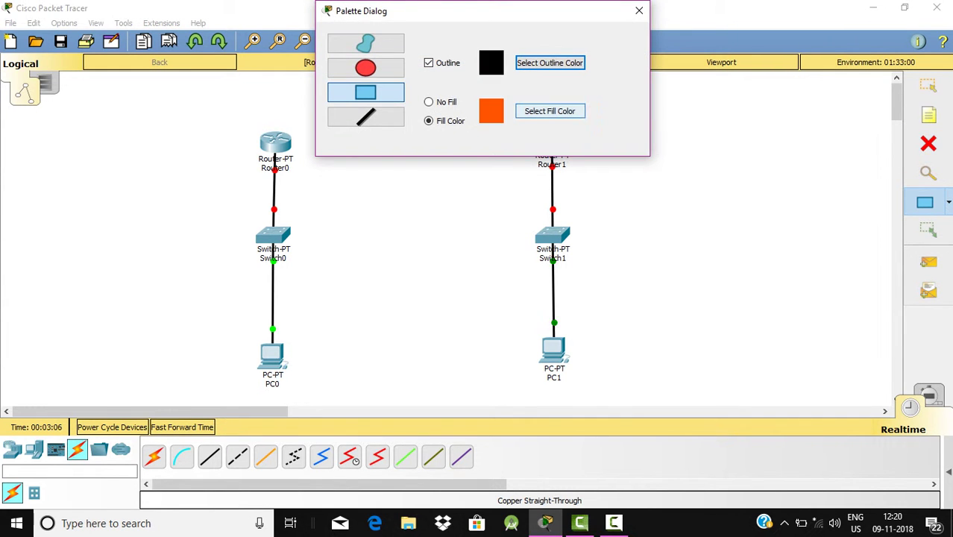
{"action": "left_click", "coordinate": [549, 111]}
{"action": "left_click", "coordinate": [649, 104]}
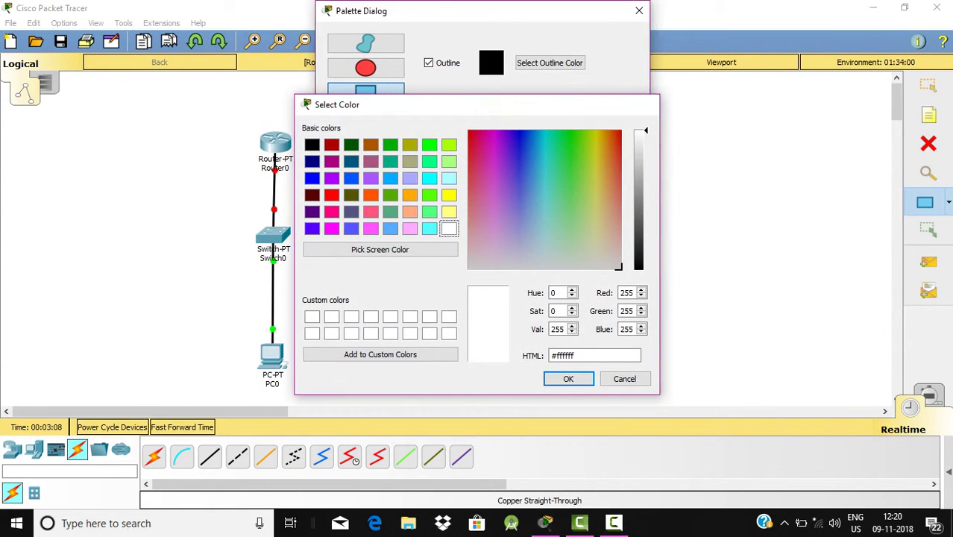
{"action": "left_click", "coordinate": [639, 11]}
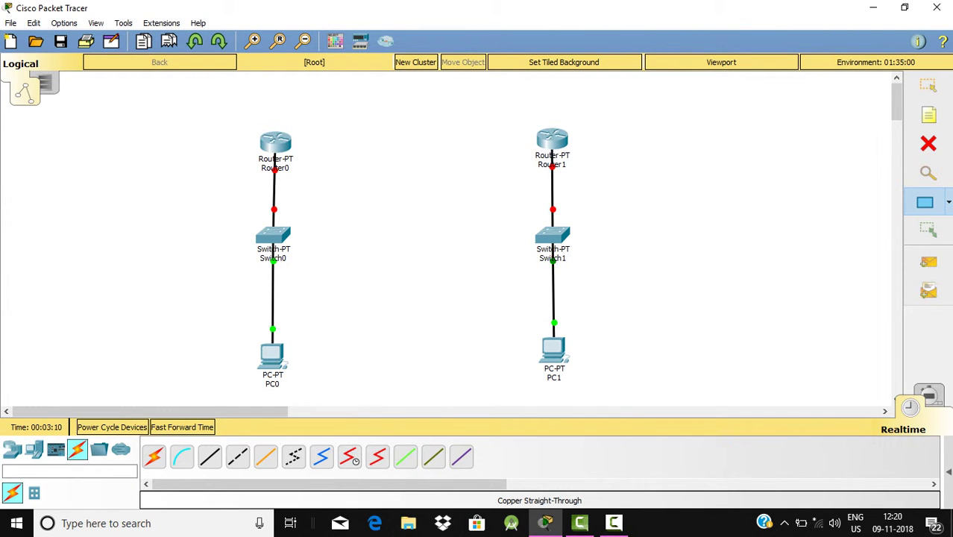
{"action": "left_click_drag", "start_coordinate": [229, 104], "coordinate": [313, 398]}
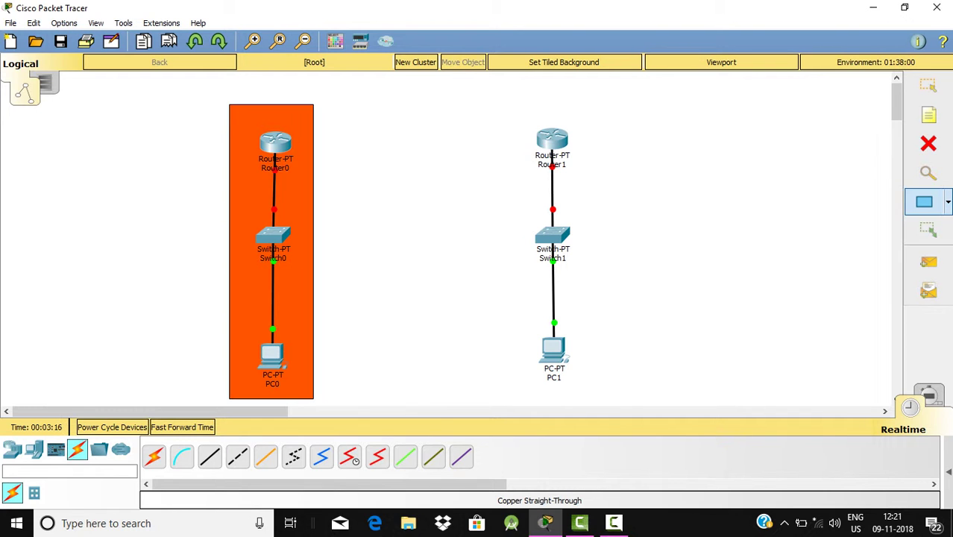
Draw a rectangle filled with blue #00aaff enclosing Router1, Switch1 and PC1.
{"action": "left_click", "coordinate": [925, 202]}
{"action": "left_click", "coordinate": [549, 111]}
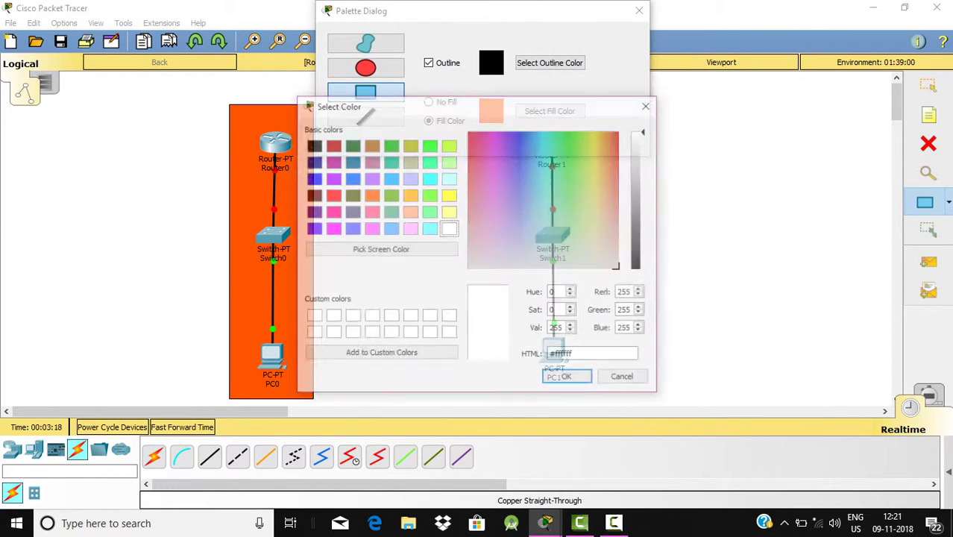
{"action": "left_click", "coordinate": [390, 177]}
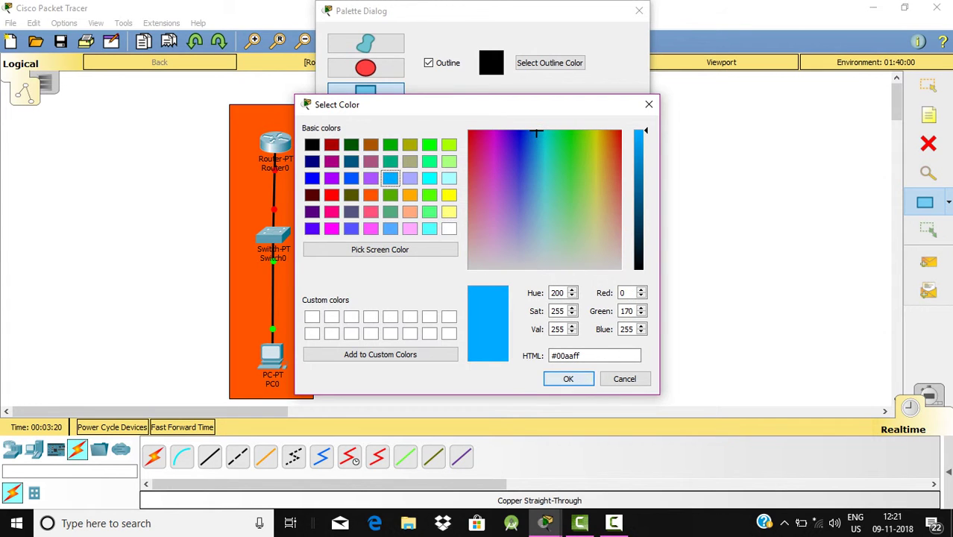
{"action": "left_click", "coordinate": [568, 379]}
{"action": "left_click", "coordinate": [639, 11]}
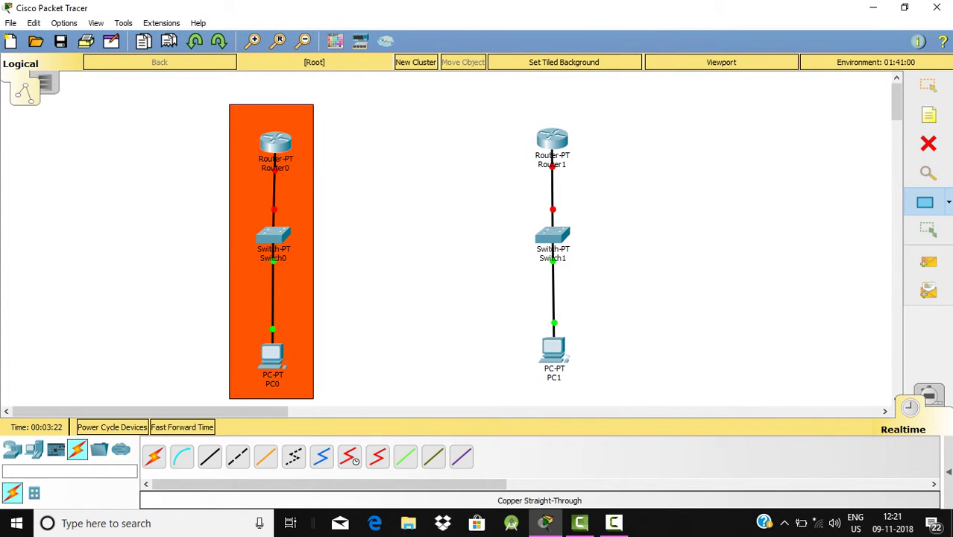
{"action": "left_click_drag", "start_coordinate": [512, 103], "coordinate": [601, 398]}
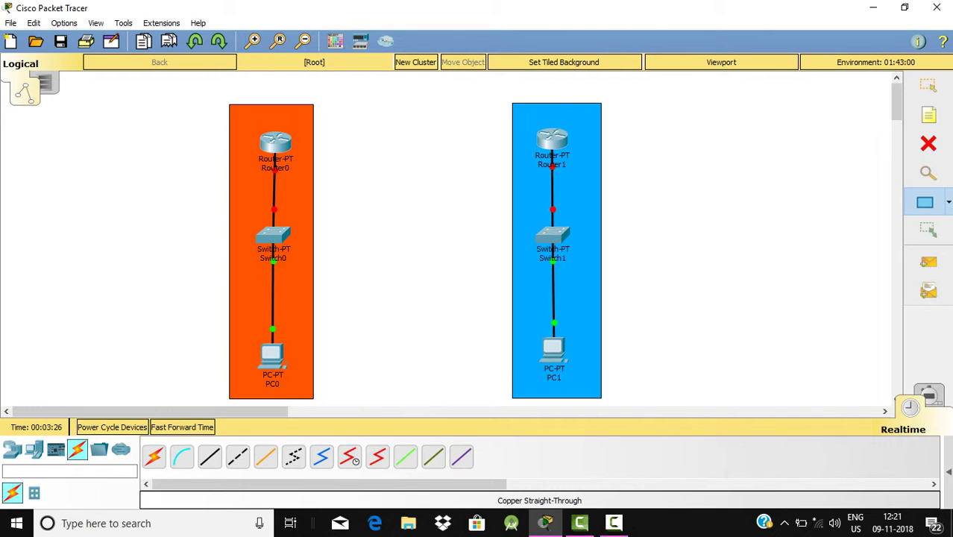
{"action": "left_click", "coordinate": [928, 86]}
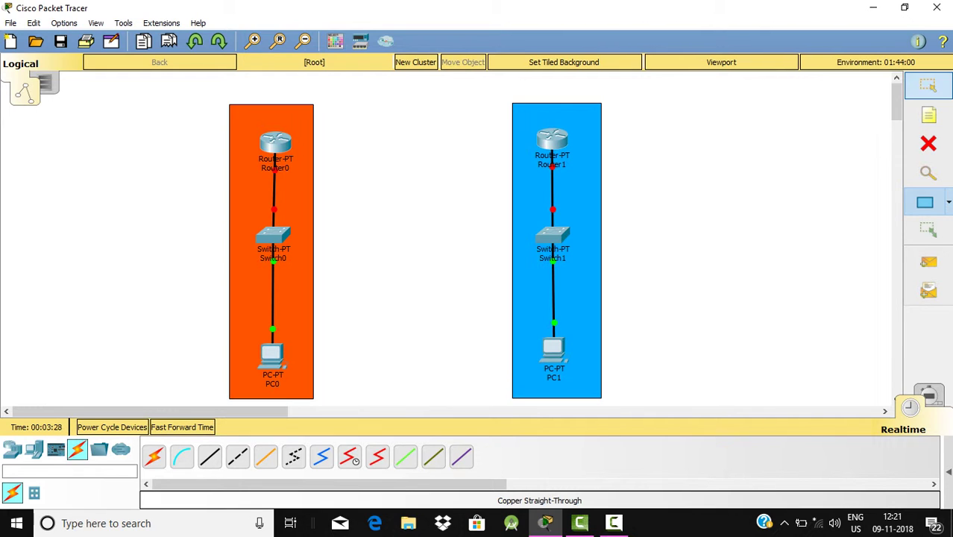
Place a note reading 192.168.1.0 to the left of the orange network rectangle.
{"action": "left_click", "coordinate": [928, 115]}
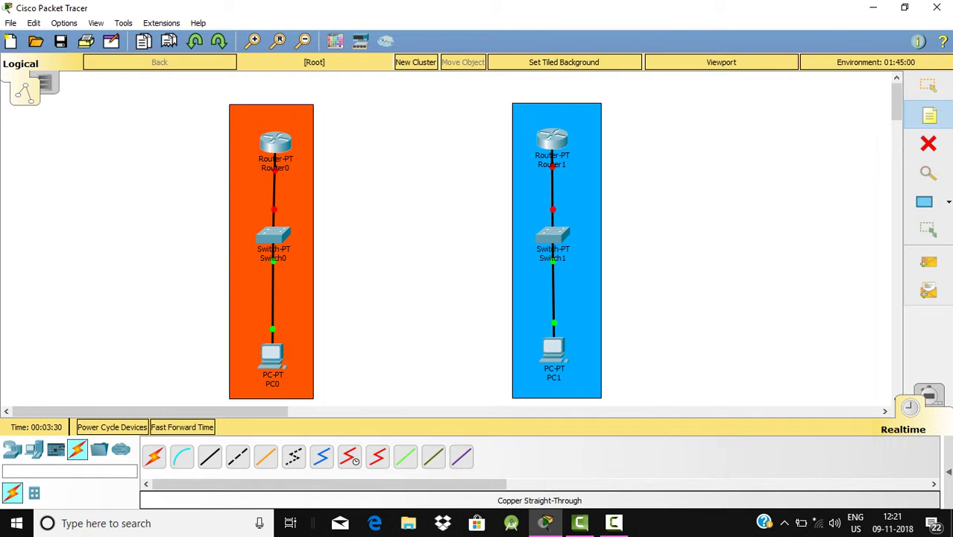
{"action": "left_click", "coordinate": [125, 190]}
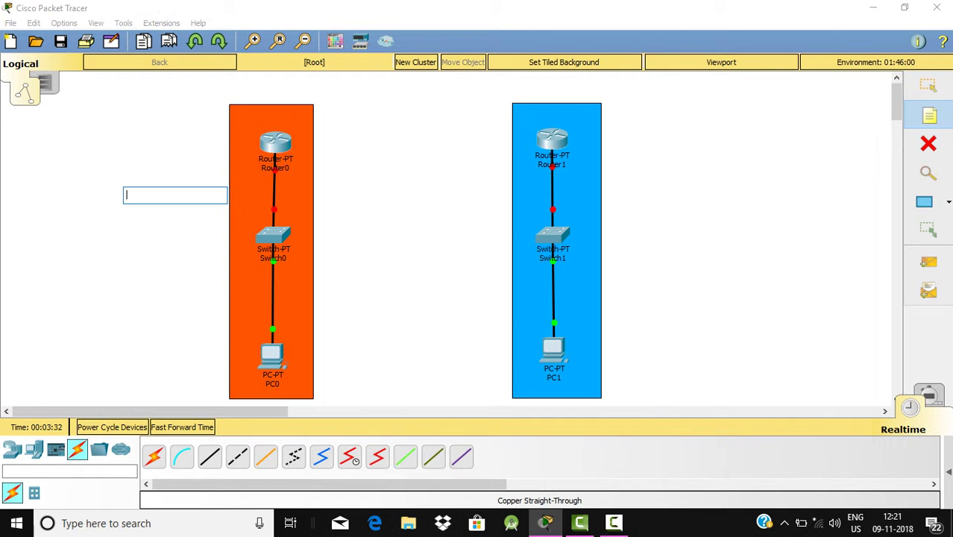
{"action": "type", "text": "192.1"}
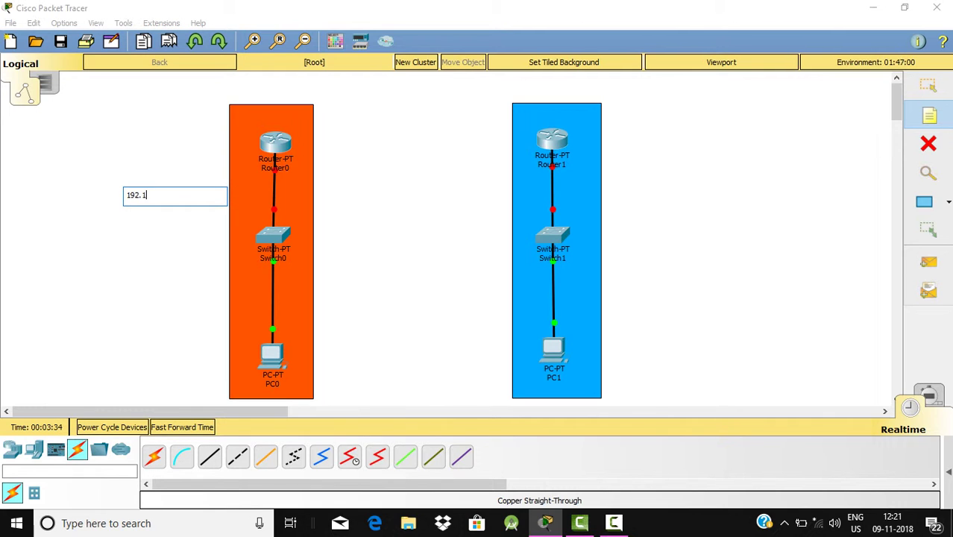
{"action": "type", "text": "68.1.0"}
Place a note reading 192.168.2.0 to the right of the blue network rectangle.
{"action": "left_click", "coordinate": [629, 185]}
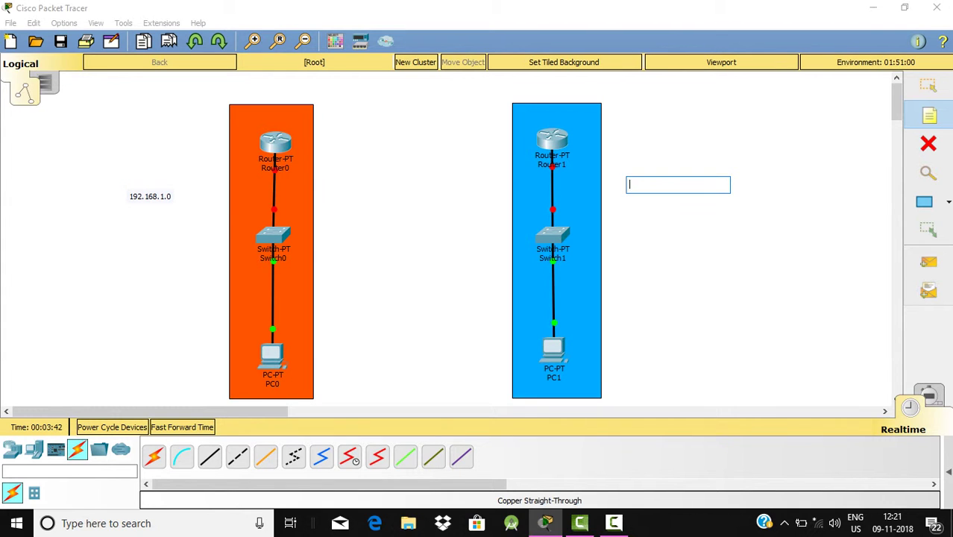
{"action": "type", "text": "192.16"}
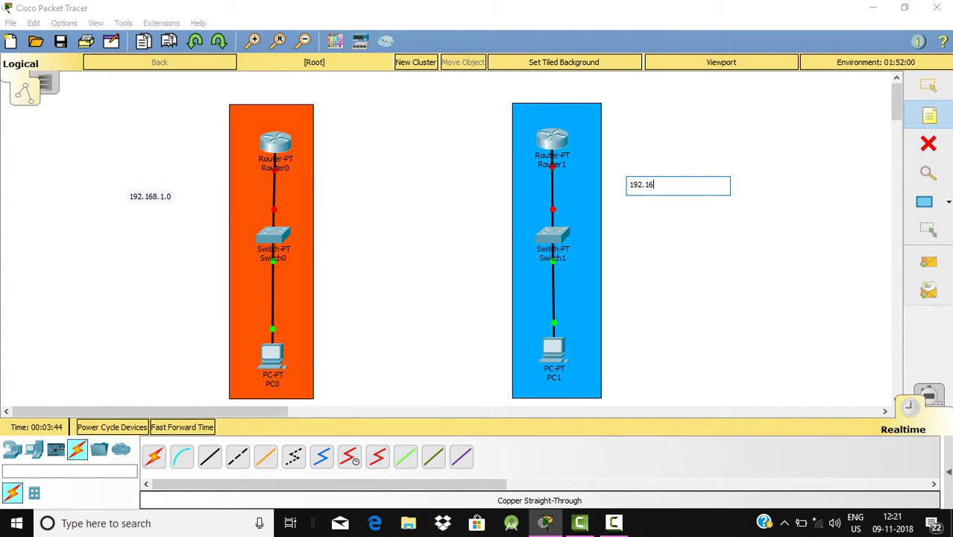
{"action": "type", "text": "8.2.0"}
{"action": "left_click", "coordinate": [928, 85]}
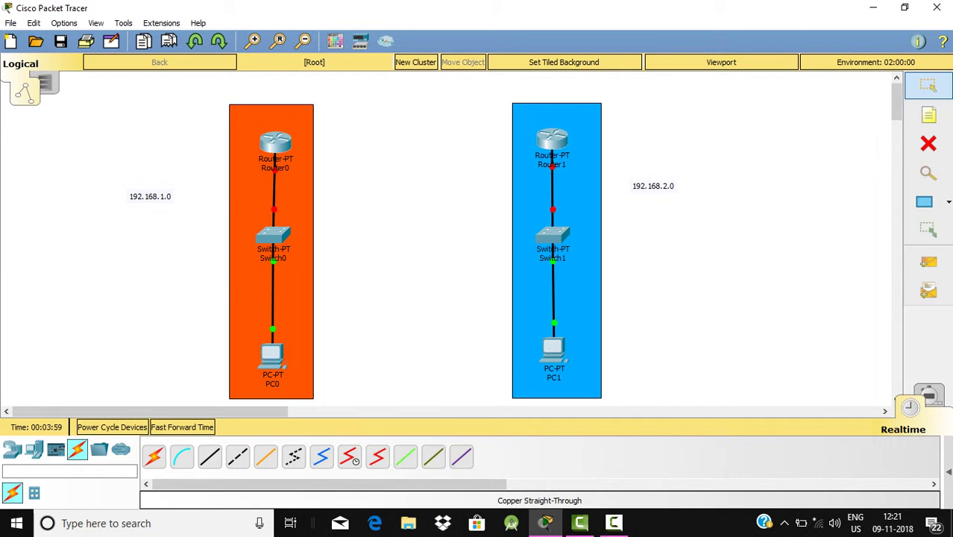
Connect Router0's Serial2/0 to Router1's Serial2/0 with a Serial DCE cable, starting from Router0.
{"action": "left_click", "coordinate": [154, 457]}
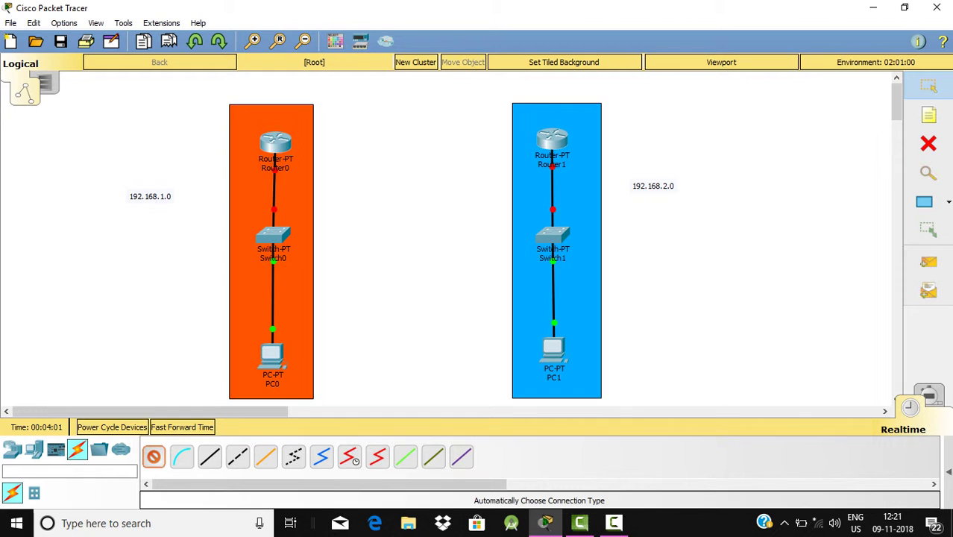
{"action": "left_click", "coordinate": [349, 457]}
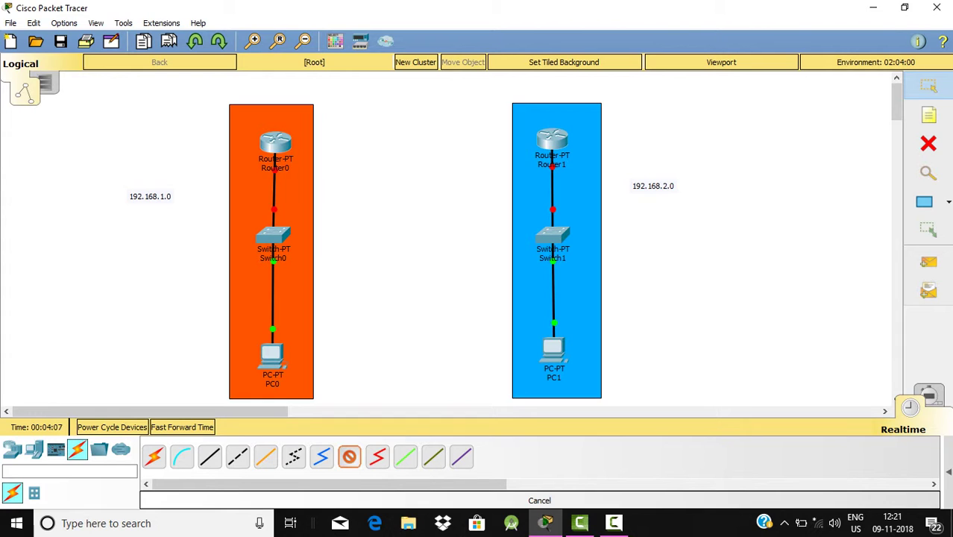
{"action": "left_click", "coordinate": [276, 142]}
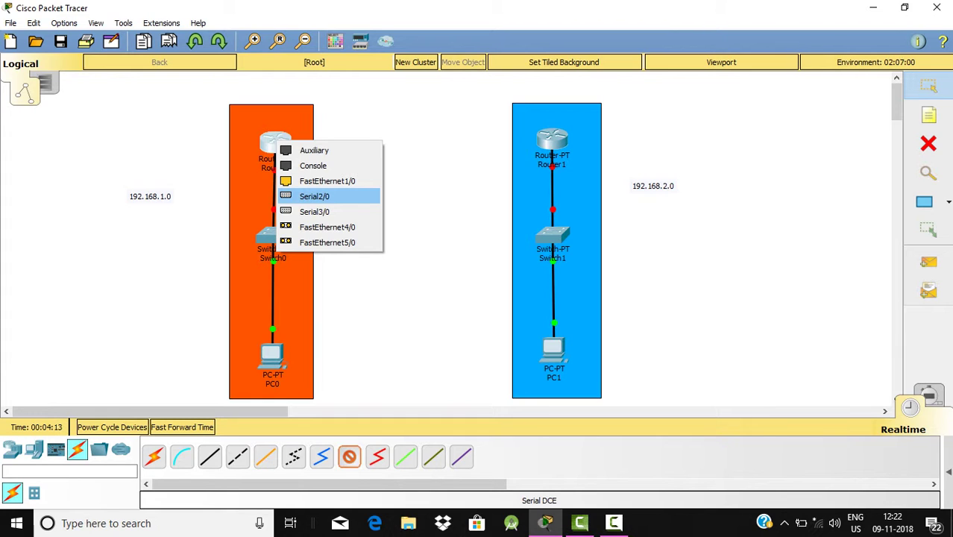
{"action": "left_click", "coordinate": [321, 196]}
{"action": "left_click", "coordinate": [537, 137]}
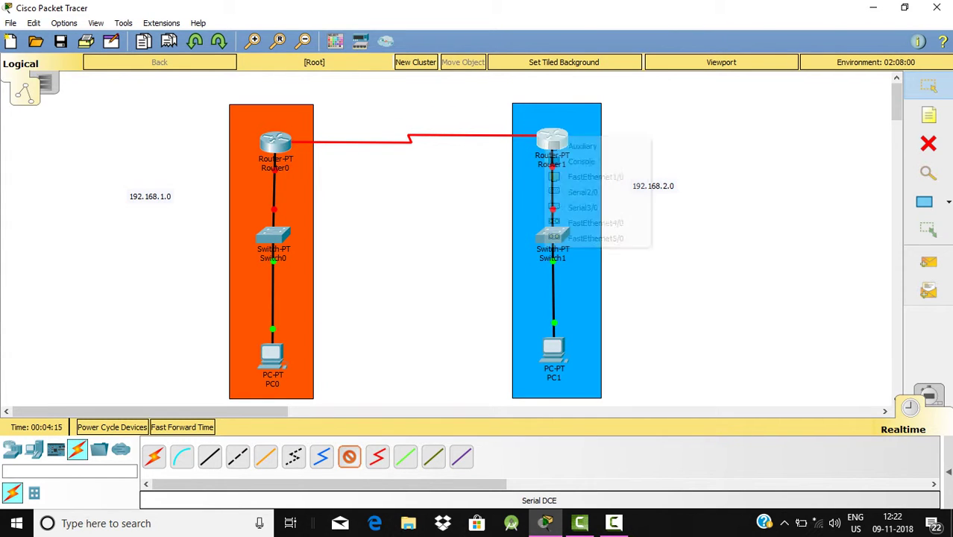
{"action": "left_click", "coordinate": [581, 191]}
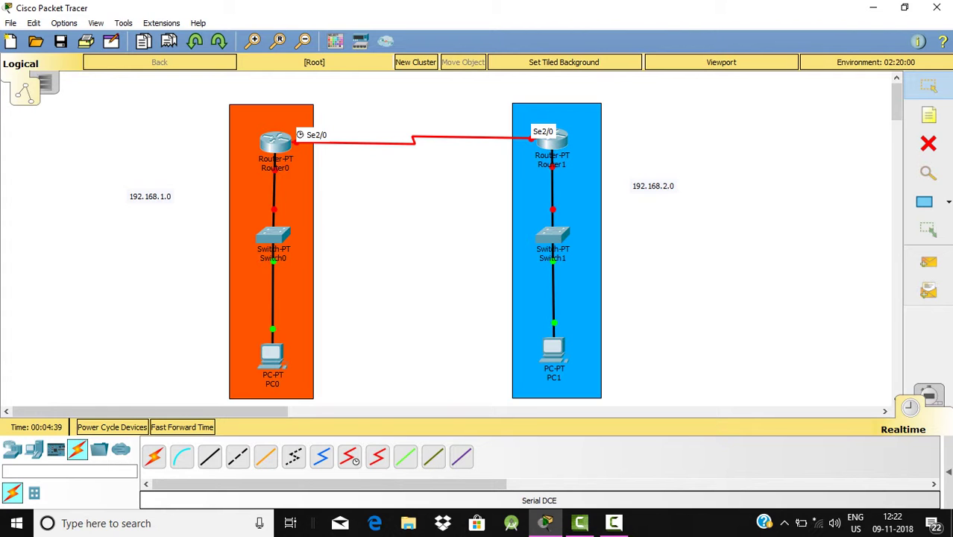
Open Router0's command line, decline the initial configuration dialog and start the Router> prompt.
{"action": "mouse_move", "coordinate": [273, 147]}
{"action": "left_click", "coordinate": [275, 143]}
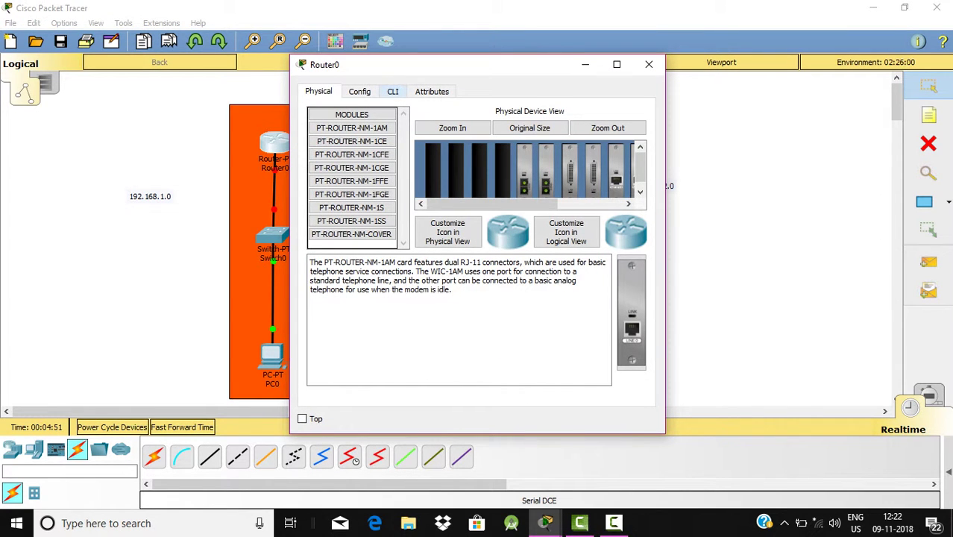
{"action": "left_click", "coordinate": [392, 91]}
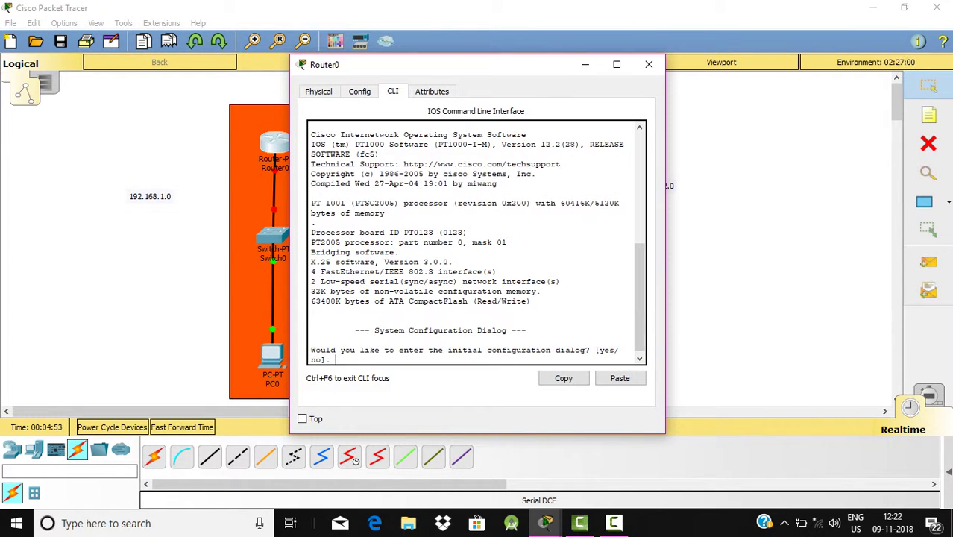
{"action": "type", "text": "n"}
{"action": "key", "text": "Return"}
{"action": "key", "text": "Return"}
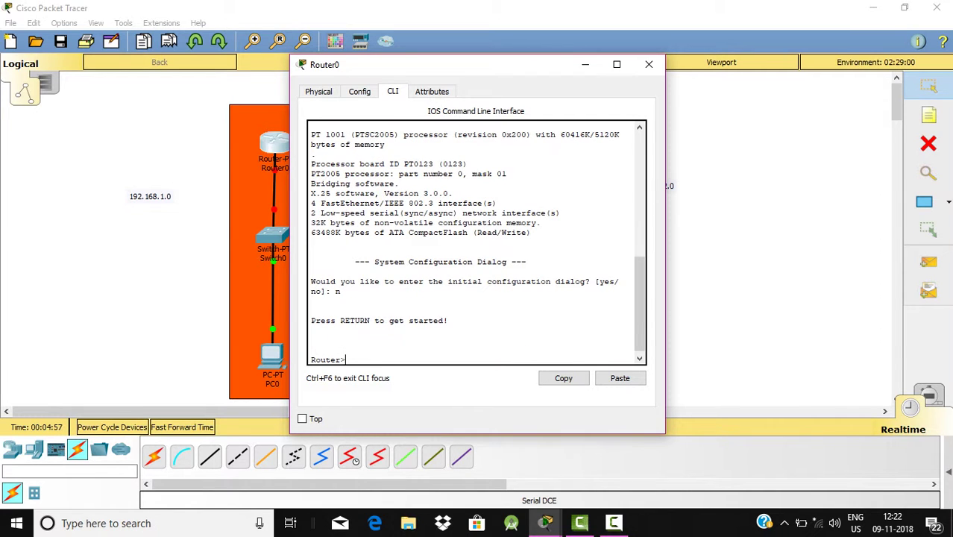
Enter privileged EXEC mode on Router0 with enable, and start global configuration from the terminal with configure.
{"action": "type", "text": "en"}
{"action": "key", "text": "Tab"}
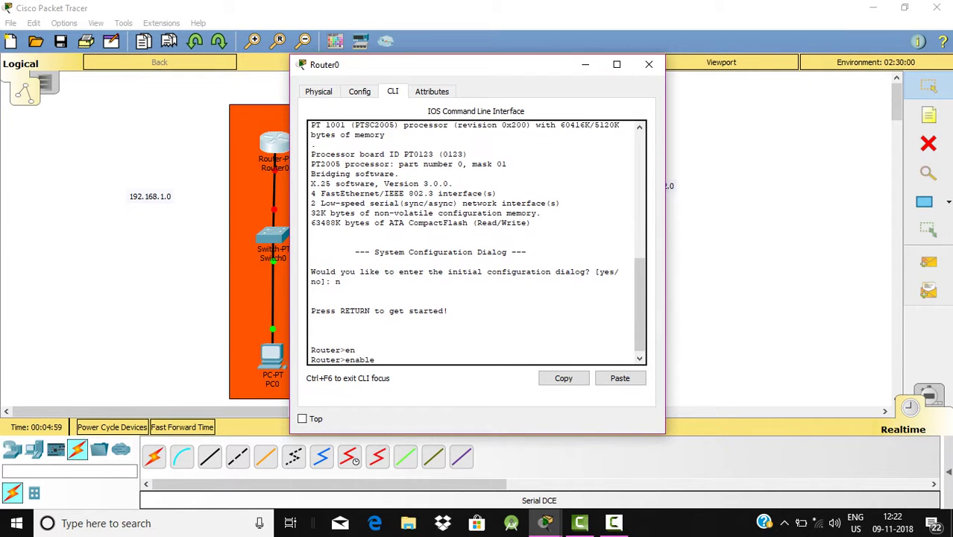
{"action": "key", "text": "Return"}
{"action": "type", "text": "c"}
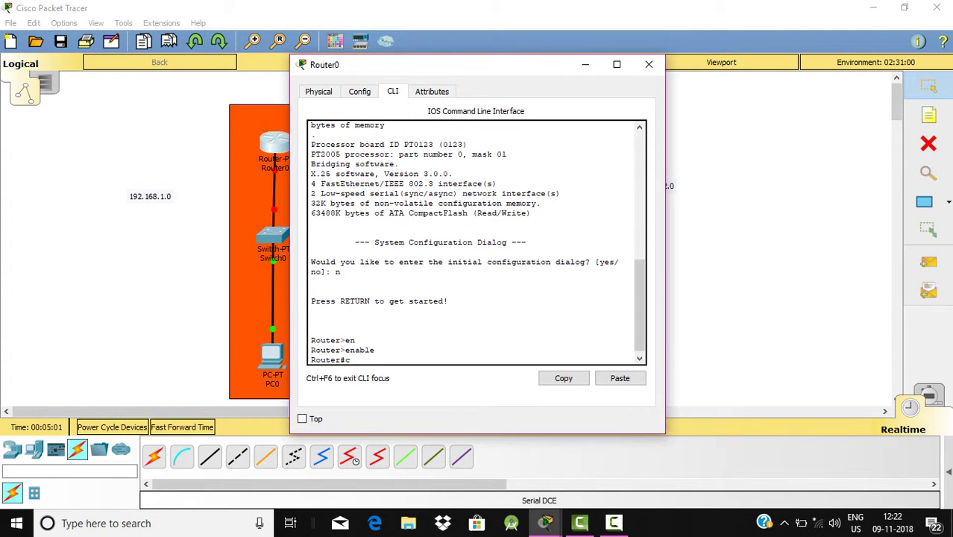
{"action": "type", "text": "onf"}
{"action": "key", "text": "Tab"}
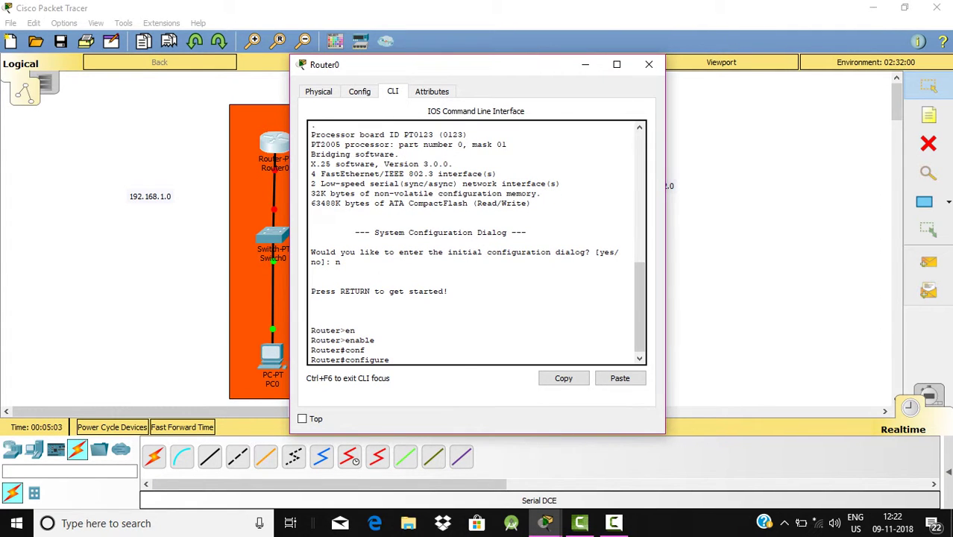
{"action": "key", "text": "Return"}
{"action": "key", "text": "Return"}
{"action": "key", "text": "Return"}
{"action": "key", "text": "Return"}
{"action": "key", "text": "Return"}
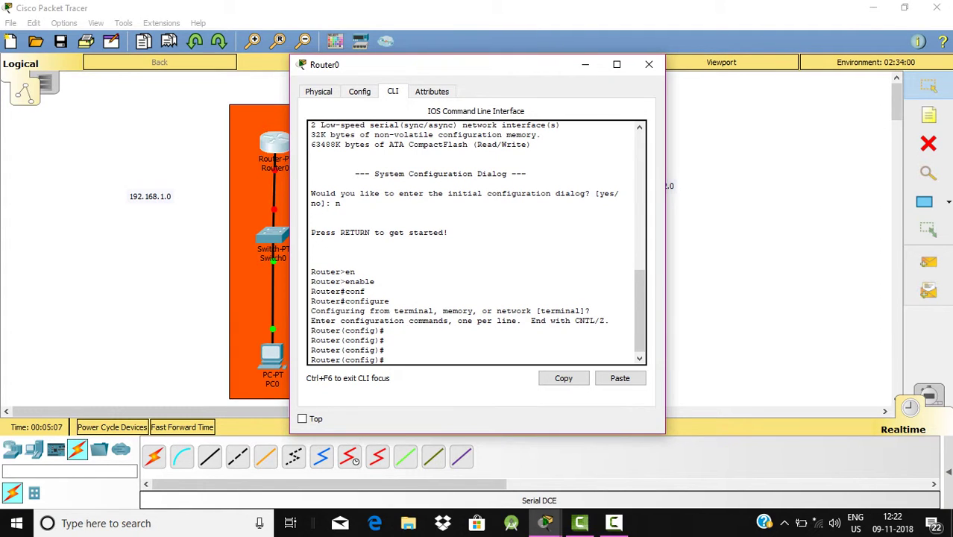
Set Router0's hostname to R1 with the host command in global configuration mode.
{"action": "type", "text": "host R1"}
{"action": "key", "text": "Return"}
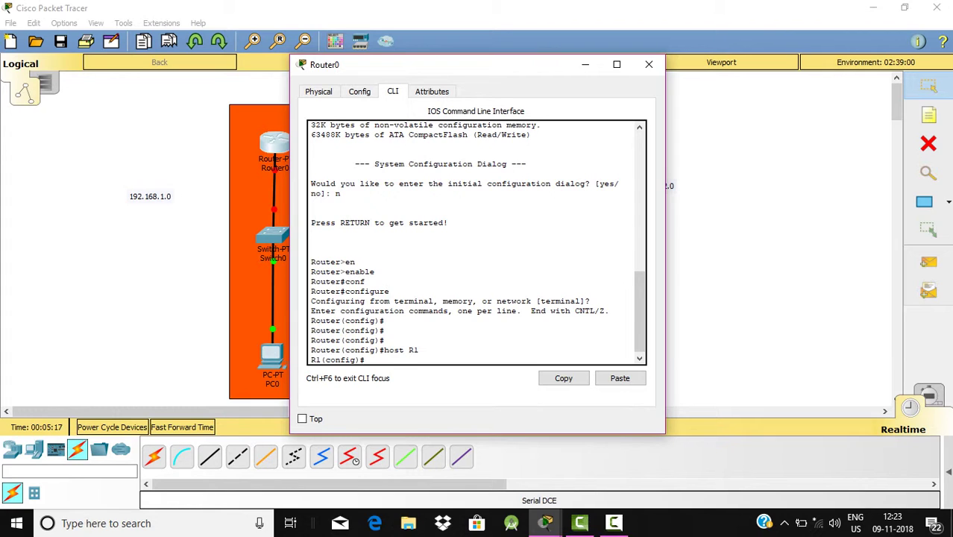
{"action": "left_click_drag", "start_coordinate": [383, 350], "coordinate": [404, 349]}
{"action": "key", "text": "Return"}
{"action": "key", "text": "Return"}
{"action": "key", "text": "Return"}
{"action": "key", "text": "Return"}
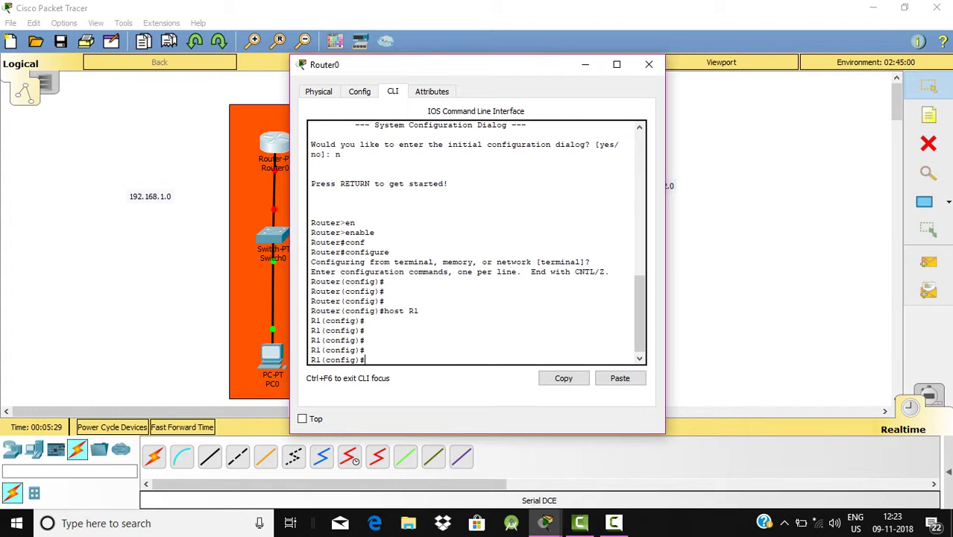
{"action": "mouse_move", "coordinate": [613, 523]}
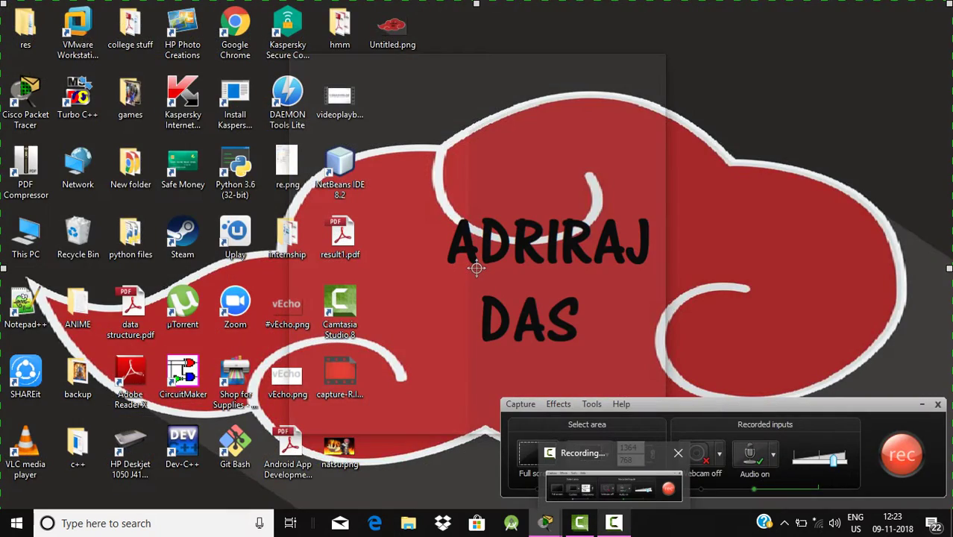
{"action": "left_click", "coordinate": [613, 486]}
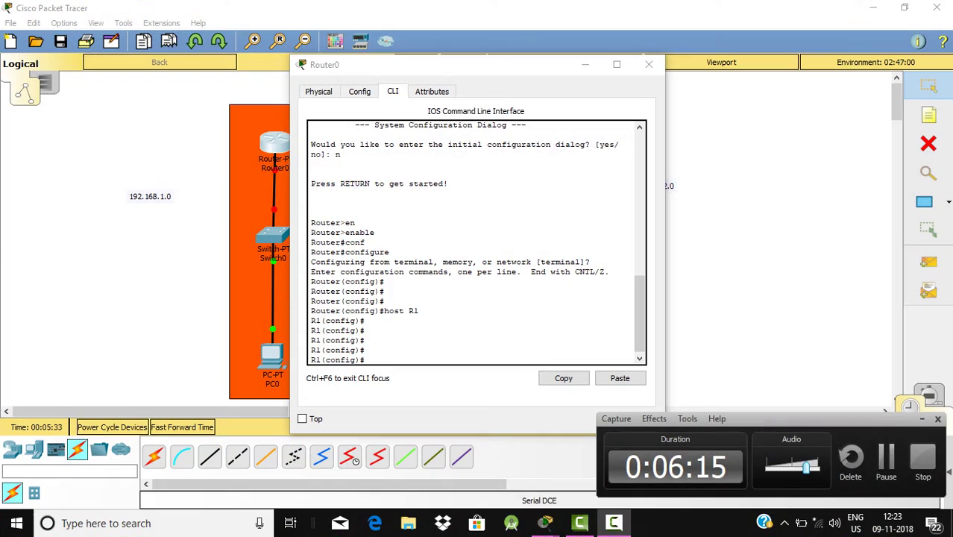
{"action": "key", "text": "F9"}
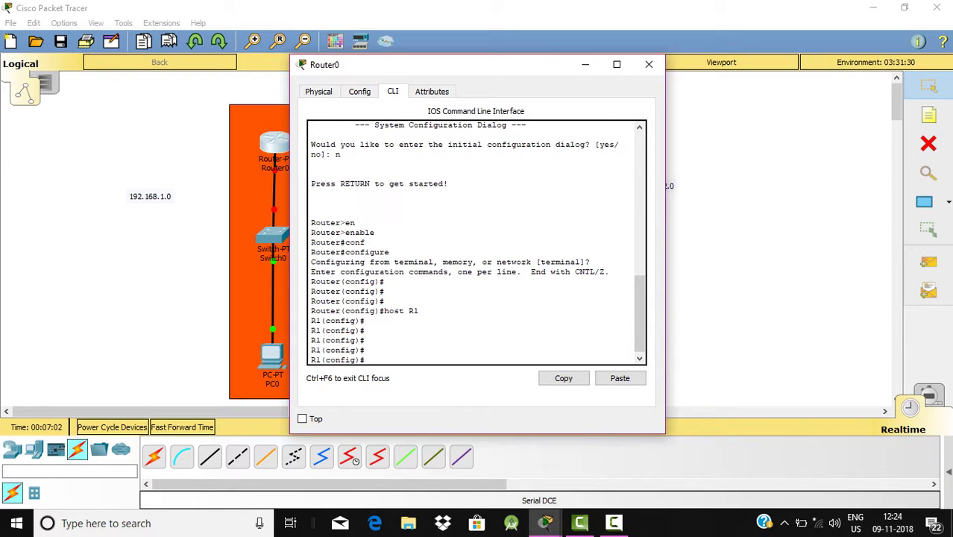
Move Router0's window off the orange network area and enter configuration of interface fastEthernet 0/0 on R1.
{"action": "left_click_drag", "start_coordinate": [470, 74], "coordinate": [696, 76]}
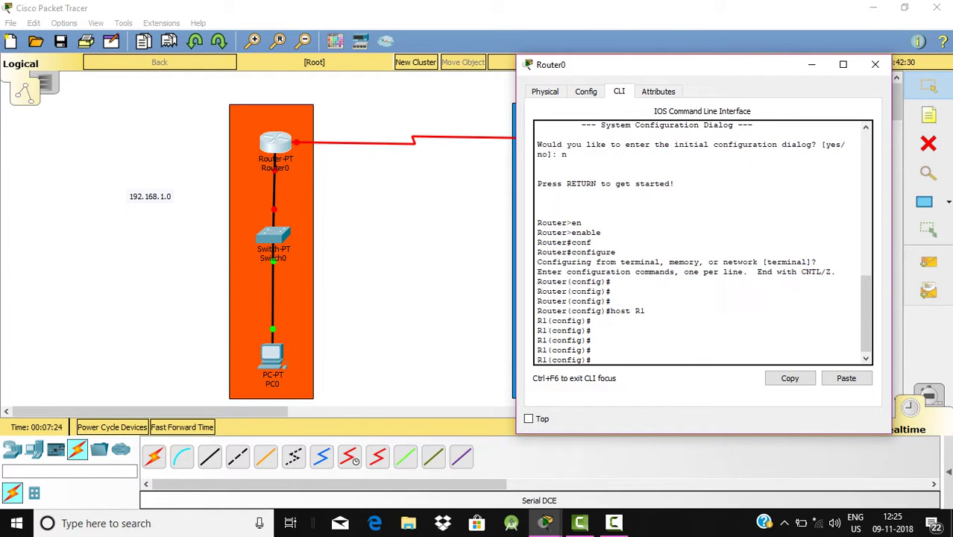
{"action": "type", "text": "interface"}
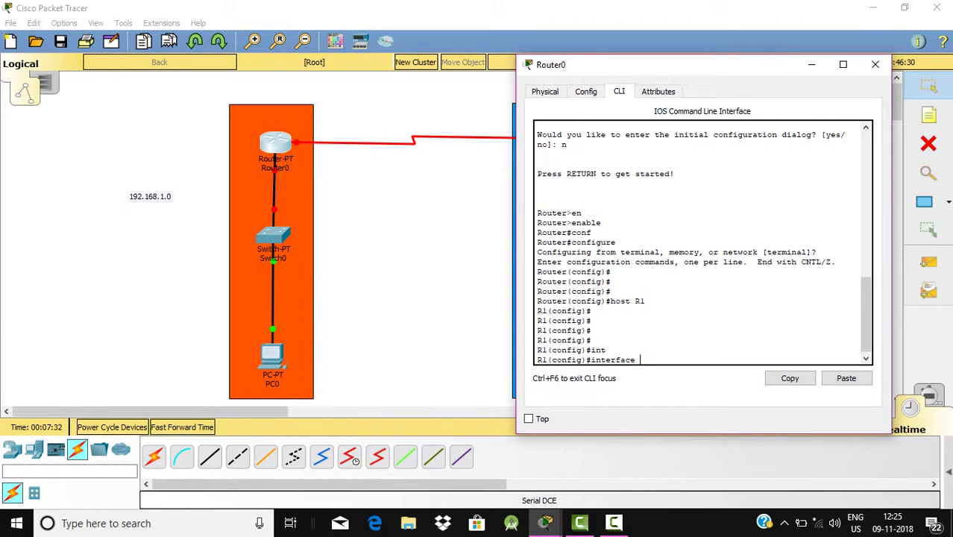
{"action": "type", "text": "f"}
{"action": "key", "text": "Tab"}
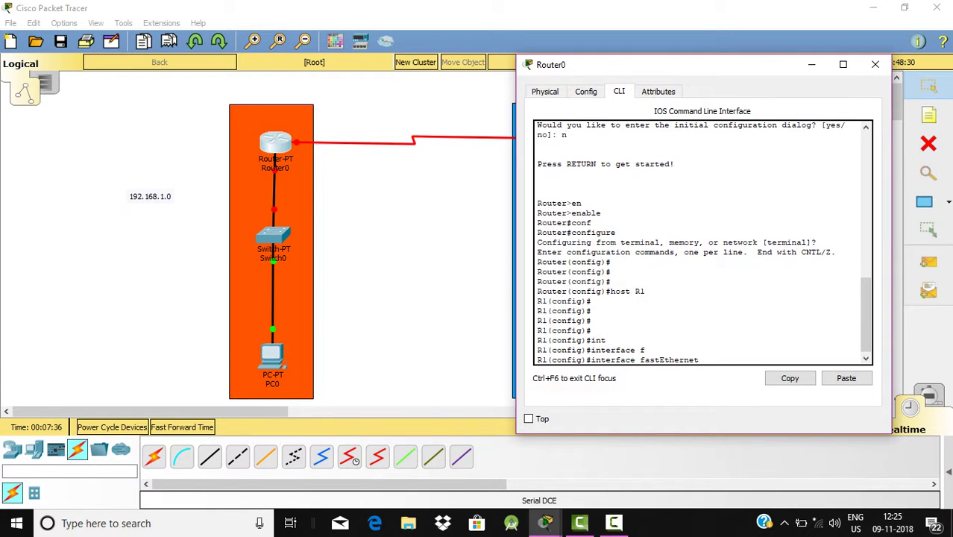
{"action": "type", "text": "0/0"}
{"action": "key", "text": "Return"}
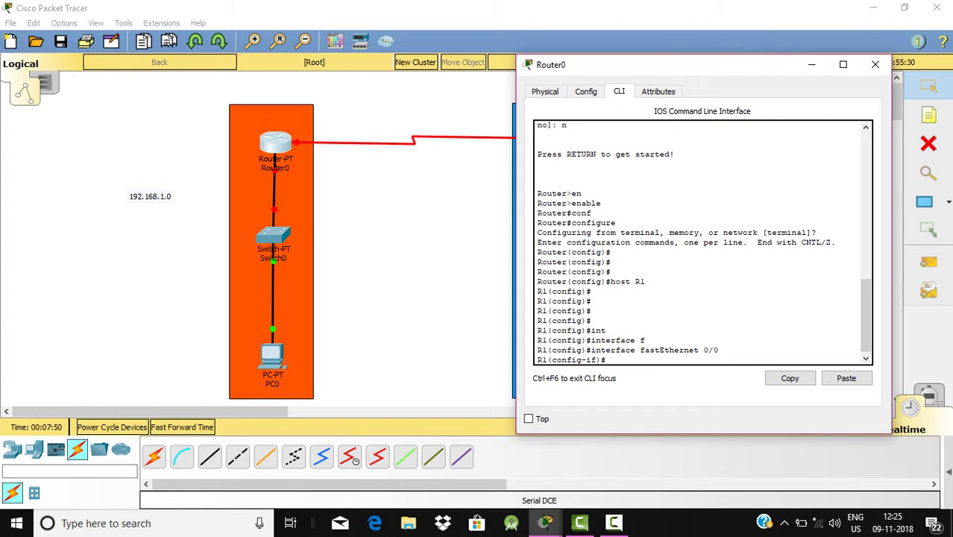
Assign IP address 192.168.1.1 with subnet mask 255.255.255.0 to R1's fastEthernet 0/0 interface.
{"action": "type", "text": "ip add"}
{"action": "key", "text": "Tab"}
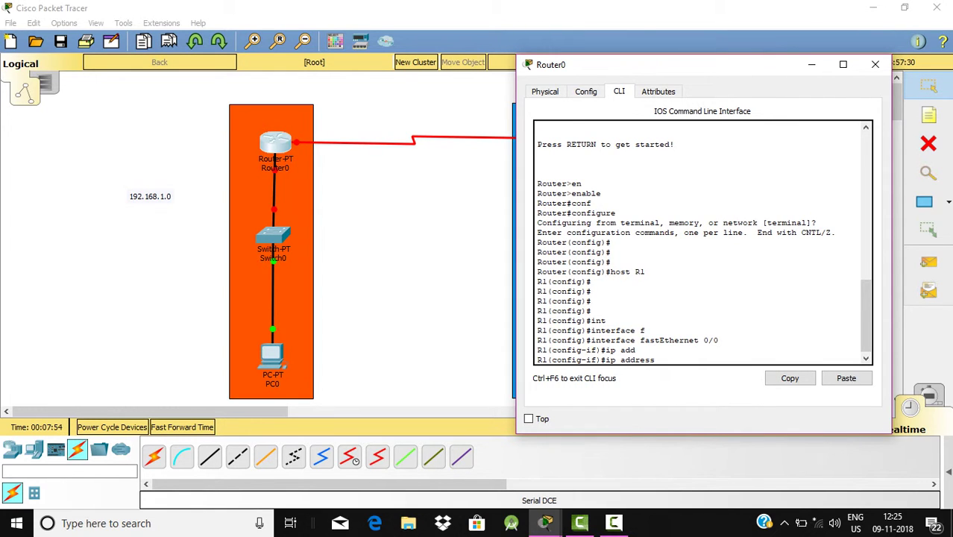
{"action": "type", "text": "192.168.1.1 255.255.255.0"}
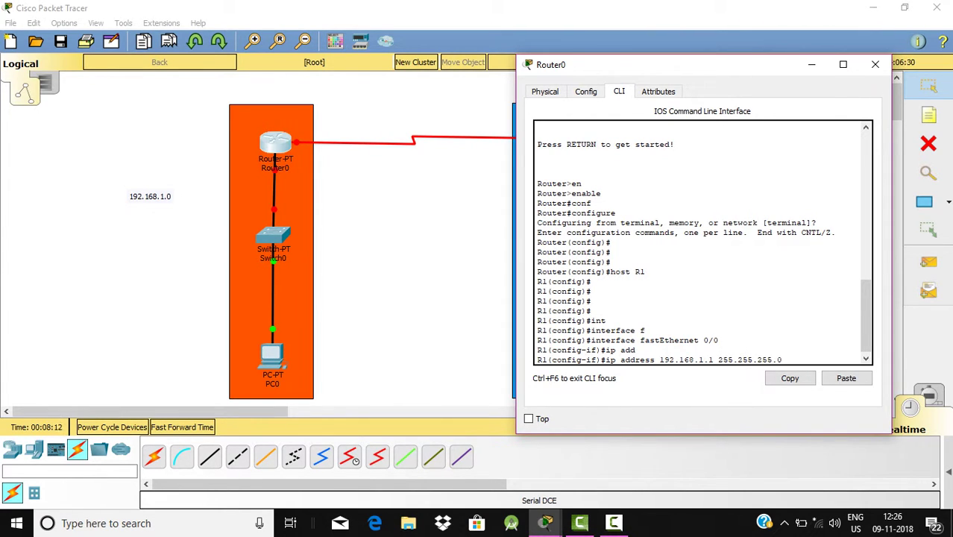
{"action": "key", "text": "Return"}
Bring up R1's fastEthernet 0/0 interface with no shutdown and minimize Router0's window.
{"action": "type", "text": "no sh"}
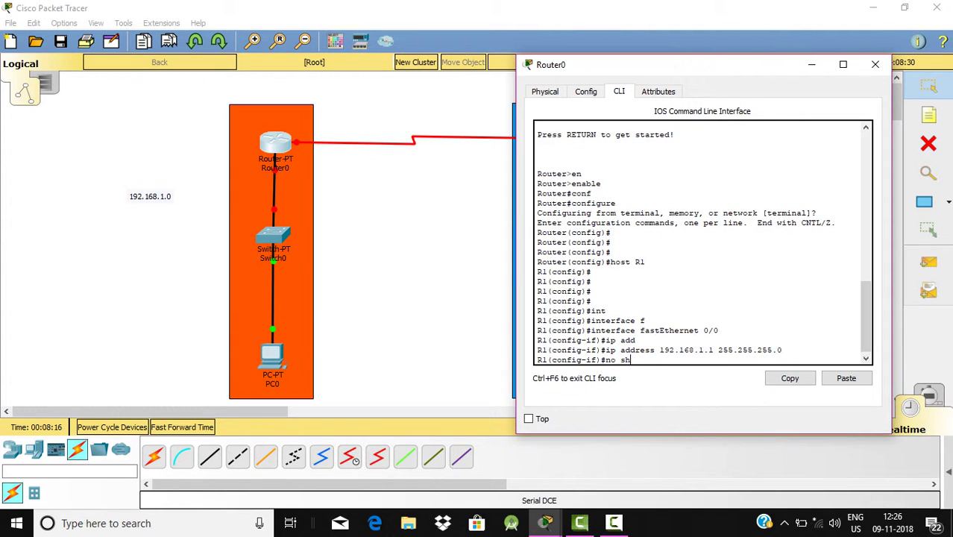
{"action": "key", "text": "Tab"}
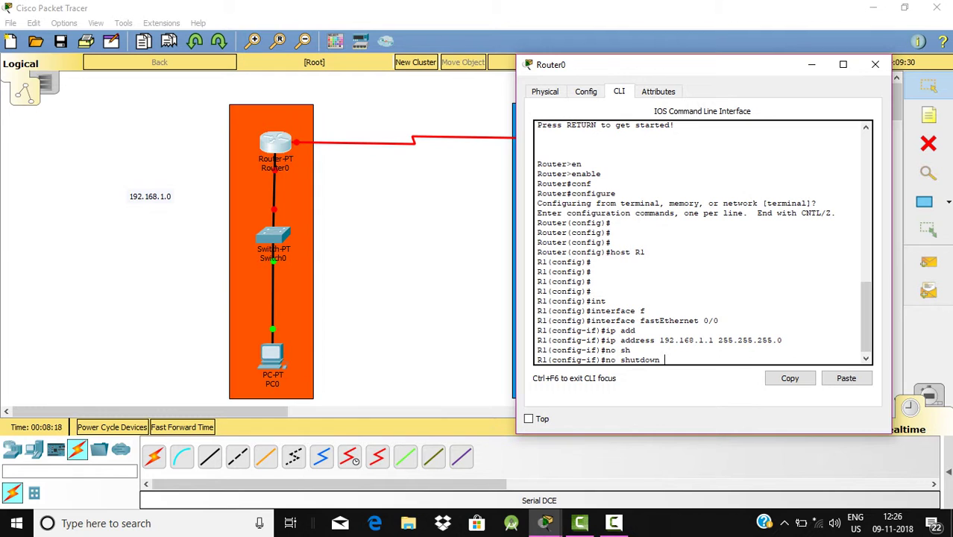
{"action": "key", "text": "Return"}
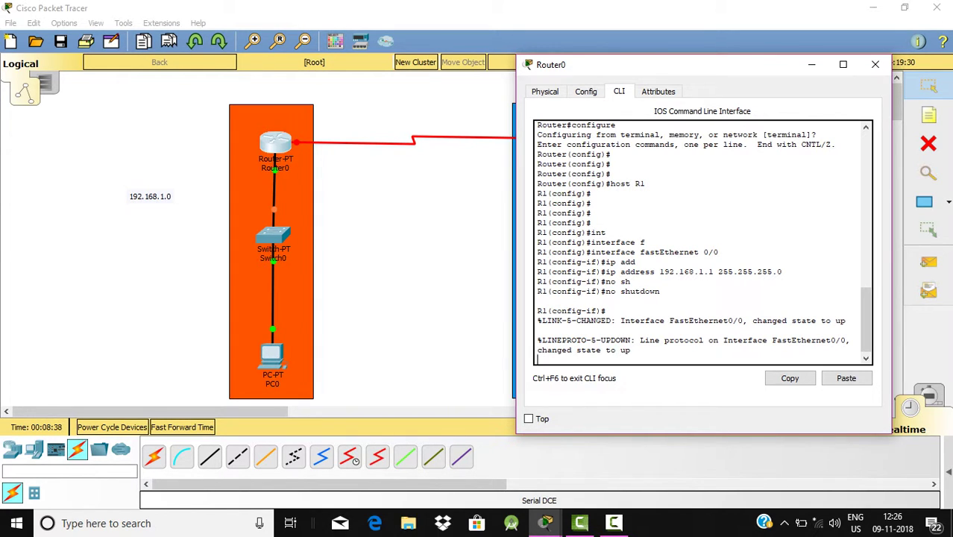
{"action": "left_click", "coordinate": [812, 65]}
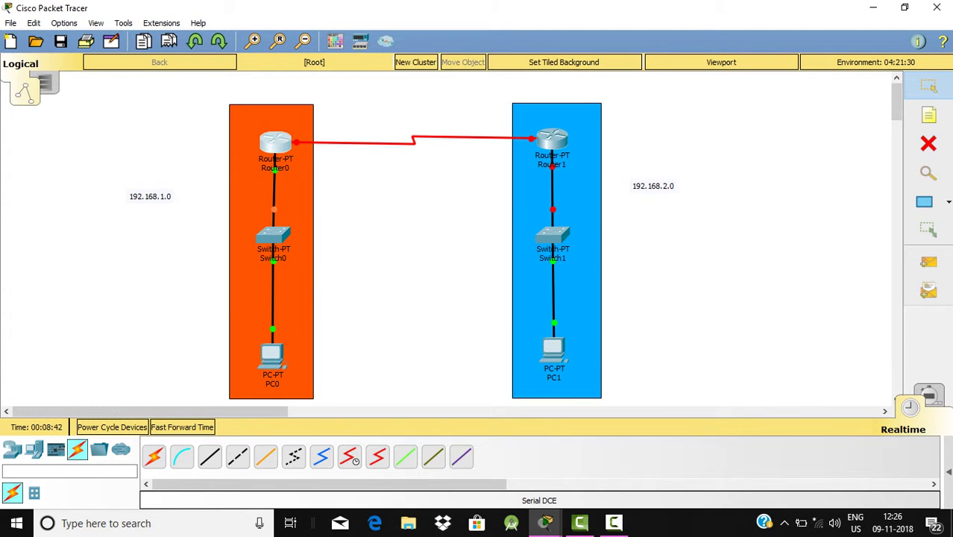
Open Router1's command line, decline the initial configuration dialog and start the Router> prompt.
{"action": "left_click", "coordinate": [552, 140]}
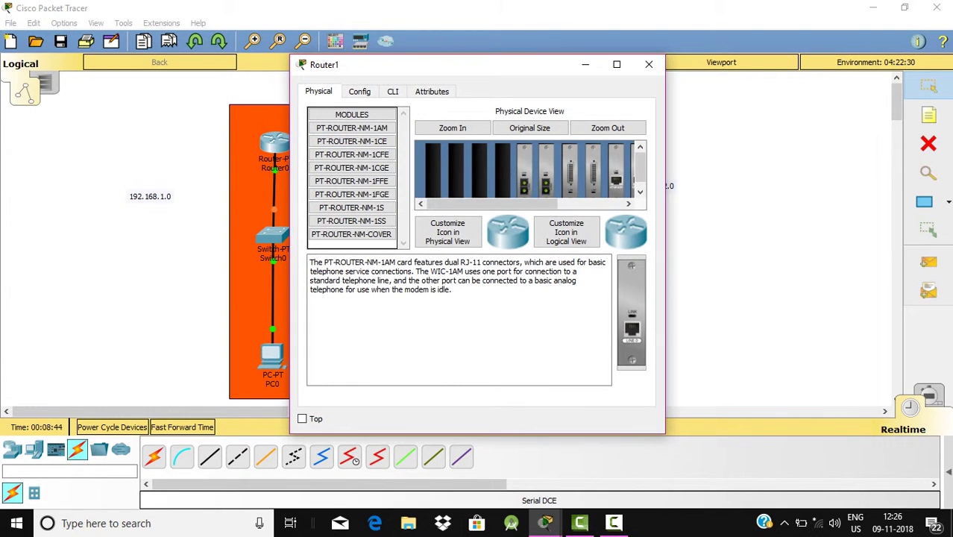
{"action": "left_click", "coordinate": [393, 91]}
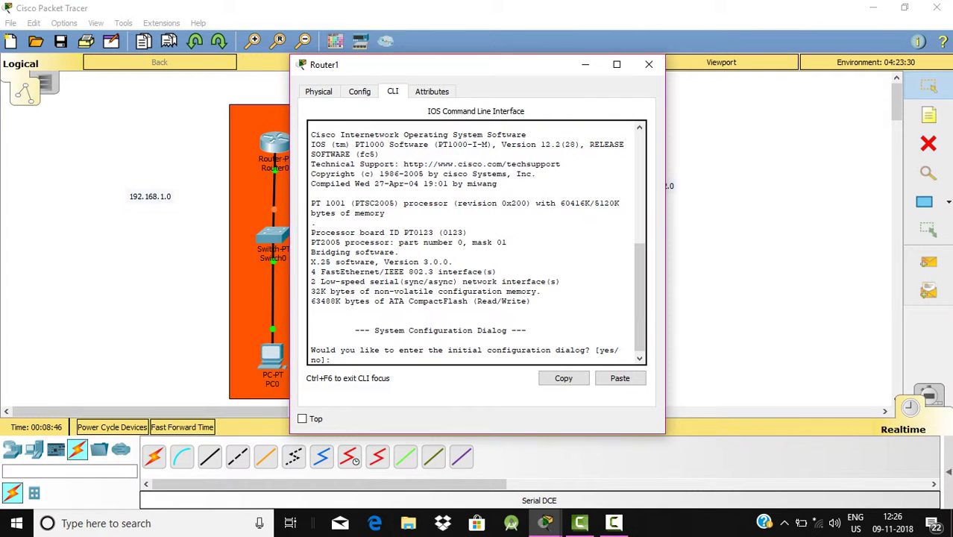
{"action": "type", "text": "n"}
{"action": "key", "text": "Return"}
{"action": "key", "text": "Return"}
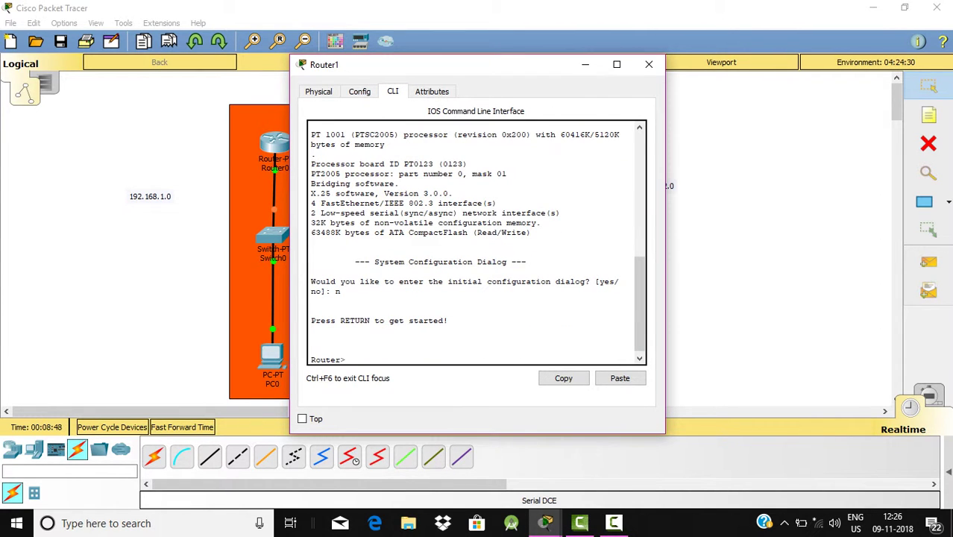
Enter privileged EXEC mode on Router1 with enable, and start global configuration from the terminal with configure.
{"action": "type", "text": "en"}
{"action": "key", "text": "Tab"}
{"action": "key", "text": "Return"}
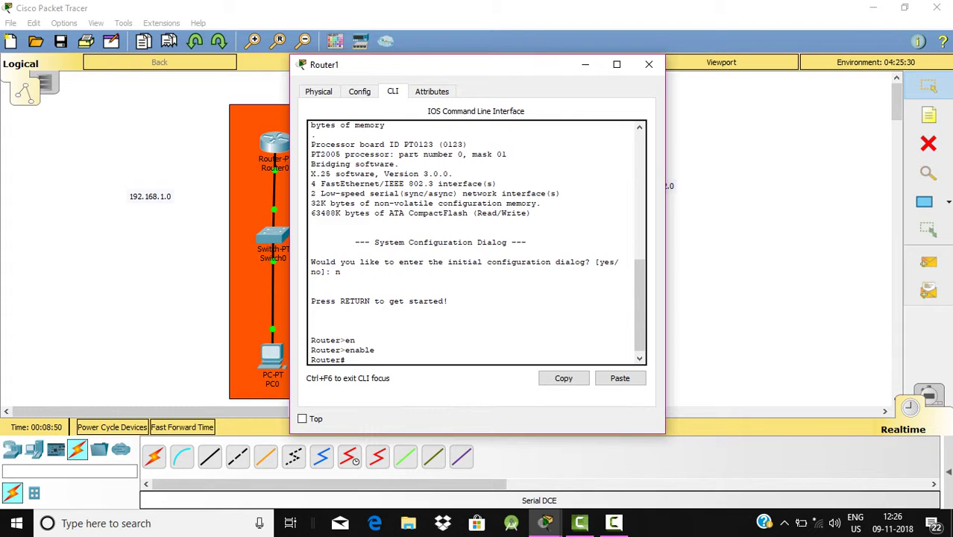
{"action": "type", "text": "con"}
{"action": "key", "text": "Tab"}
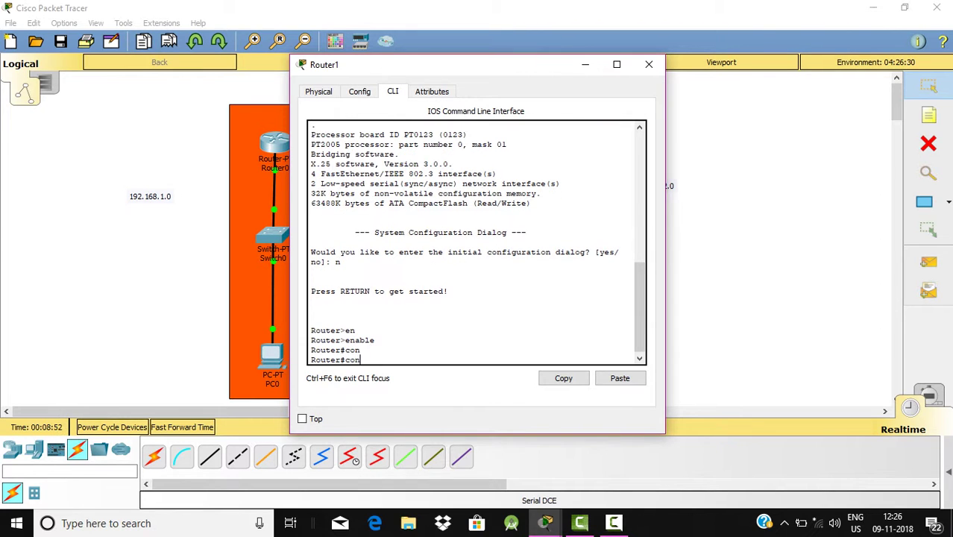
{"action": "type", "text": "f"}
{"action": "key", "text": "Tab"}
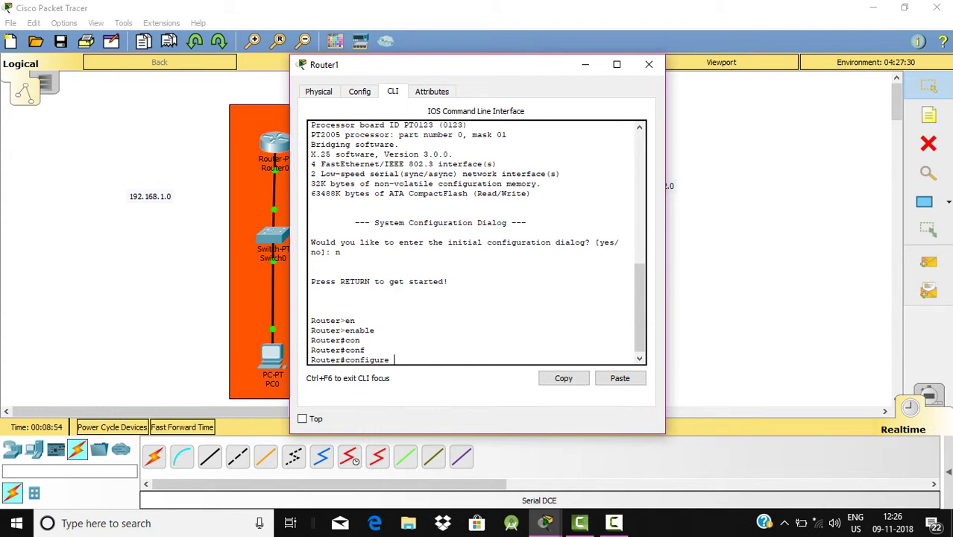
{"action": "key", "text": "Return"}
{"action": "key", "text": "Return"}
{"action": "key", "text": "Return"}
{"action": "key", "text": "Return"}
{"action": "key", "text": "Return"}
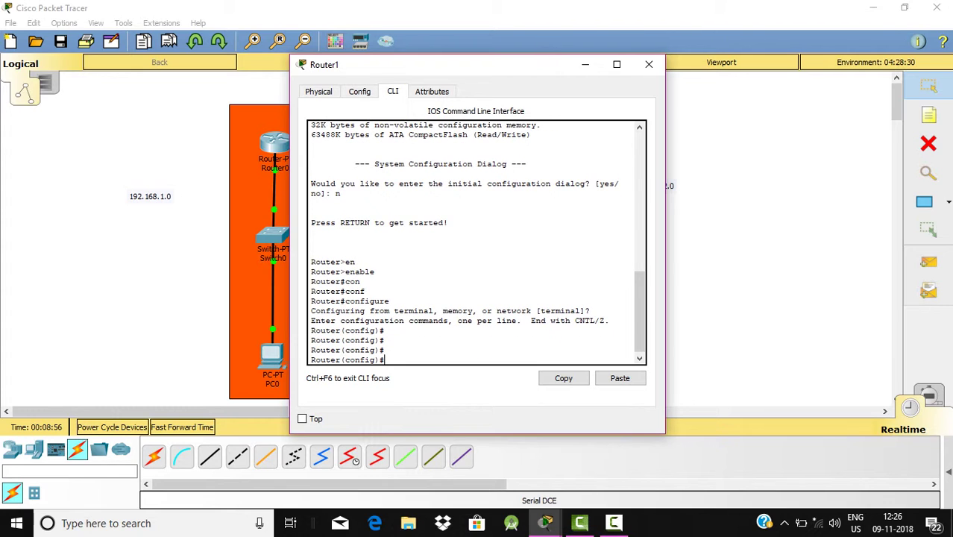
Set Router1's hostname to R2 with the host command in global configuration mode.
{"action": "type", "text": "hostR2"}
{"action": "key", "text": "Left"}
{"action": "key", "text": "Left"}
{"action": "key", "text": "Left"}
{"action": "key", "text": "Return"}
{"action": "key", "text": "Return"}
{"action": "key", "text": "Return"}
{"action": "key", "text": "Return"}
{"action": "key", "text": "Return"}
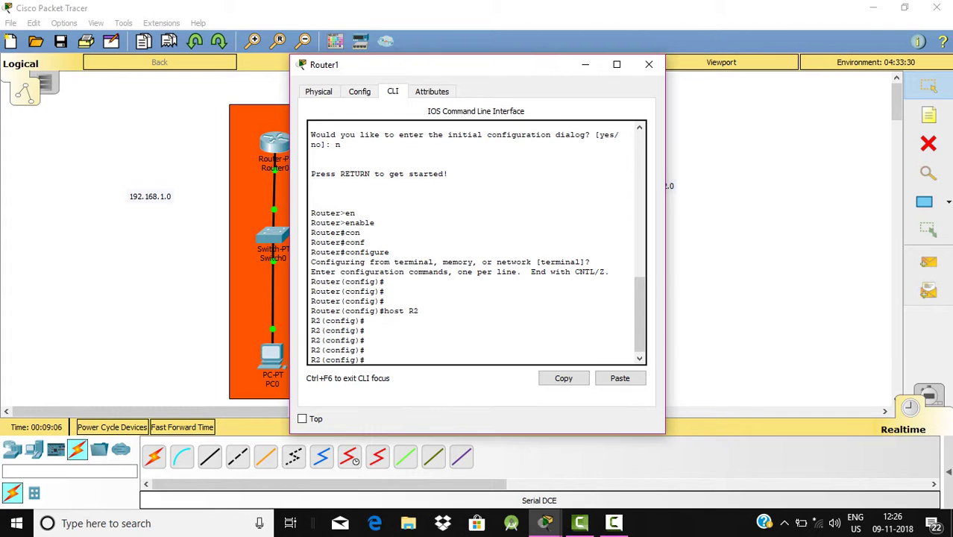
Enter configuration of interface fastEthernet 0/0 on R2.
{"action": "type", "text": "int"}
{"action": "key", "text": "Tab"}
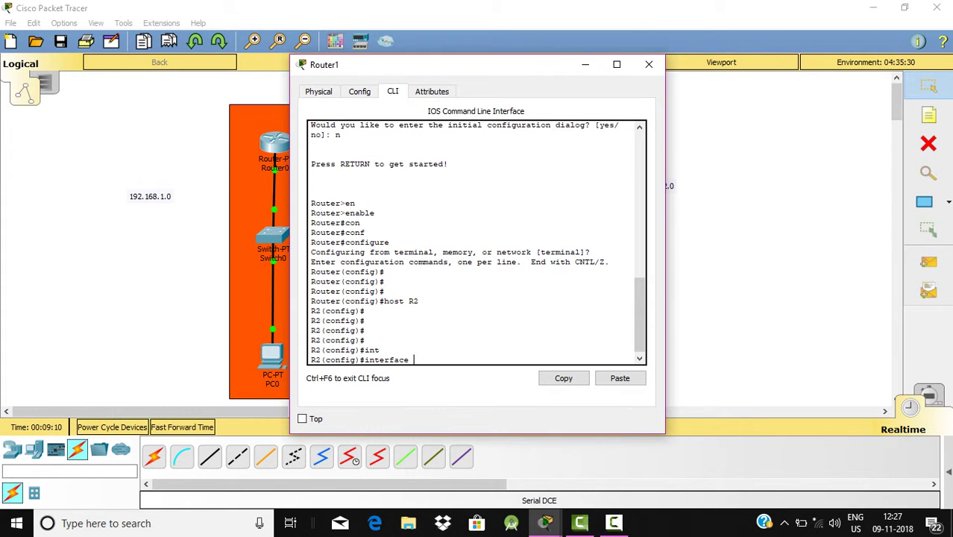
{"action": "type", "text": "f"}
{"action": "key", "text": "Tab"}
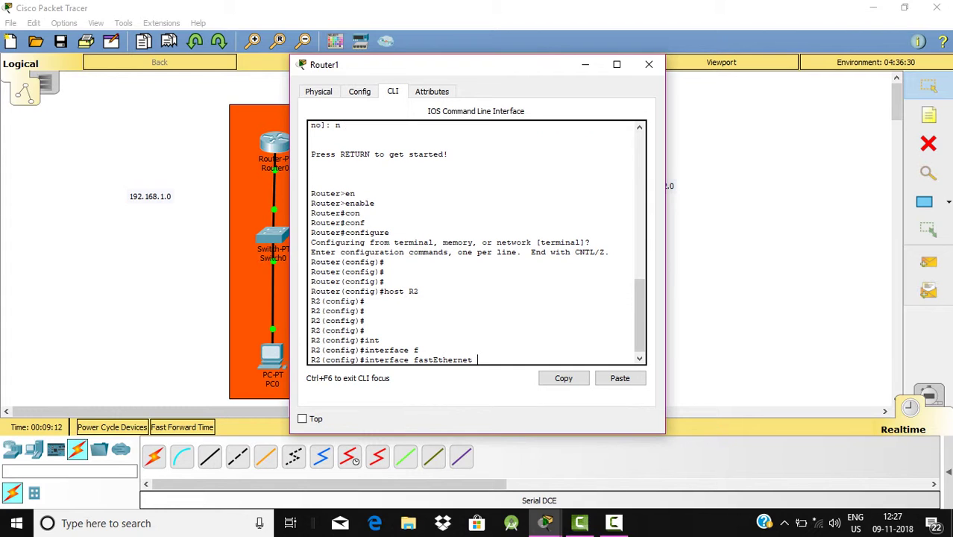
{"action": "type", "text": "0/0"}
{"action": "key", "text": "Return"}
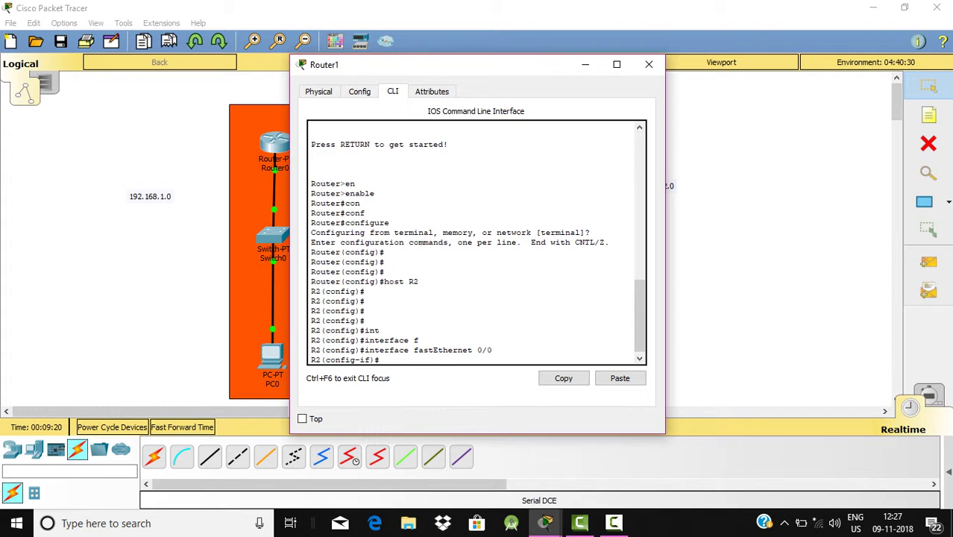
Assign IP address 192.168.2.1 with subnet mask 255.255.255.0 to R2's fastEthernet 0/0 interface.
{"action": "type", "text": "ip add"}
{"action": "key", "text": "Tab"}
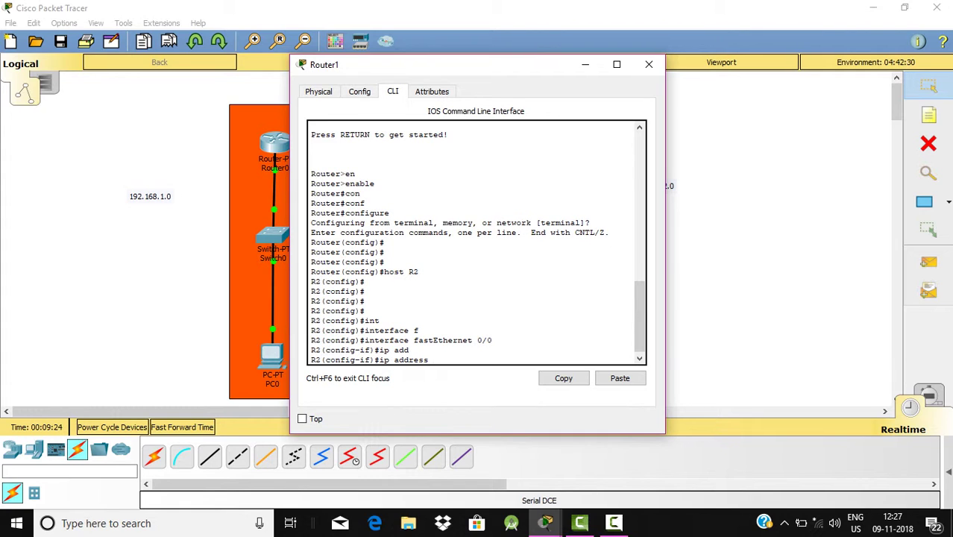
{"action": "type", "text": "192.168.2.1 255.255.255.0"}
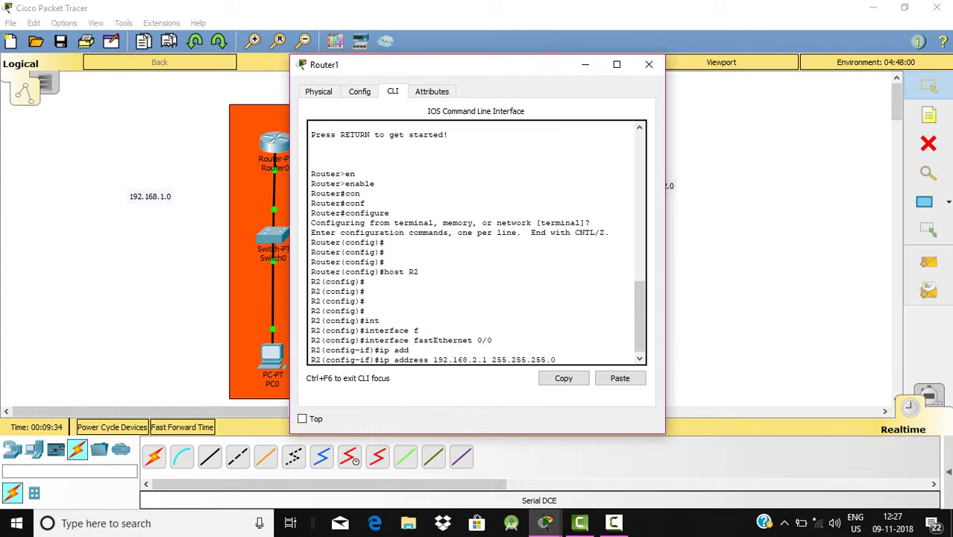
{"action": "key", "text": "Return"}
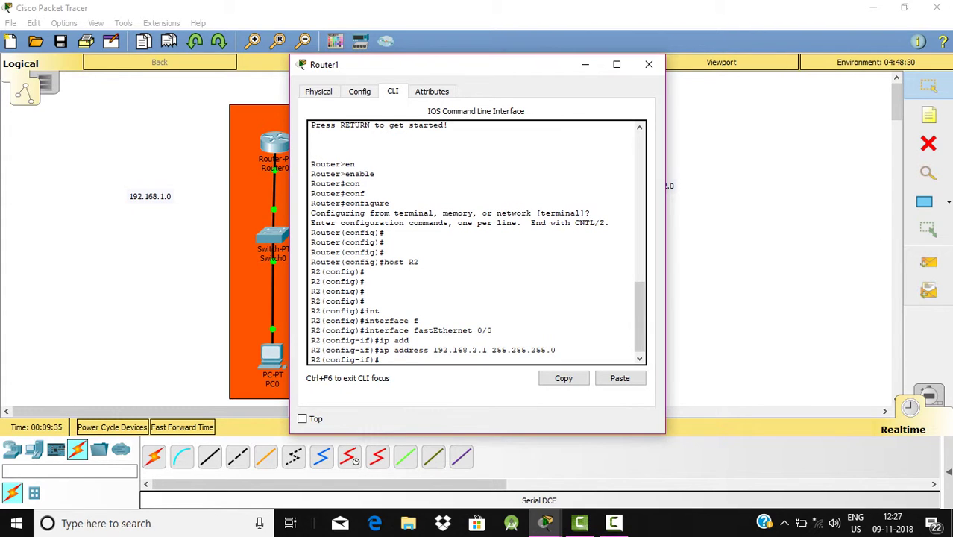
Bring up R2's fastEthernet 0/0 interface with no shutdown.
{"action": "type", "text": "no shy"}
{"action": "key", "text": "BackSpace"}
{"action": "key", "text": "Tab"}
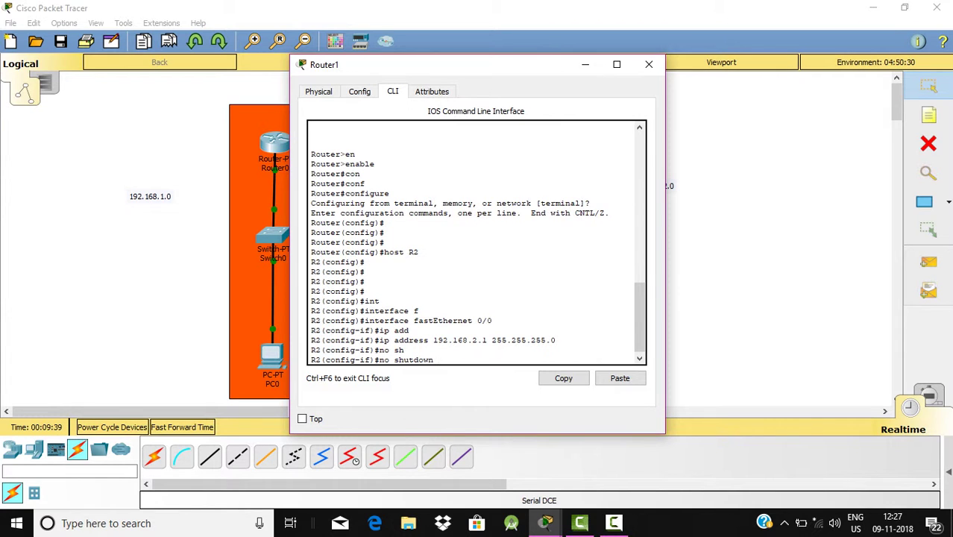
{"action": "key", "text": "Return"}
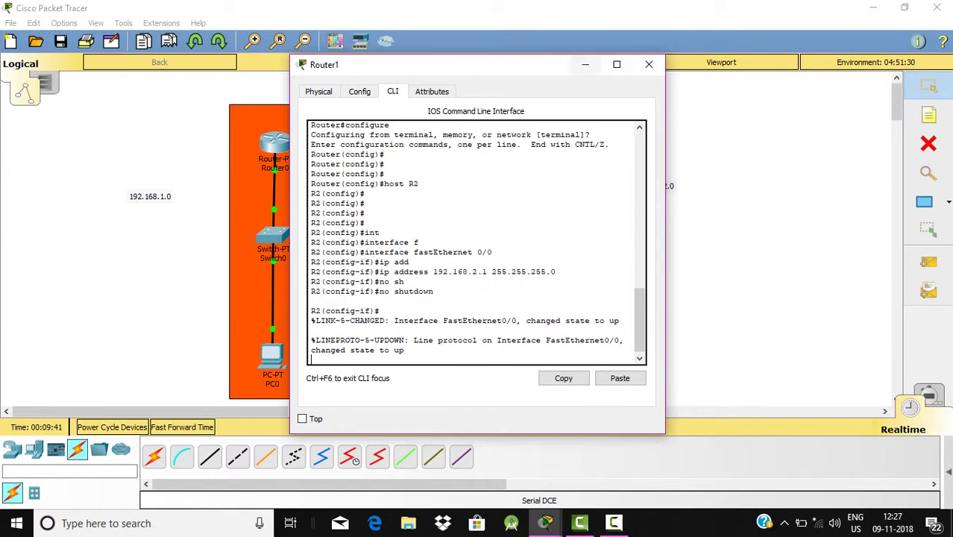
Switch from Router1's command line to R1's and leave its fastEthernet 0/0 interface configuration mode.
{"action": "left_click", "coordinate": [585, 64]}
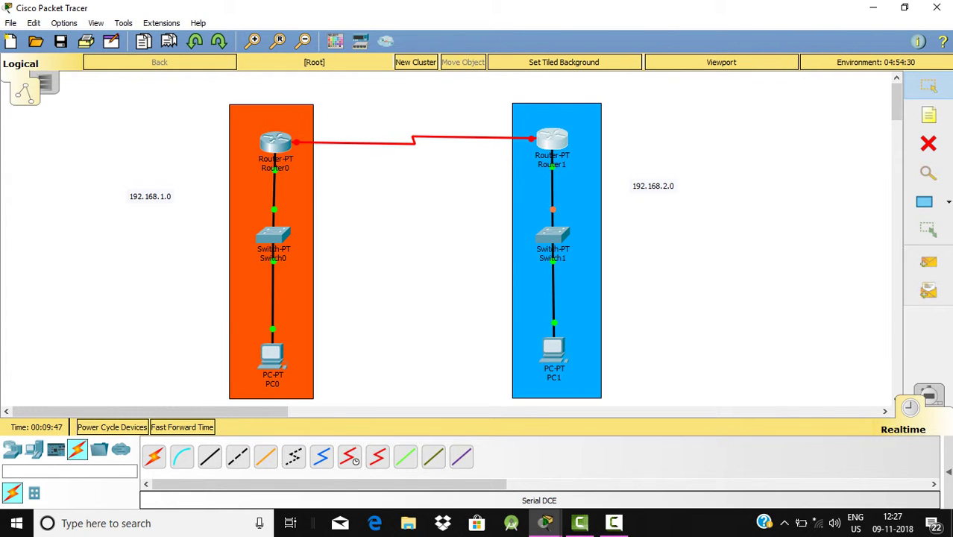
{"action": "key", "text": "alt+Tab"}
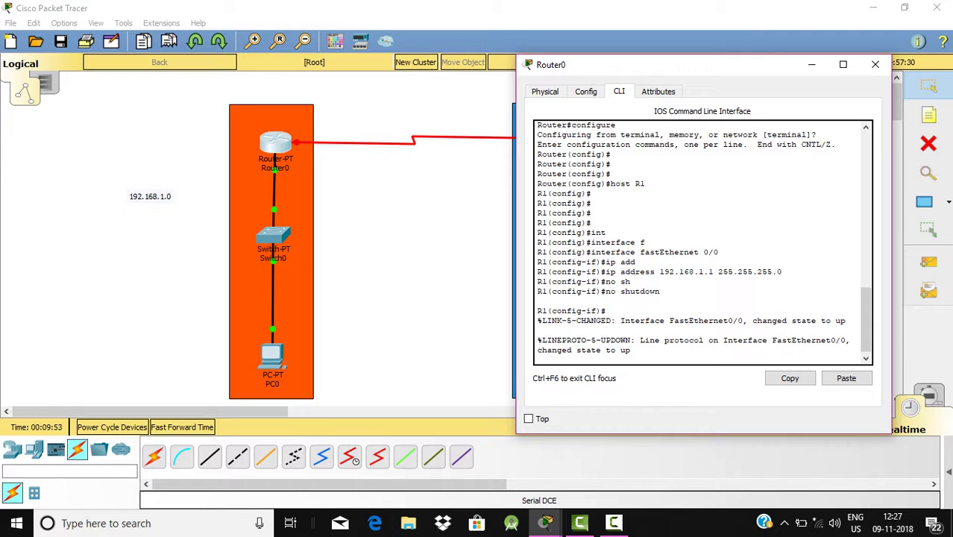
{"action": "key", "text": "Return"}
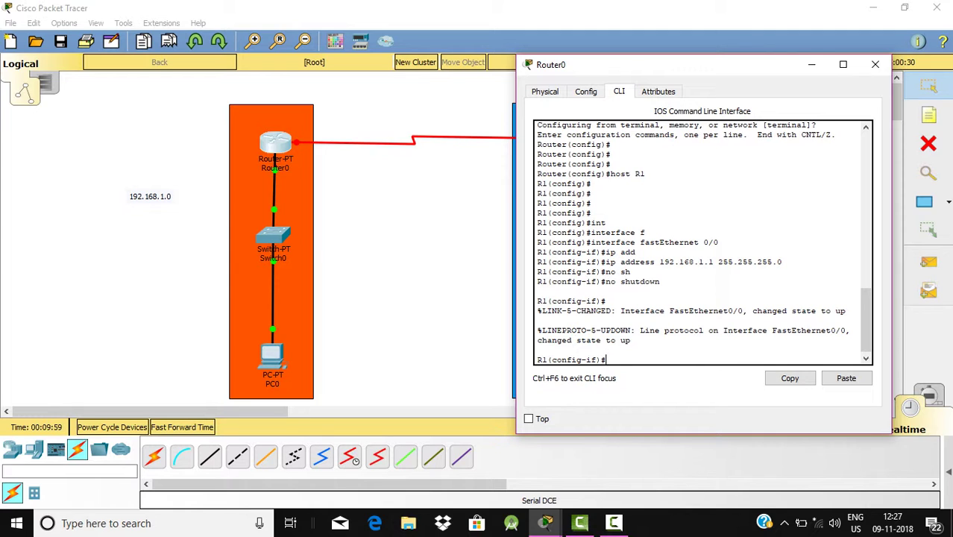
{"action": "type", "text": "exit"}
{"action": "key", "text": "Return"}
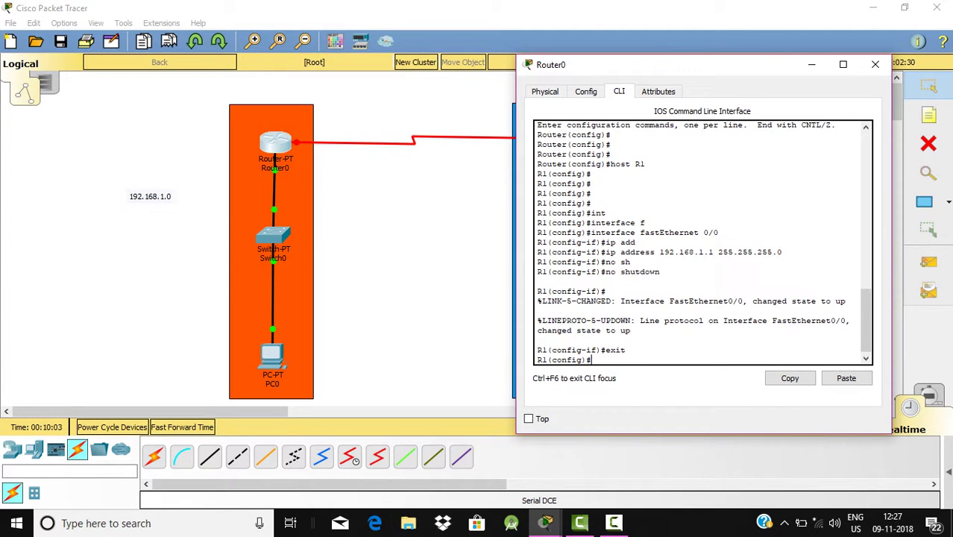
{"action": "key", "text": "Return"}
{"action": "key", "text": "Return"}
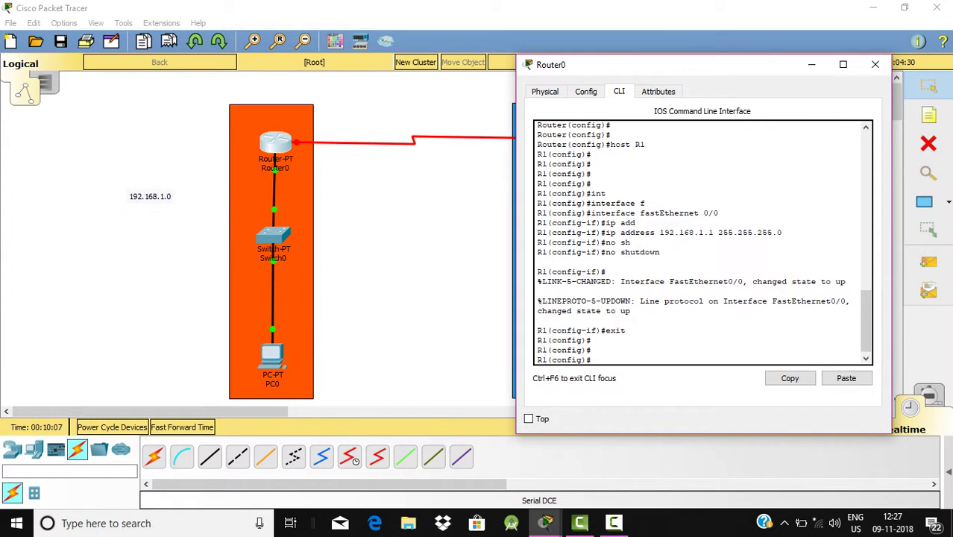
Start OSPF routing process 1 on R1 from global configuration mode.
{"action": "type", "text": "router ospf 1"}
{"action": "key", "text": "Return"}
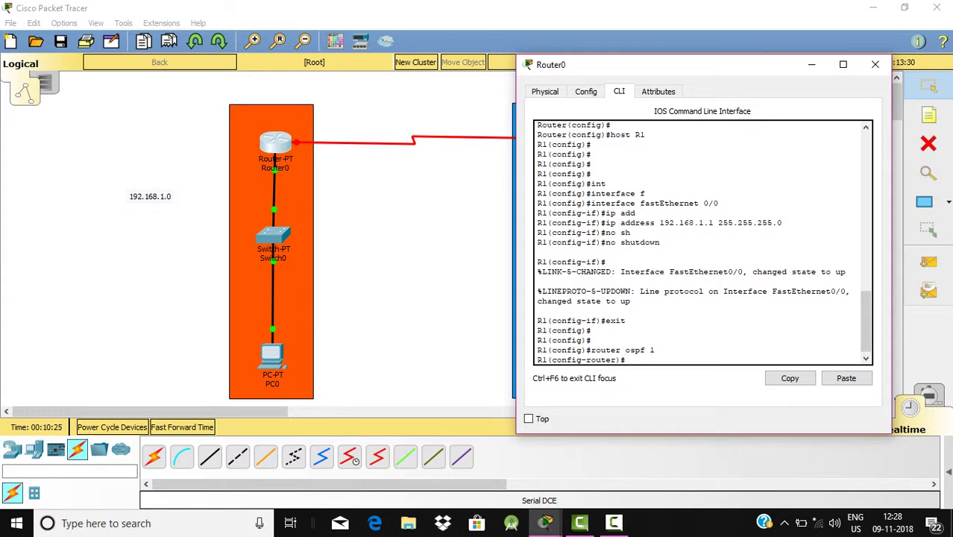
{"action": "key", "text": "Return"}
{"action": "key", "text": "Return"}
{"action": "key", "text": "Return"}
{"action": "key", "text": "Return"}
{"action": "key", "text": "Return"}
{"action": "key", "text": "Return"}
{"action": "key", "text": "Return"}
{"action": "key", "text": "Return"}
{"action": "key", "text": "Return"}
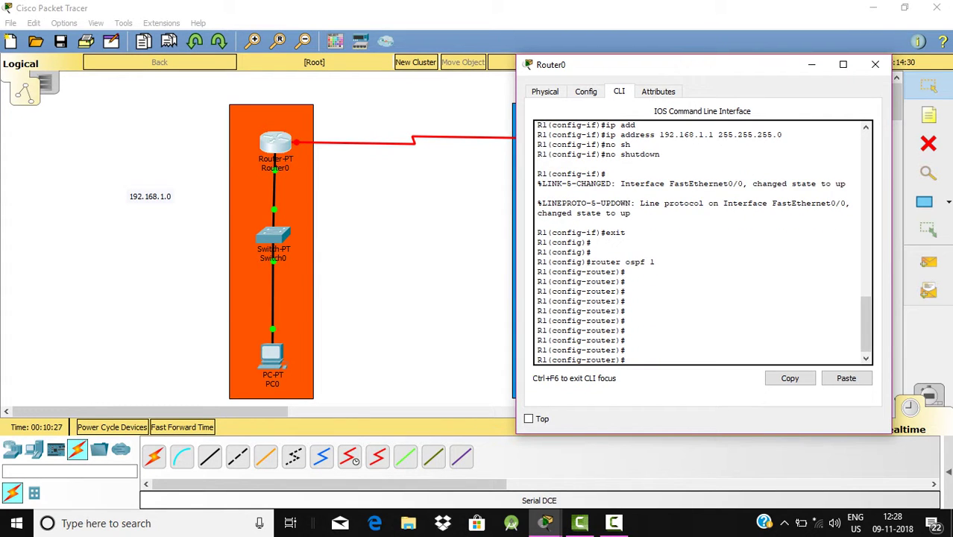
Add network 192.168.1.0 with wildcard mask 0.0.0.255 to OSPF area 0 on R1.
{"action": "type", "text": "network 192.168.1.0 0."}
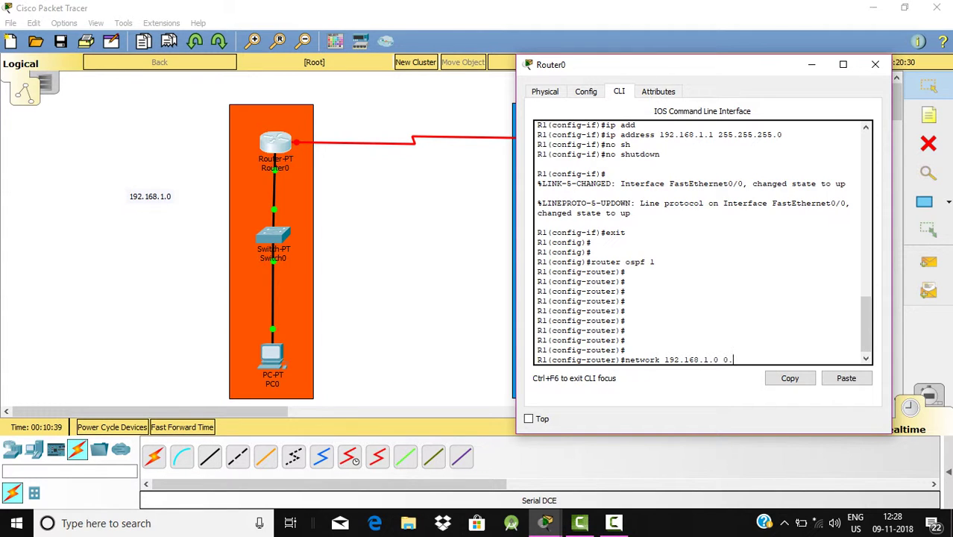
{"action": "type", "text": "0.0.255"}
{"action": "type", "text": "are"}
{"action": "type", "text": "a 0"}
{"action": "key", "text": "Return"}
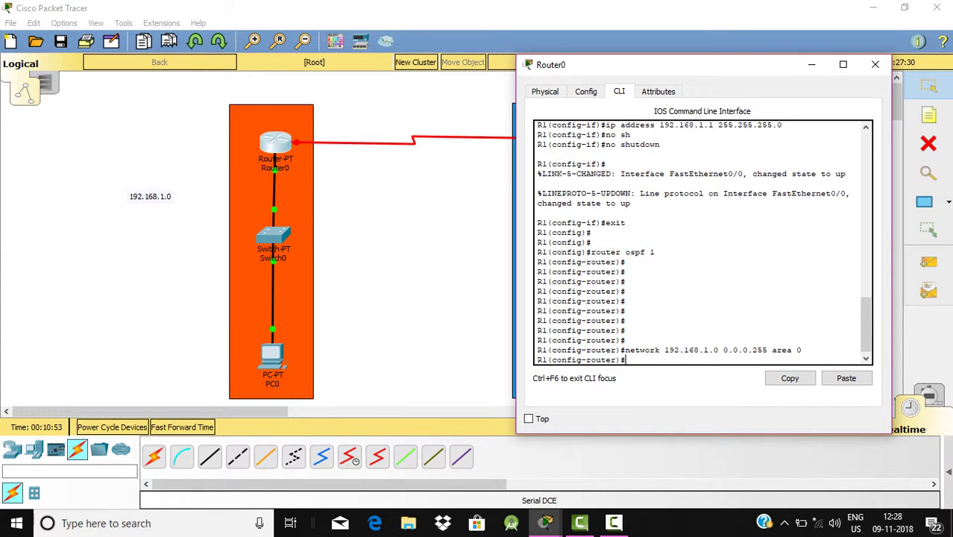
Add network 12.0.0.0 with wildcard mask 0.255.255.255 to OSPF area 0 on R1 and return to global configuration mode.
{"action": "type", "text": "network 12.0.0.0"}
{"action": "type", "text": "0.255"}
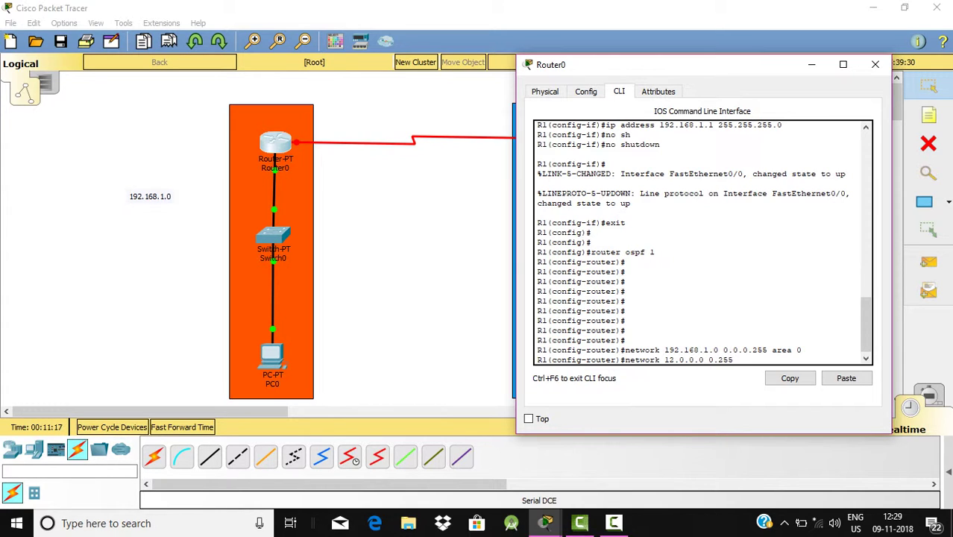
{"action": "type", "text": ".255.255 area 0"}
{"action": "key", "text": "Return"}
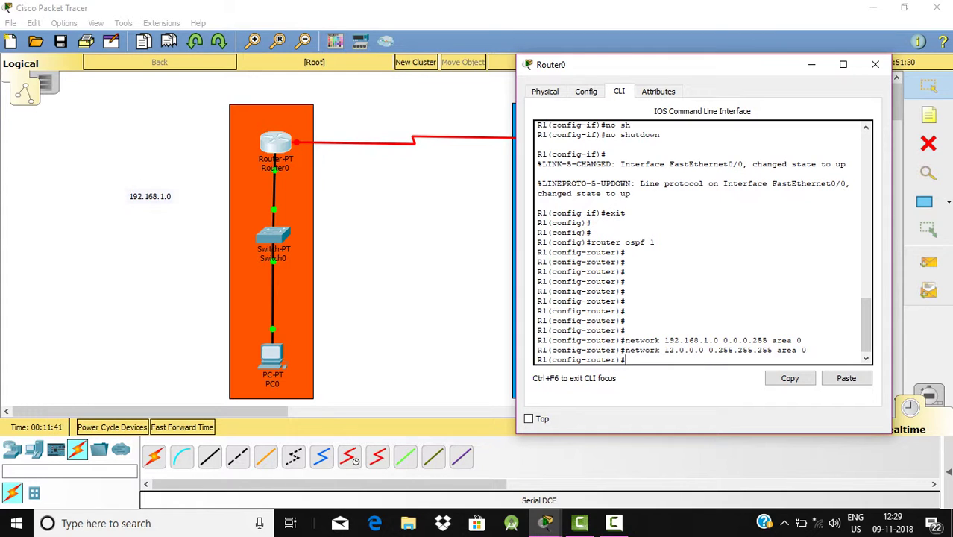
{"action": "type", "text": "exit"}
{"action": "key", "text": "Return"}
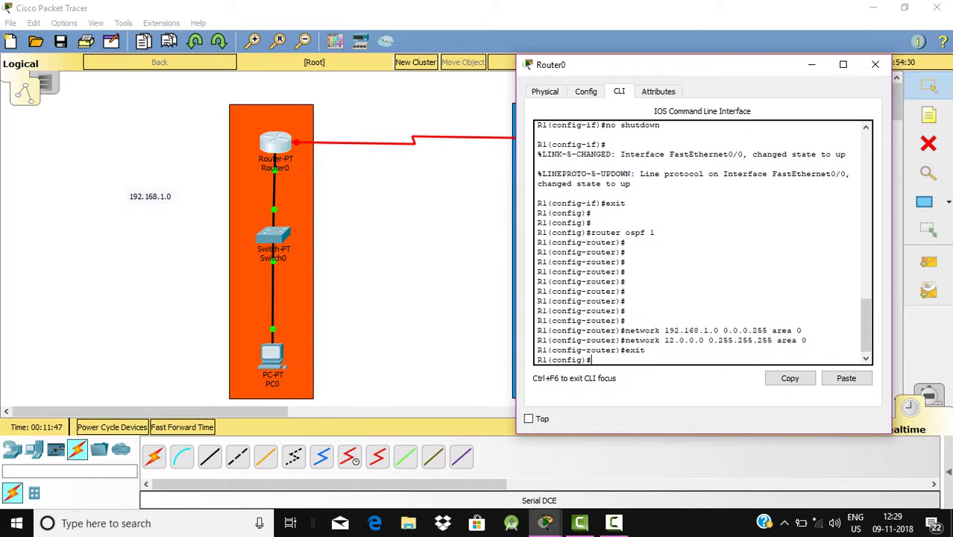
{"action": "key", "text": "Return"}
{"action": "key", "text": "Return"}
{"action": "key", "text": "Return"}
{"action": "key", "text": "Return"}
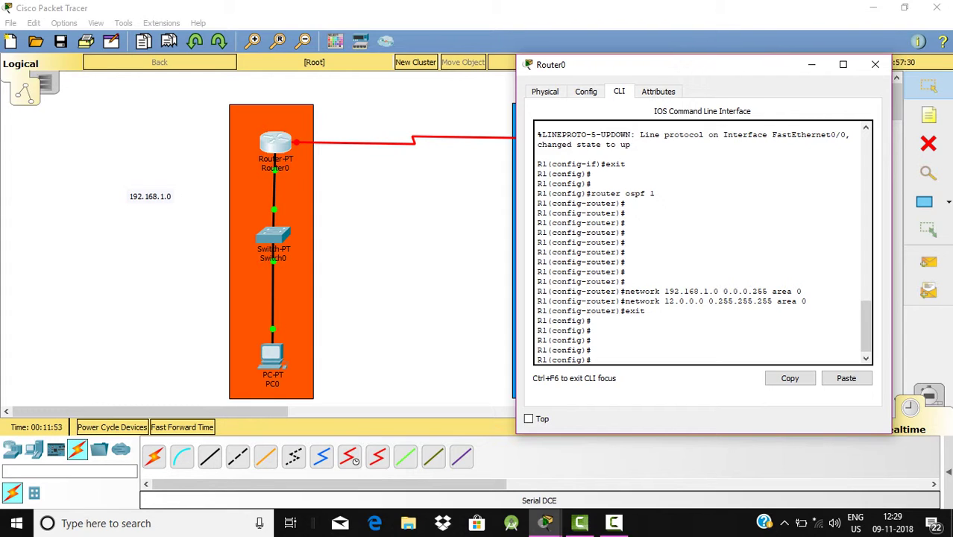
Enter configuration of interface serial 2/0 on R1.
{"action": "type", "text": "int"}
{"action": "key", "text": "Tab"}
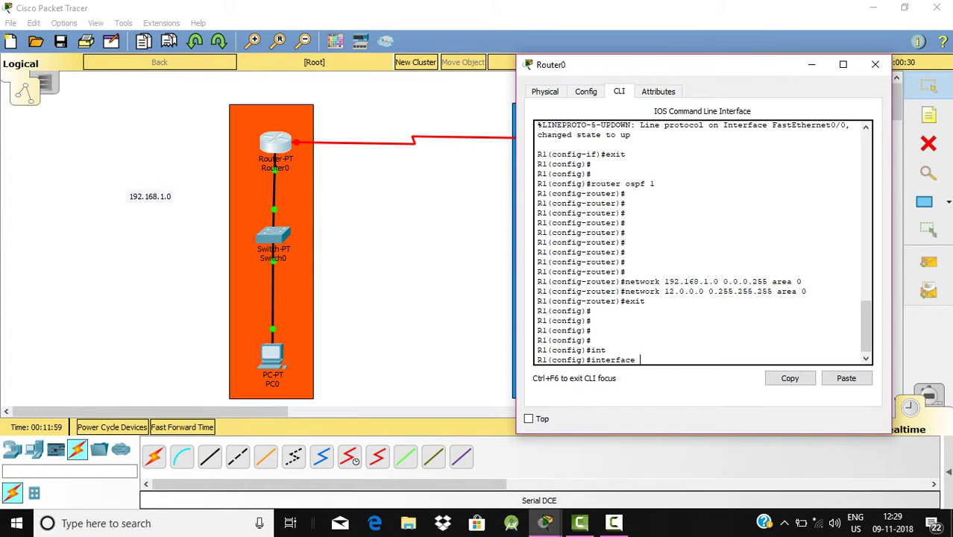
{"action": "type", "text": "se"}
{"action": "key", "text": "Tab"}
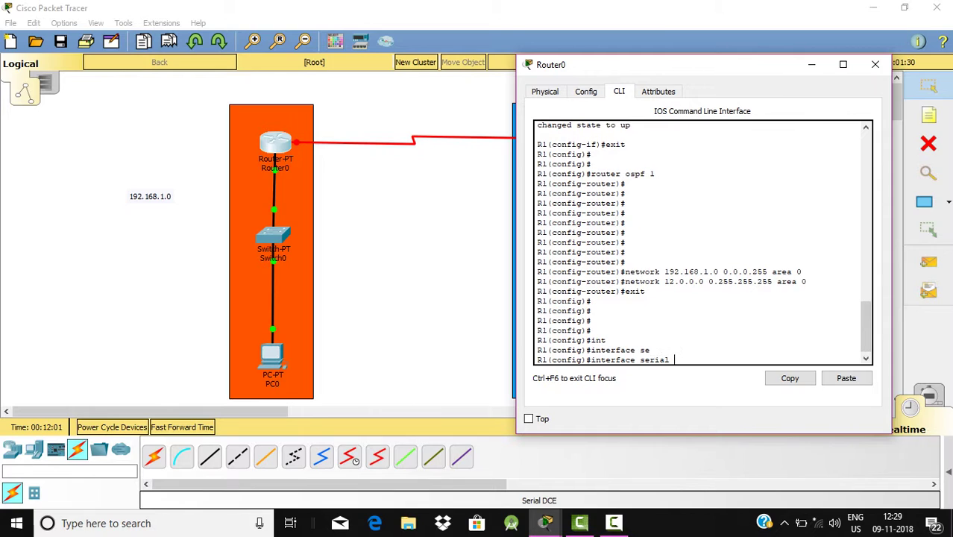
{"action": "type", "text": "2/0"}
{"action": "key", "text": "Return"}
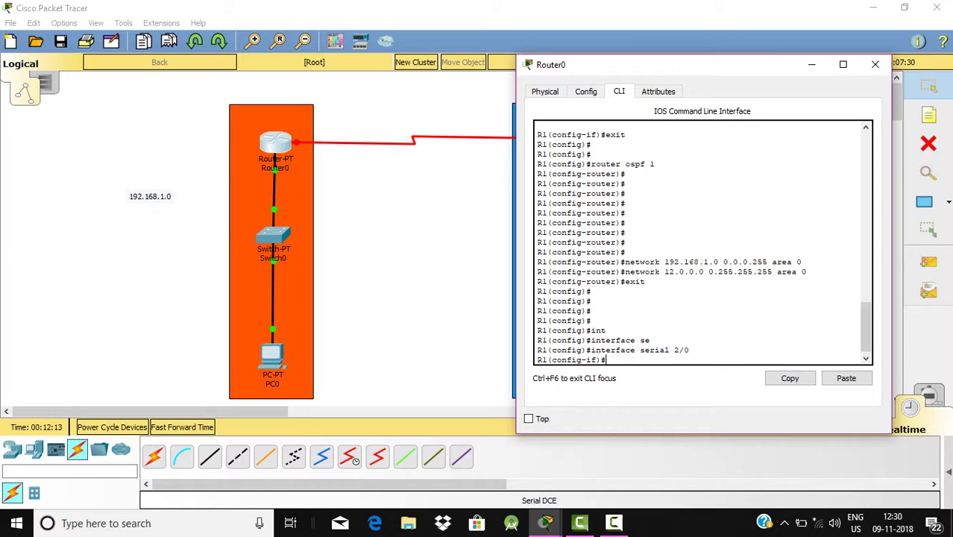
Place a note reading 12.0.0.0 above the serial link between the two routers and return to R1's command line.
{"action": "left_click", "coordinate": [812, 64]}
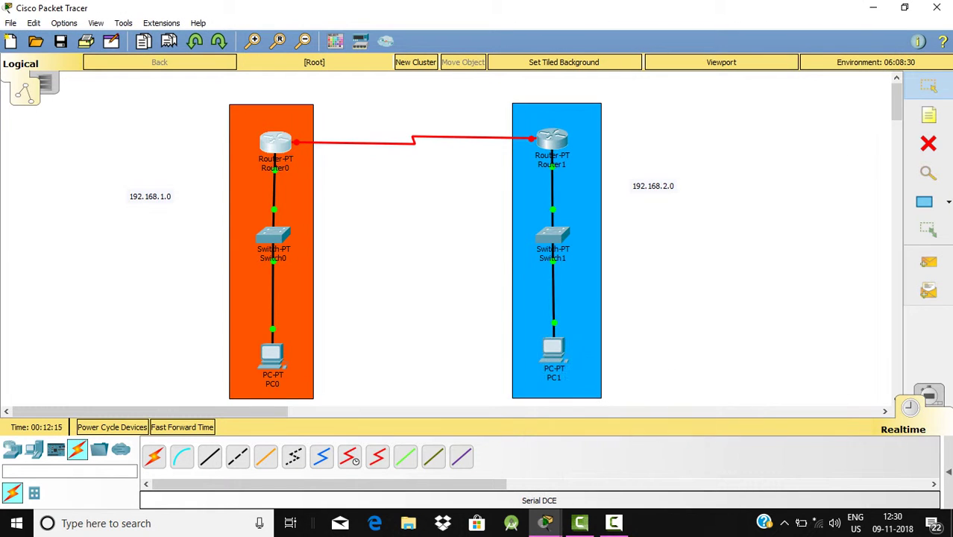
{"action": "key", "text": "n"}
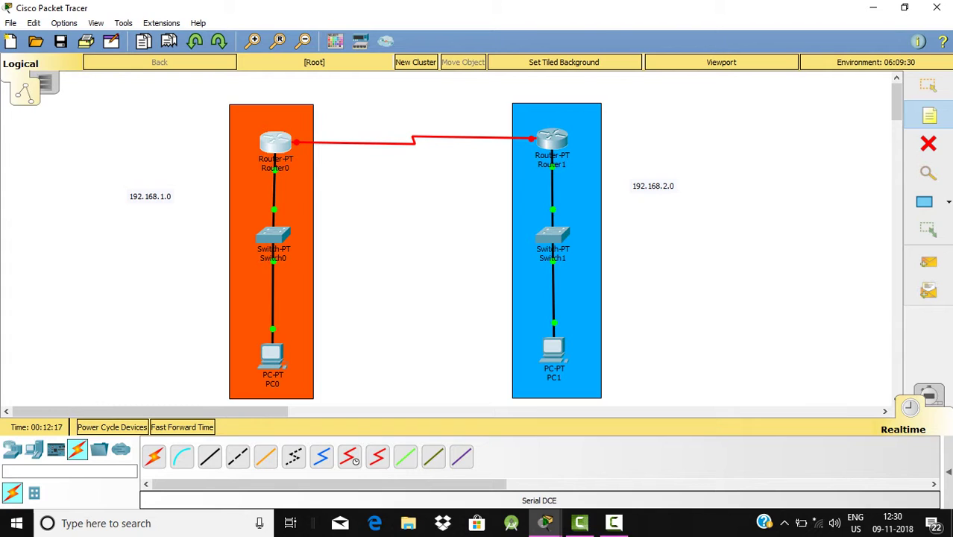
{"action": "left_click", "coordinate": [373, 110]}
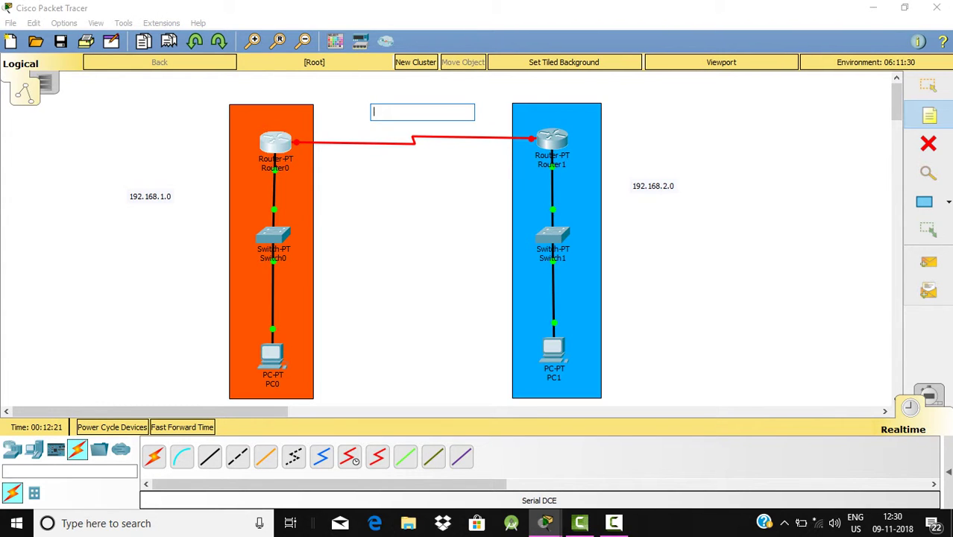
{"action": "type", "text": "12.0.0.0"}
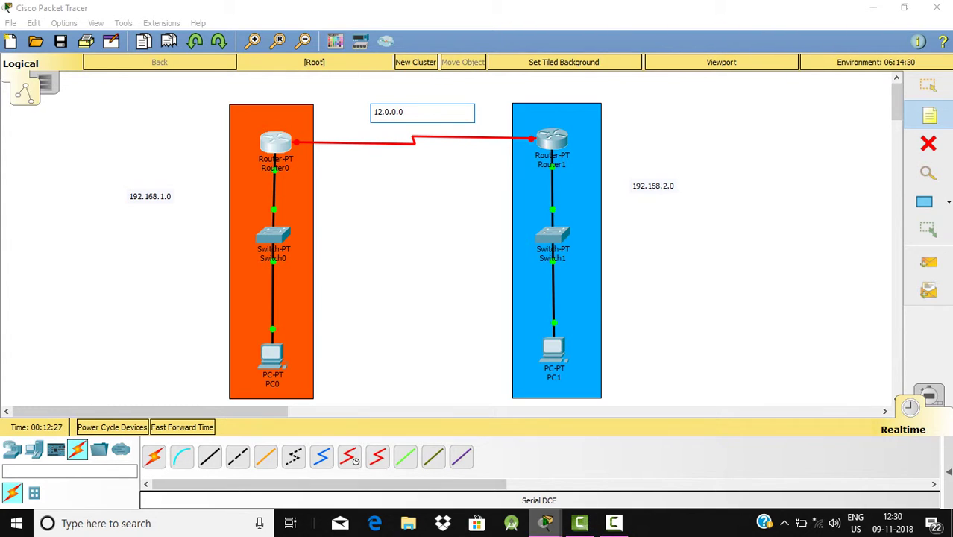
{"action": "mouse_move", "coordinate": [545, 523]}
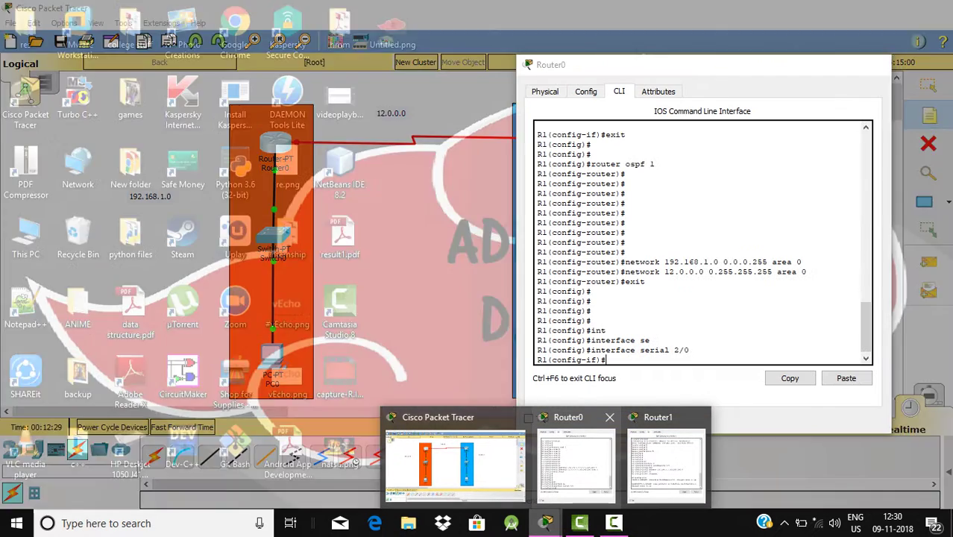
{"action": "left_click", "coordinate": [575, 462]}
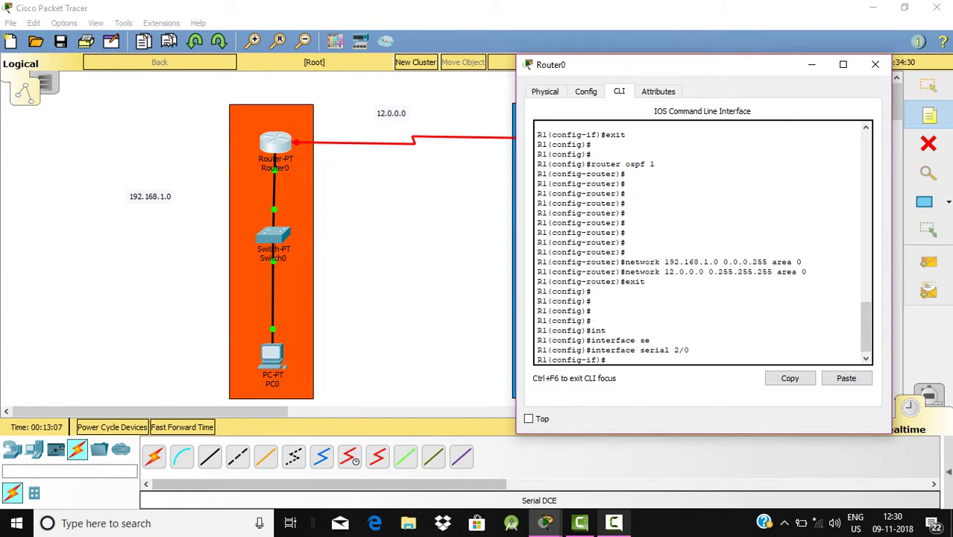
{"action": "mouse_move", "coordinate": [614, 523]}
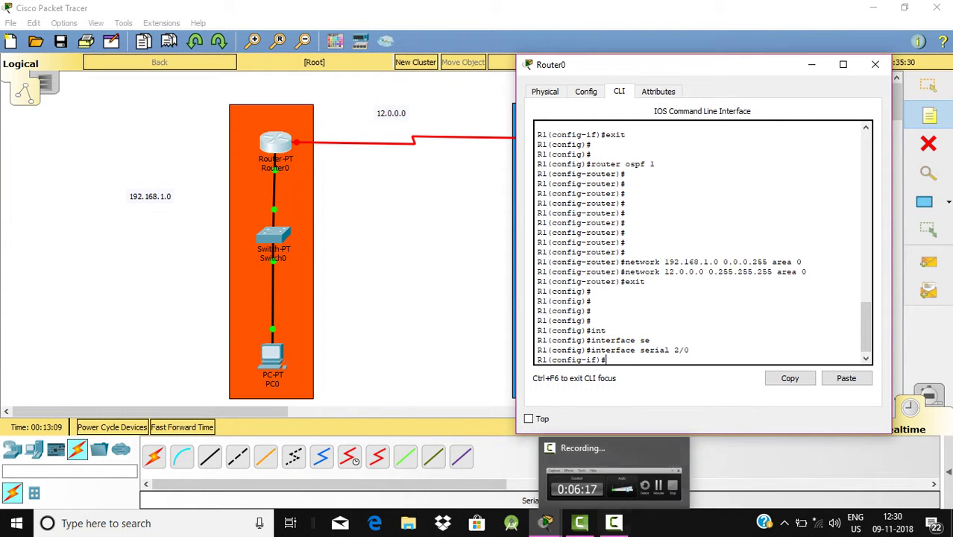
{"action": "left_click", "coordinate": [613, 523]}
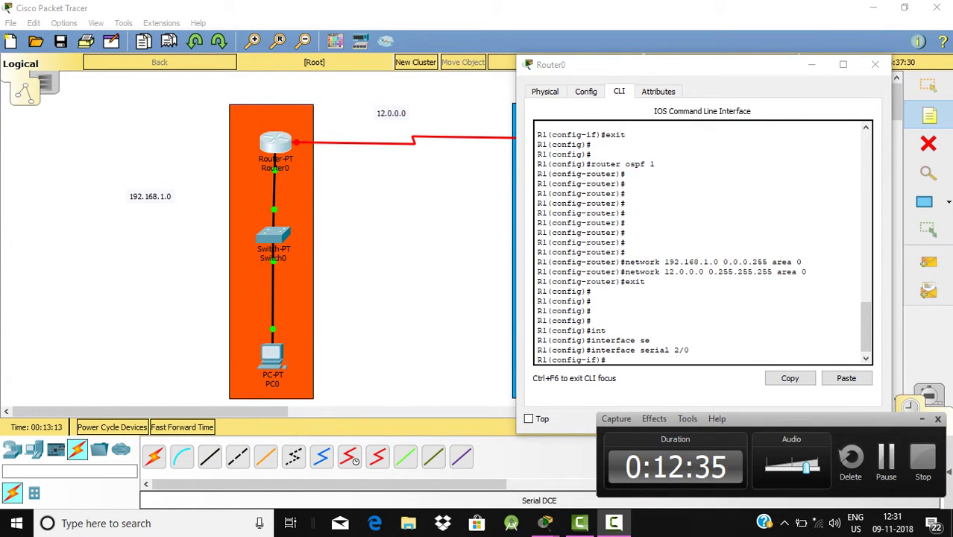
{"action": "left_click", "coordinate": [886, 459]}
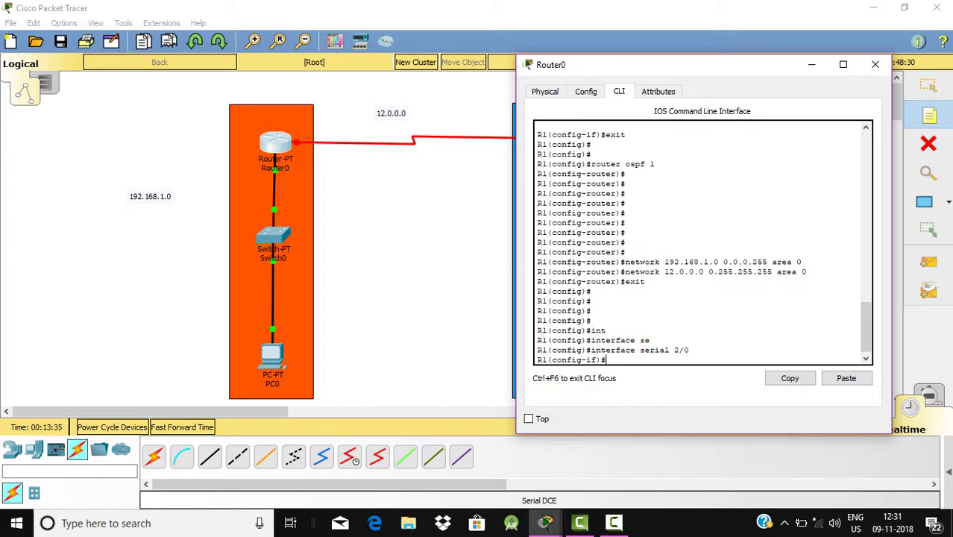
Try to assign IP address 12.0.0.3 with mask 0.0.0.255 to R1's serial 2/0 interface.
{"action": "type", "text": "ip add"}
{"action": "key", "text": "Tab"}
{"action": "type", "text": "12.0.0"}
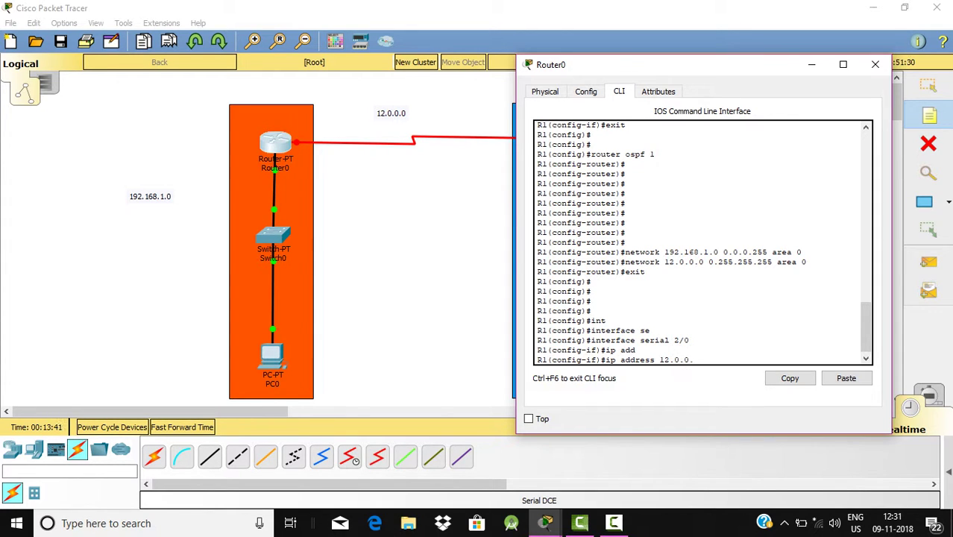
{"action": "type", "text": ".3 0.0.0.255"}
{"action": "key", "text": "Return"}
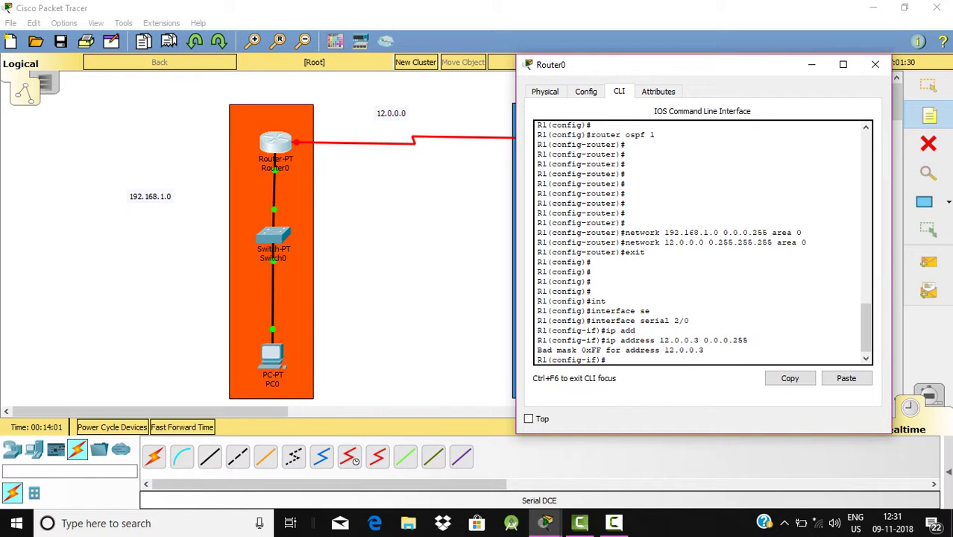
Assign IP address 12.0.0.3 with subnet mask 255.0.0.0 to R1's serial 2/0 interface by correcting the previous command.
{"action": "key", "text": "Up"}
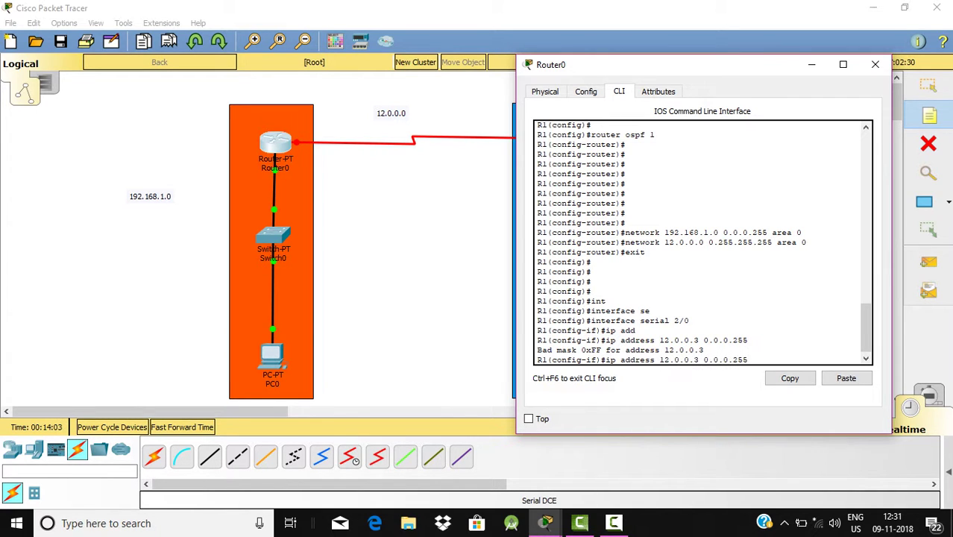
{"action": "key", "text": "BackSpace"}
{"action": "key", "text": "BackSpace"}
{"action": "key", "text": "BackSpace"}
{"action": "key", "text": "BackSpace"}
{"action": "key", "text": "BackSpace"}
{"action": "key", "text": "BackSpace"}
{"action": "key", "text": "BackSpace"}
{"action": "key", "text": "BackSpace"}
{"action": "key", "text": "BackSpace"}
{"action": "type", "text": "255.0.0.0"}
{"action": "key", "text": "Return"}
{"action": "key", "text": "Return"}
{"action": "key", "text": "Return"}
{"action": "key", "text": "Return"}
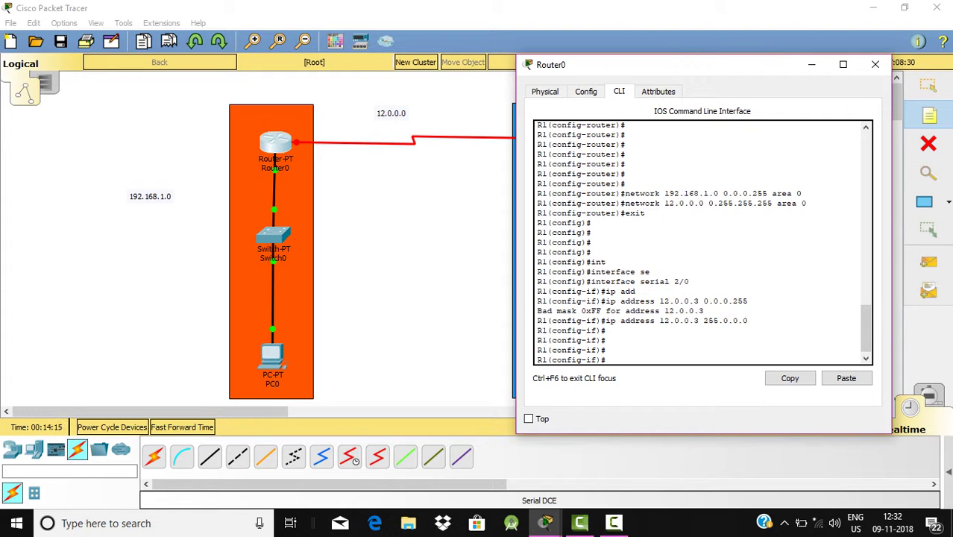
Enable R1's serial 2/0 interface with no shutdown.
{"action": "type", "text": "no shut"}
{"action": "key", "text": "Tab"}
{"action": "key", "text": "Return"}
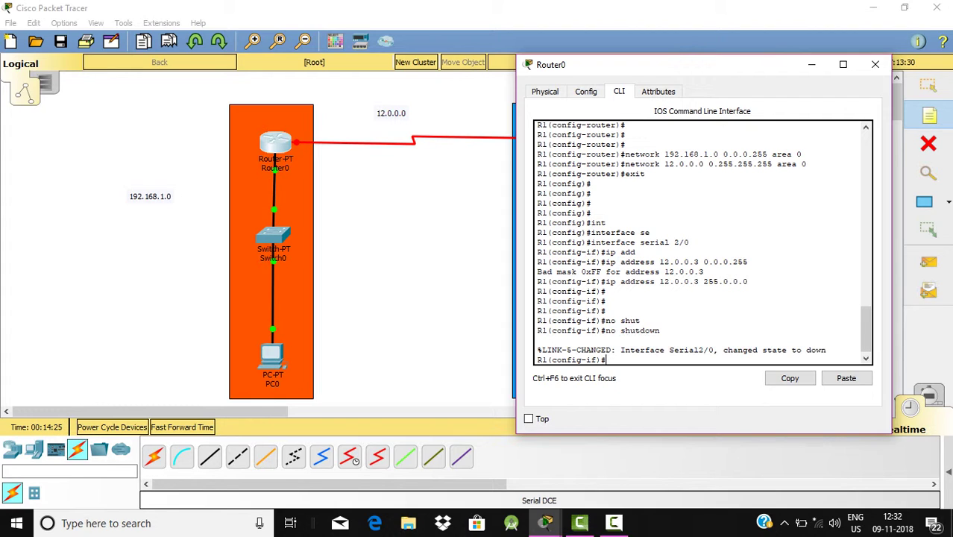
{"action": "left_click_drag", "start_coordinate": [722, 350], "coordinate": [826, 350]}
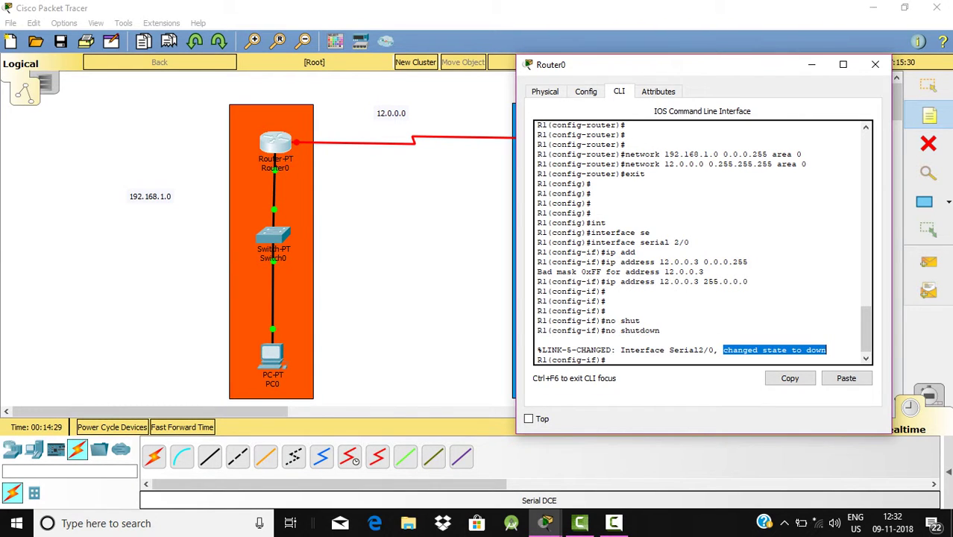
Exit interface and global configuration modes on R1 and close the Router0 window.
{"action": "type", "text": "exit"}
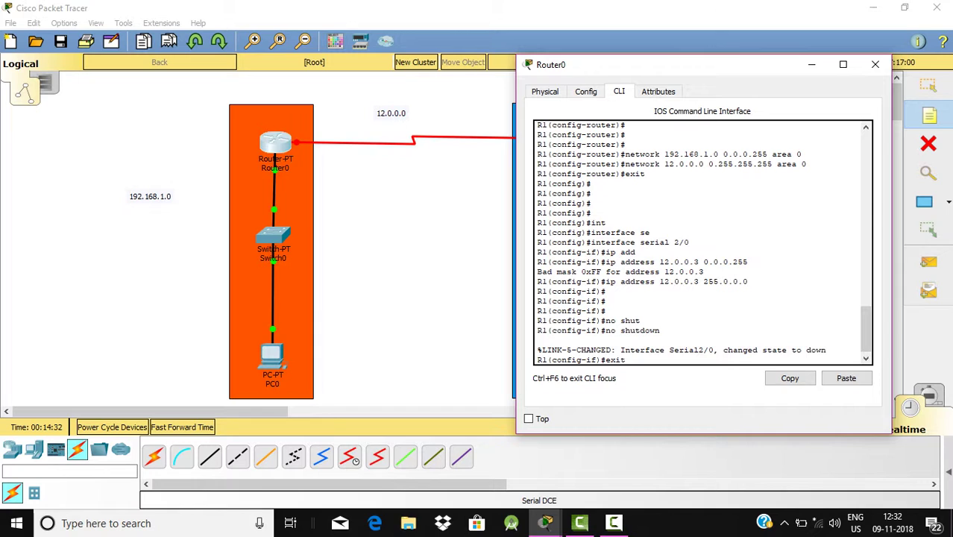
{"action": "key", "text": "Return"}
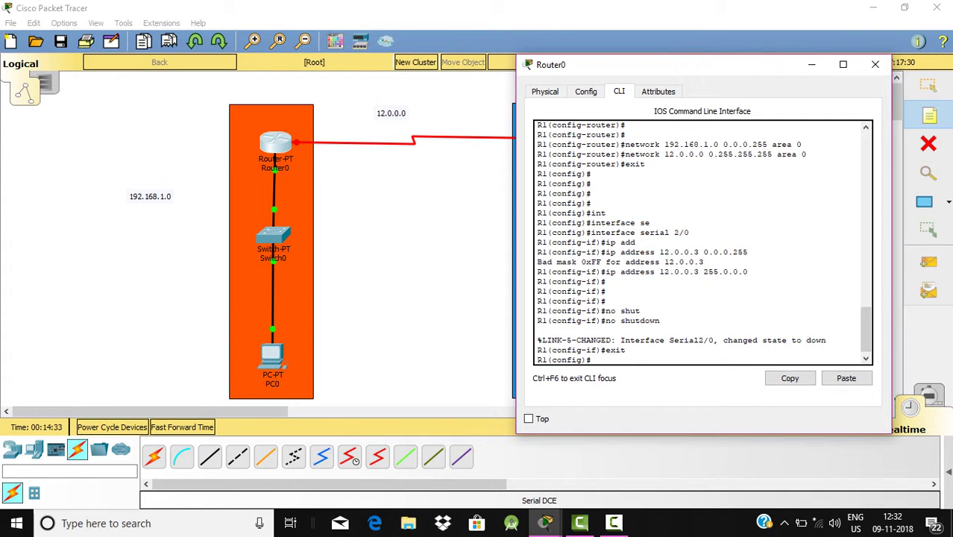
{"action": "type", "text": "exit"}
{"action": "key", "text": "Return"}
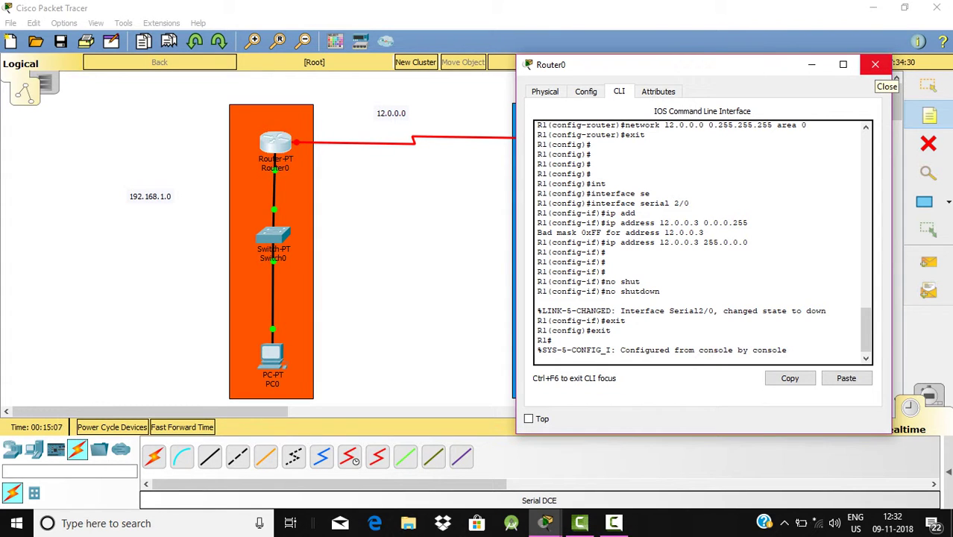
{"action": "left_click", "coordinate": [875, 65]}
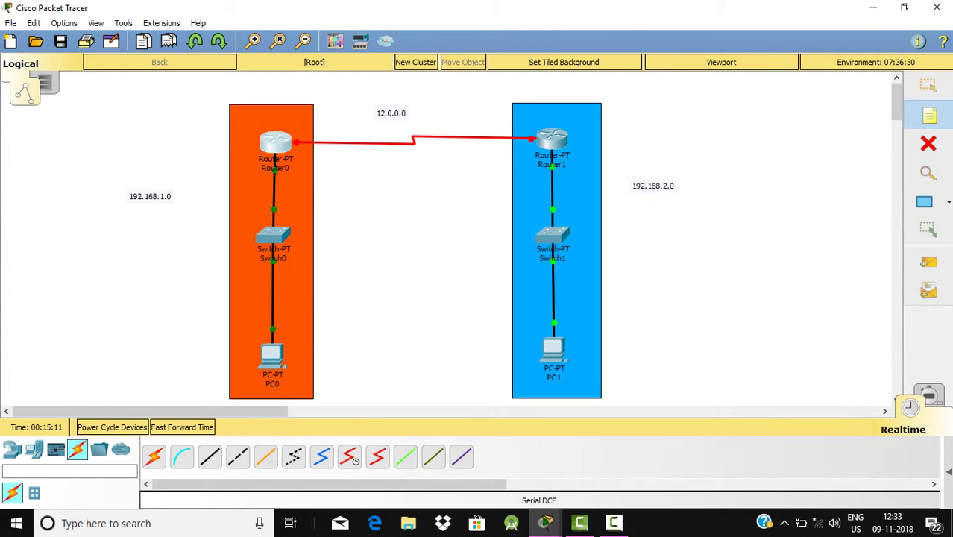
Open Router1's command line and exit the FastEthernet 0/0 interface mode to R2's global configuration mode.
{"action": "left_click", "coordinate": [929, 86]}
{"action": "left_click", "coordinate": [552, 140]}
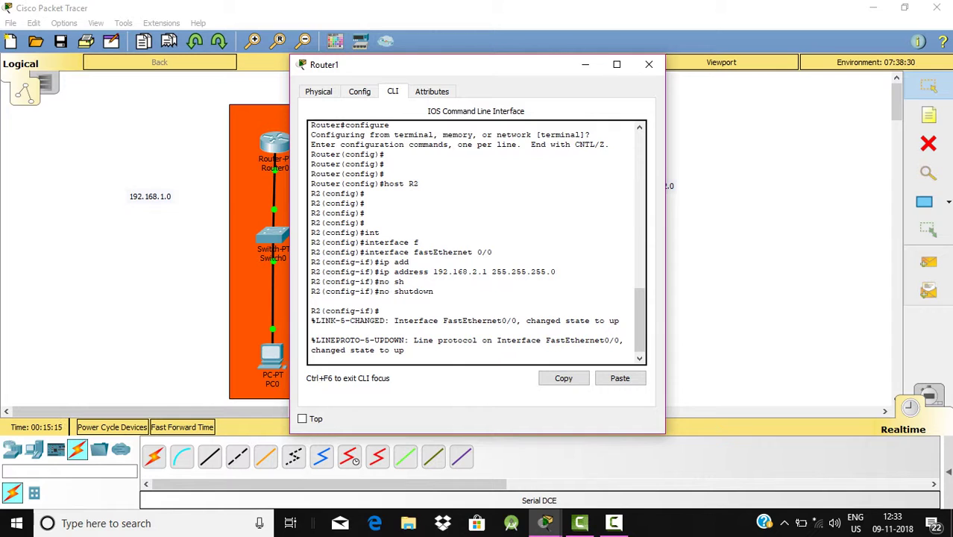
{"action": "key", "text": "Return"}
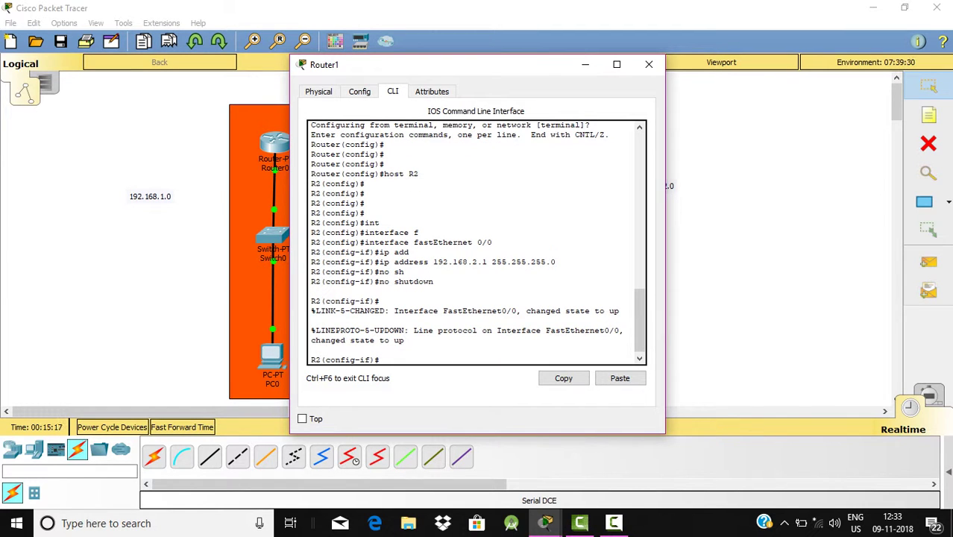
{"action": "type", "text": "exit"}
{"action": "key", "text": "Return"}
{"action": "key", "text": "Return"}
{"action": "key", "text": "Return"}
{"action": "key", "text": "Return"}
{"action": "key", "text": "Return"}
{"action": "key", "text": "Return"}
{"action": "key", "text": "Return"}
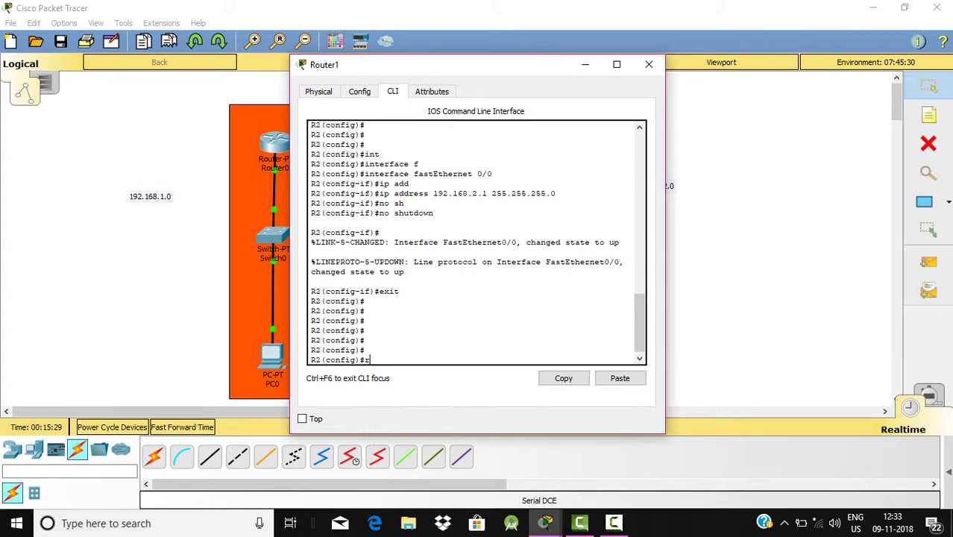
Start OSPF routing on R2 with process ID 2.
{"action": "type", "text": "outer ospf 2"}
{"action": "key", "text": "Return"}
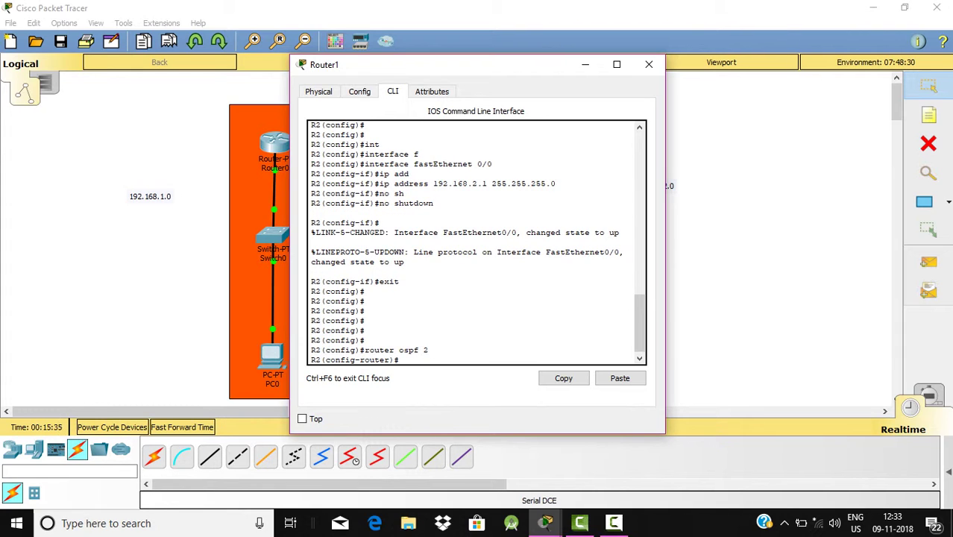
{"action": "key", "text": "Return"}
{"action": "key", "text": "Return"}
{"action": "key", "text": "Return"}
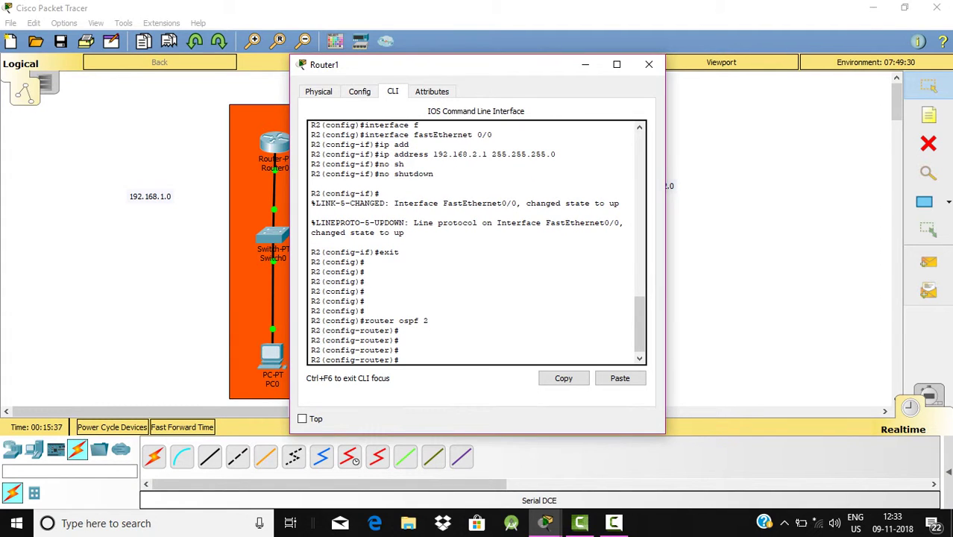
Advertise network 192.168.2.0 with wildcard mask 0.0.0.255 in area 0 in R2's OSPF process.
{"action": "type", "text": "network 192.168.2.0"}
{"action": "type", "text": "0."}
{"action": "type", "text": "0.0.0."}
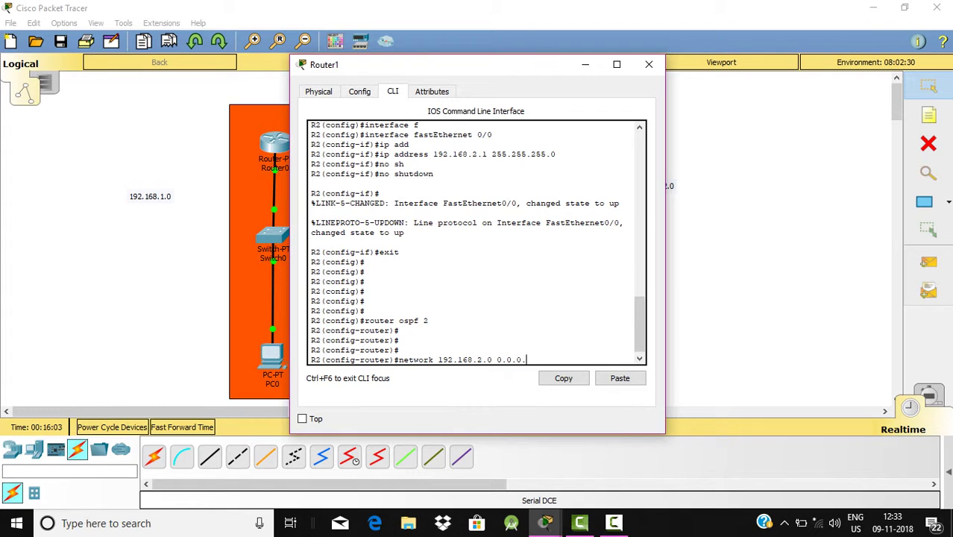
{"action": "type", "text": "255 area 0"}
{"action": "key", "text": "Return"}
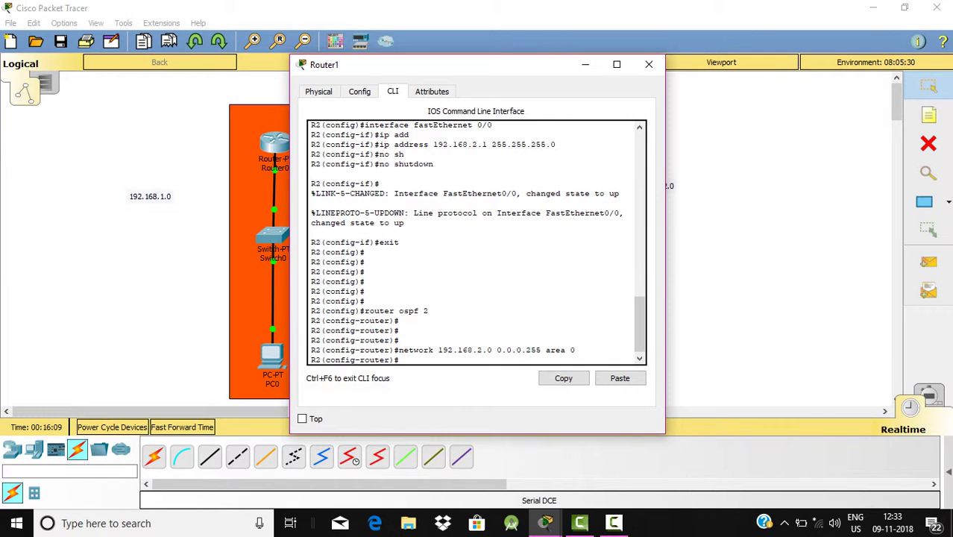
Advertise network 12.0.0.0 with wildcard mask 0.255.255.255 in area 0 in R2's OSPF process.
{"action": "type", "text": "network 12.0.0.0 0."}
{"action": "type", "text": "255.255.255"}
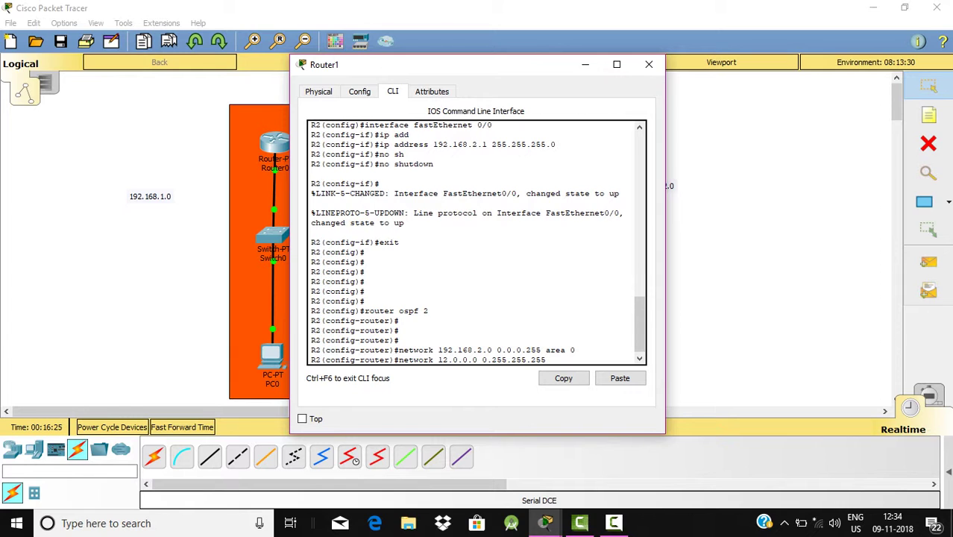
{"action": "type", "text": " area 0"}
{"action": "key", "text": "Return"}
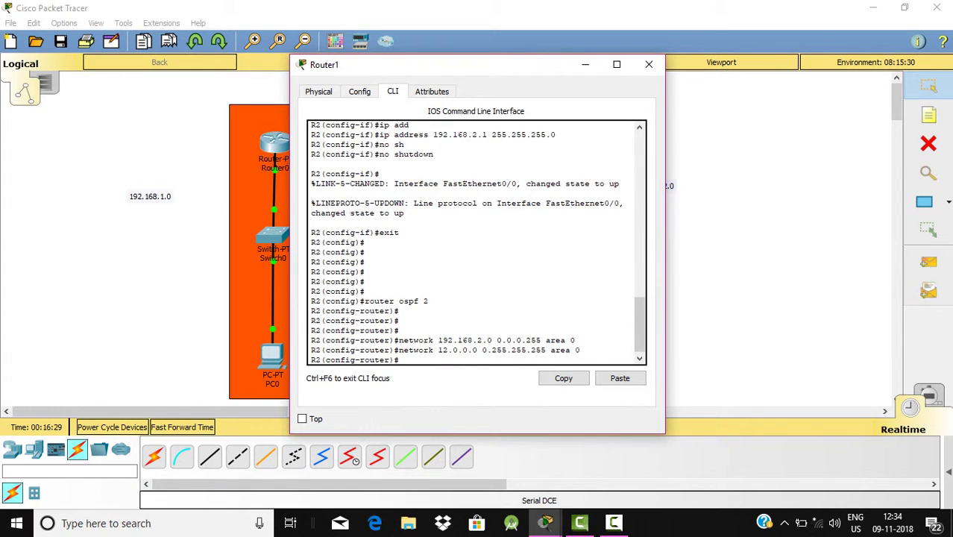
Exit R2's OSPF configuration mode and move the Router1 window aside to uncover the topology.
{"action": "type", "text": "exit"}
{"action": "key", "text": "Return"}
{"action": "key", "text": "Return"}
{"action": "key", "text": "Return"}
{"action": "key", "text": "Return"}
{"action": "key", "text": "Return"}
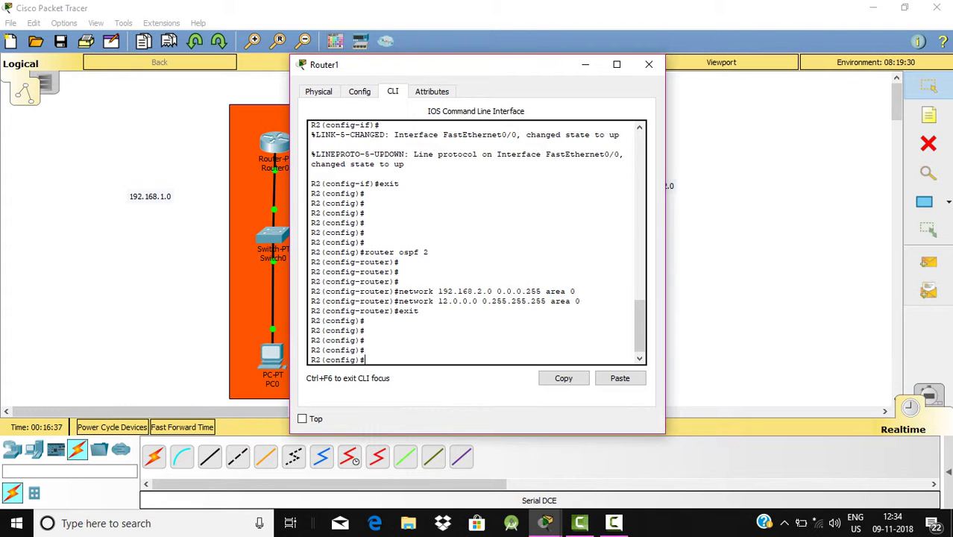
{"action": "left_click_drag", "start_coordinate": [499, 65], "coordinate": [659, 63]}
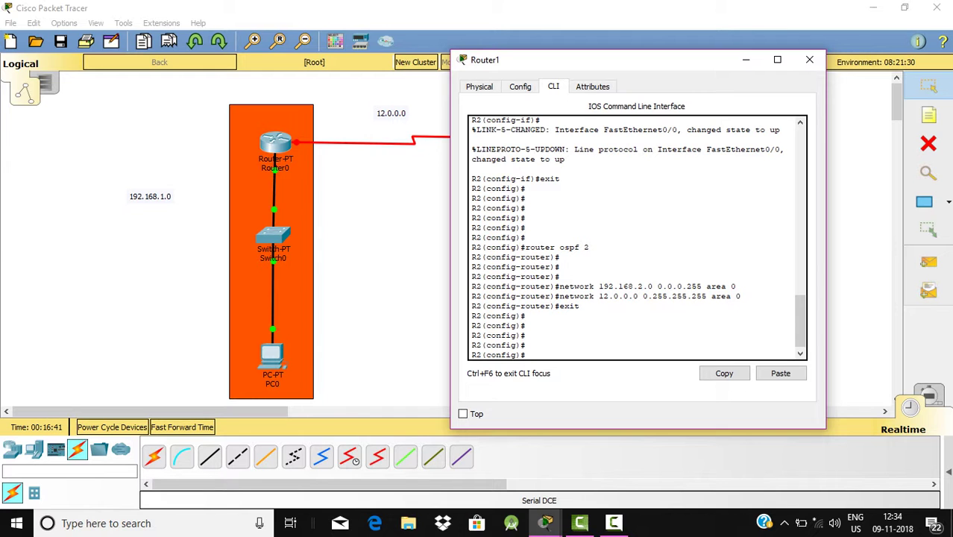
{"action": "left_click_drag", "start_coordinate": [596, 60], "coordinate": [715, 59]}
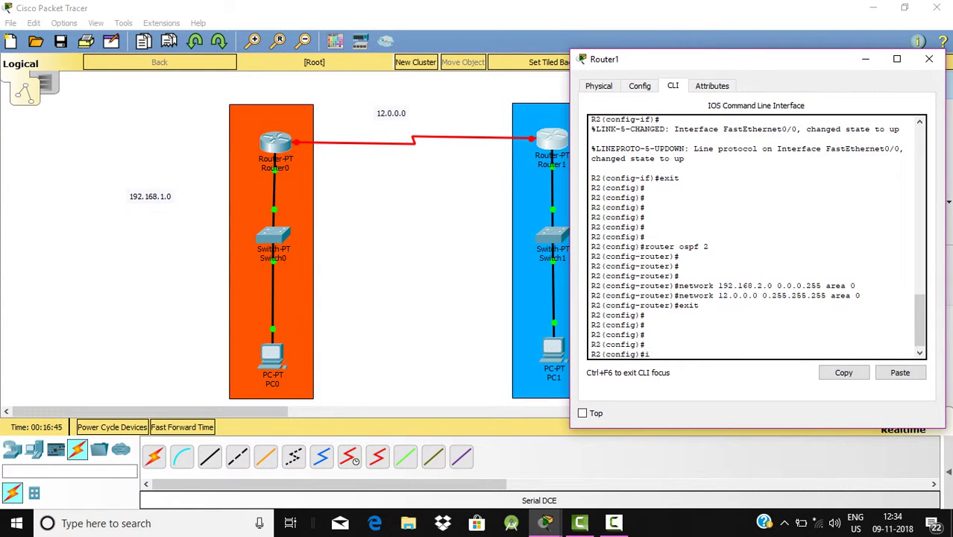
Enter interface configuration mode for serial 2/0 on R2.
{"action": "type", "text": "int"}
{"action": "key", "text": "Tab"}
{"action": "type", "text": "s"}
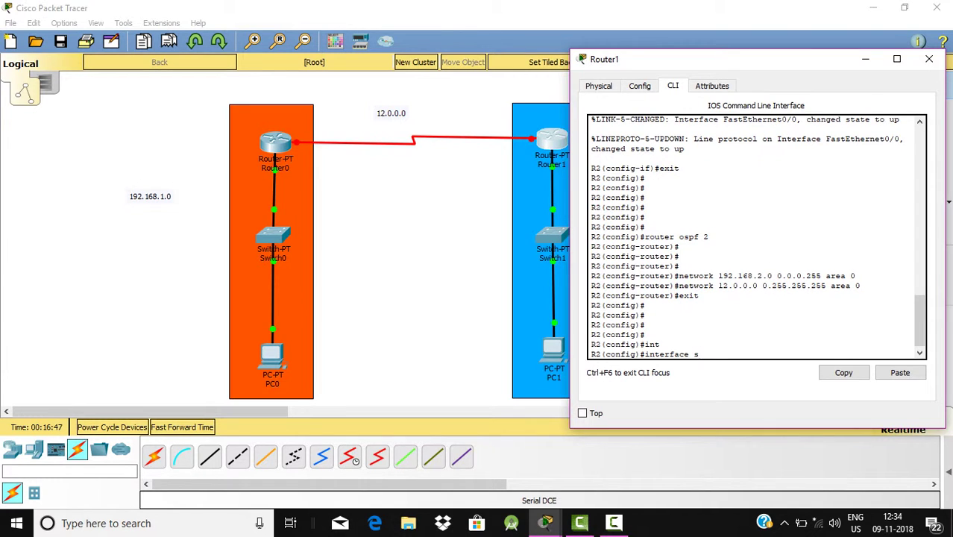
{"action": "key", "text": "Tab"}
{"action": "type", "text": "2/0"}
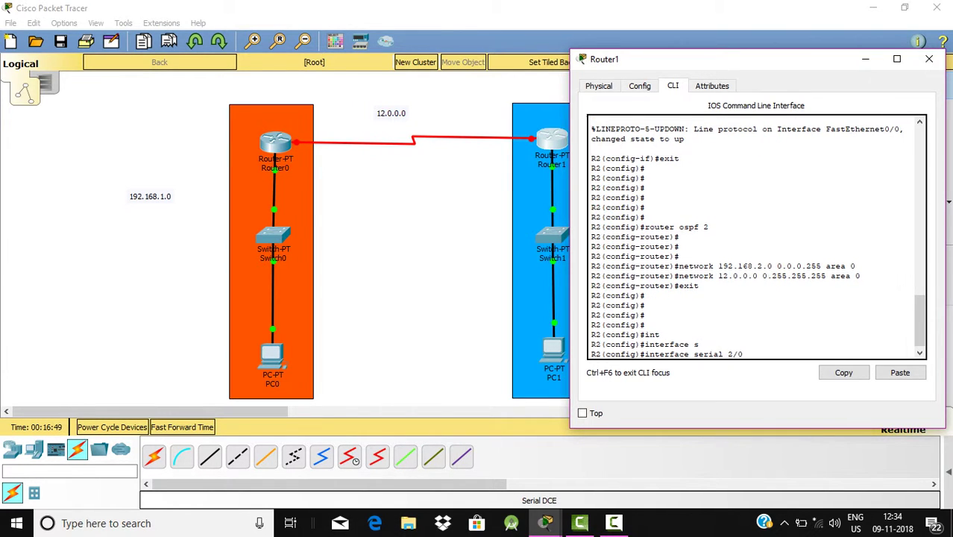
{"action": "key", "text": "Return"}
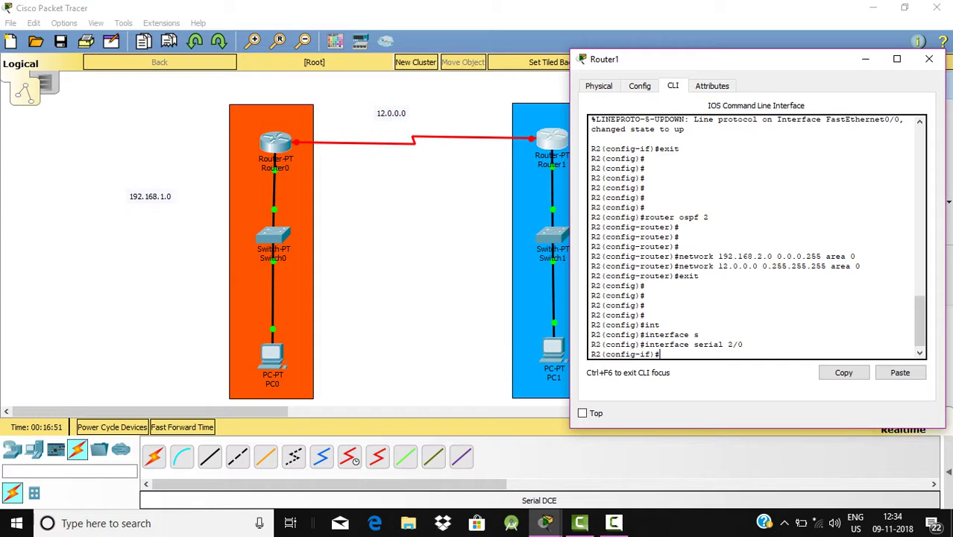
Assign IP address 12.0.0.4 with subnet mask 255.0.0.0 to R2's serial 2/0 interface.
{"action": "type", "text": "ip add"}
{"action": "key", "text": "Tab"}
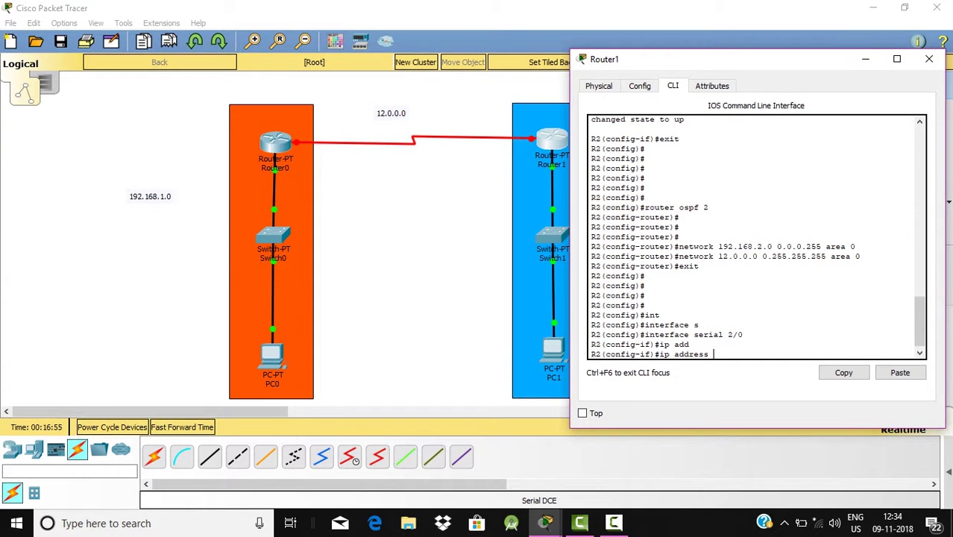
{"action": "type", "text": "192.168"}
{"action": "key", "text": "BackSpace"}
{"action": "key", "text": "BackSpace"}
{"action": "key", "text": "BackSpace"}
{"action": "type", "text": "2.0.0.4 255.0.0.0"}
{"action": "key", "text": "Return"}
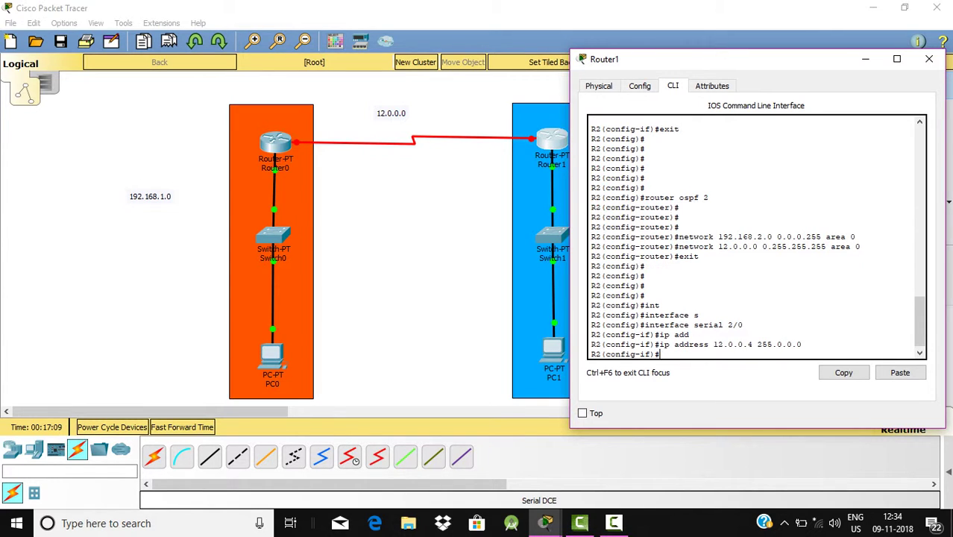
Enable R2's serial 2/0 interface with no shutdown and minimize the Router1 window.
{"action": "type", "text": "no s"}
{"action": "key", "text": "Tab"}
{"action": "type", "text": "h"}
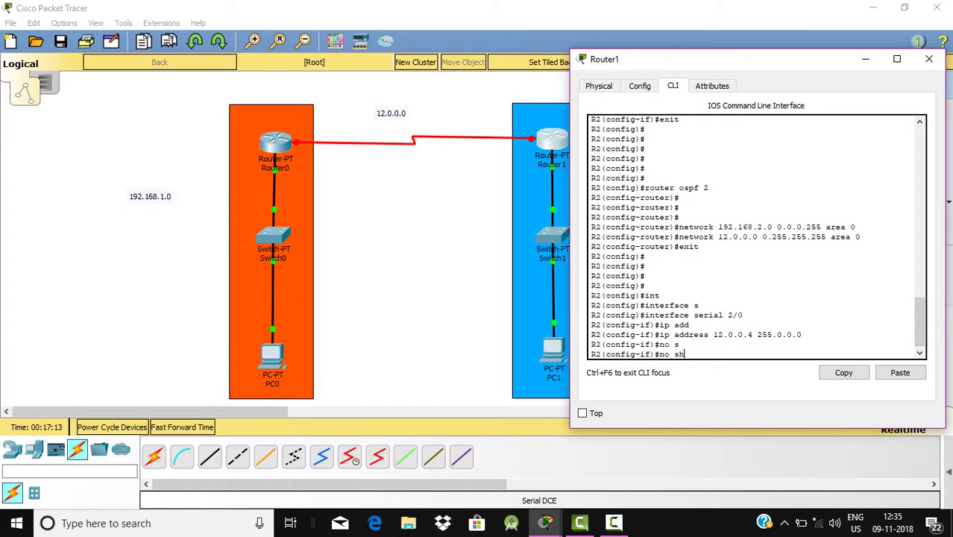
{"action": "key", "text": "Tab"}
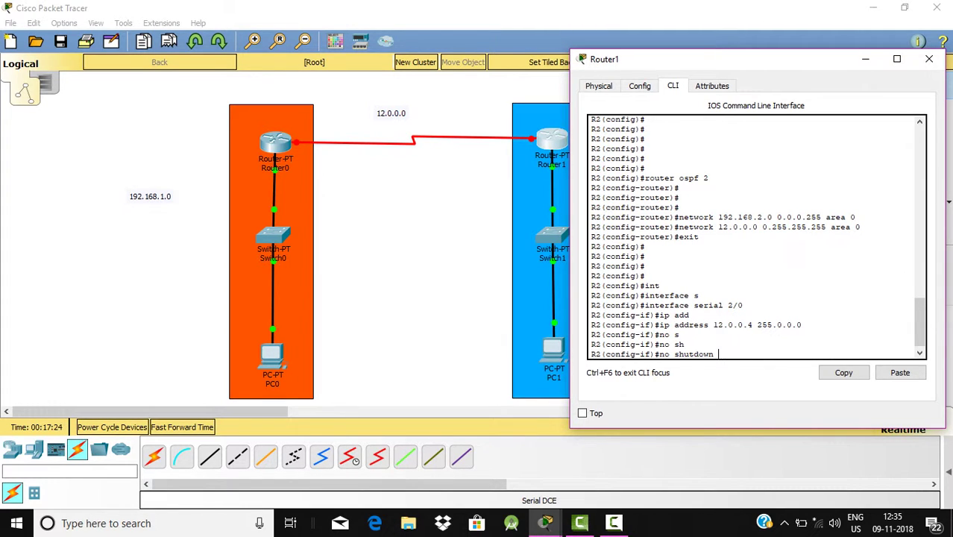
{"action": "key", "text": "Return"}
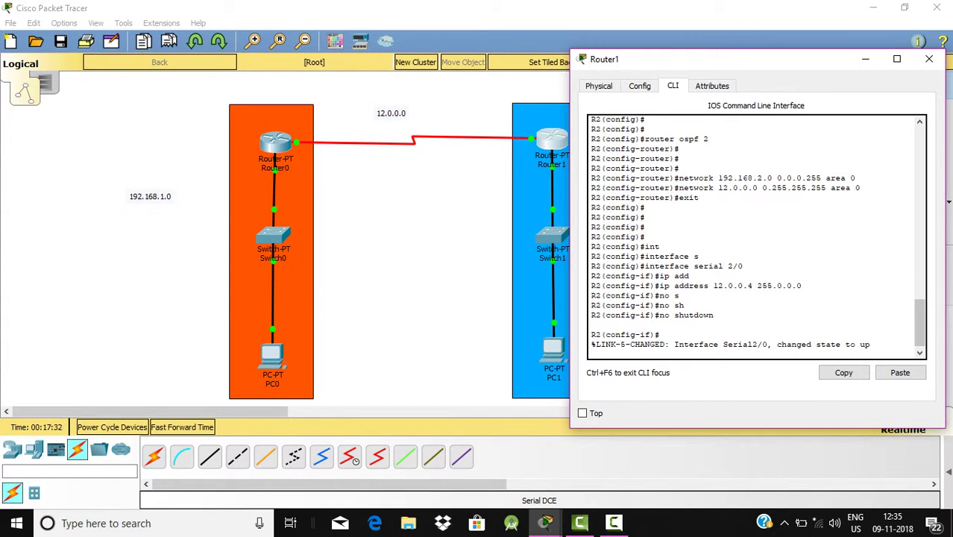
{"action": "left_click_drag", "start_coordinate": [771, 345], "coordinate": [869, 344]}
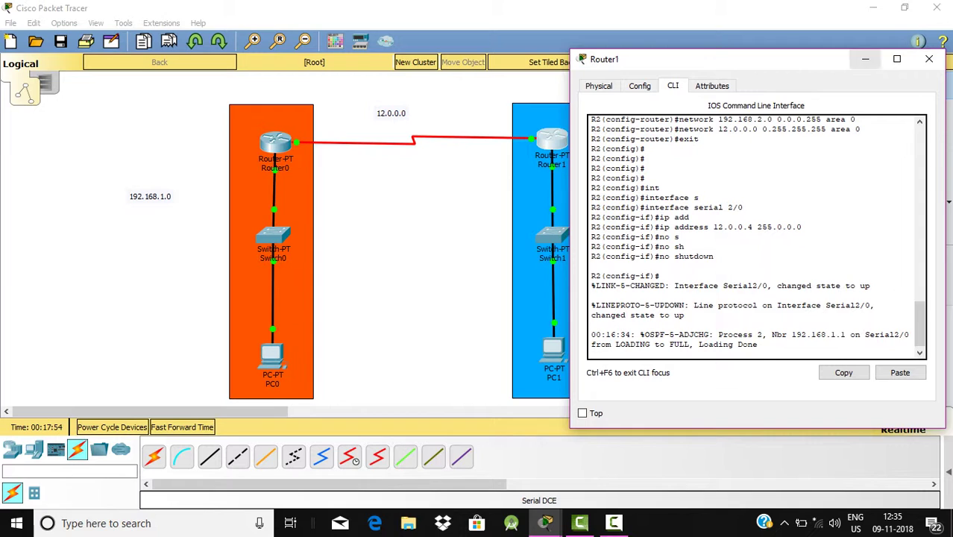
{"action": "left_click", "coordinate": [865, 59]}
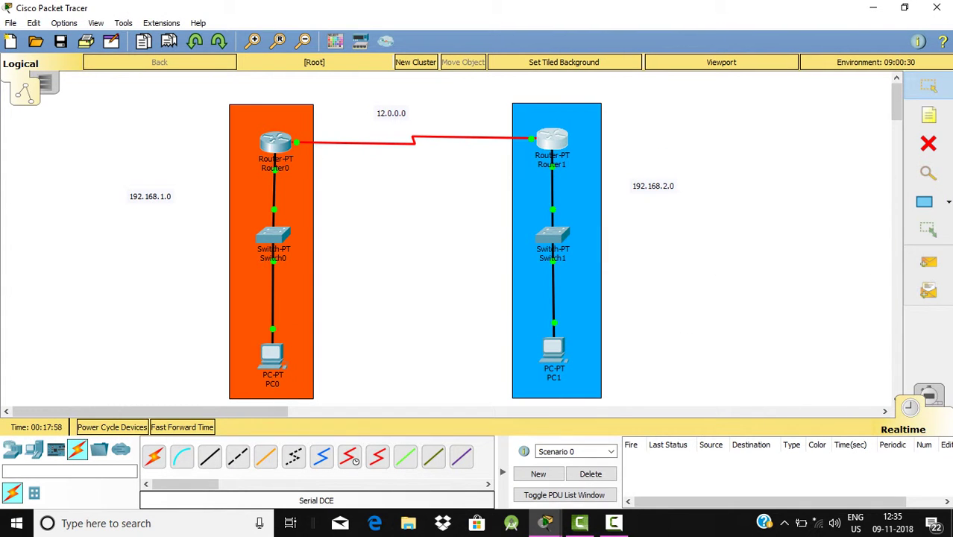
{"action": "left_click", "coordinate": [928, 262]}
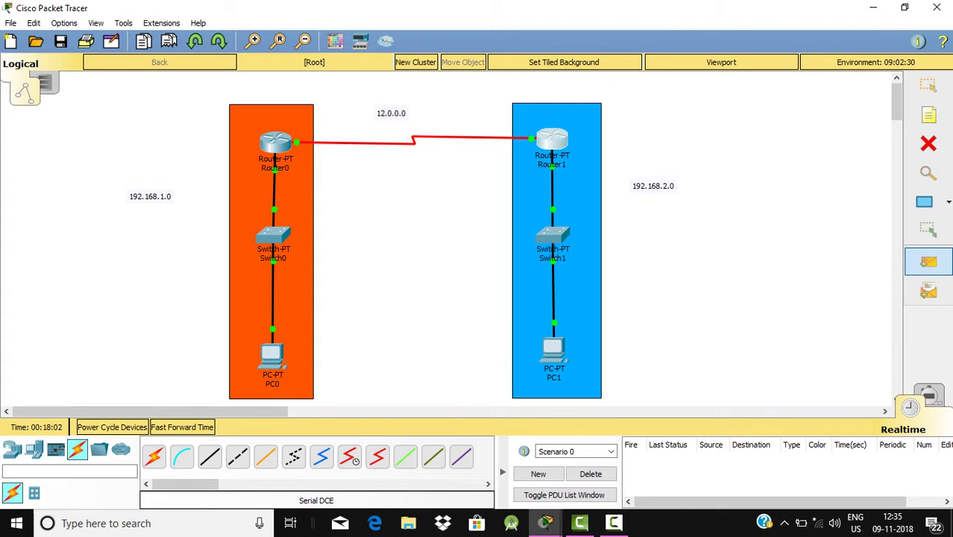
{"action": "left_click", "coordinate": [929, 143]}
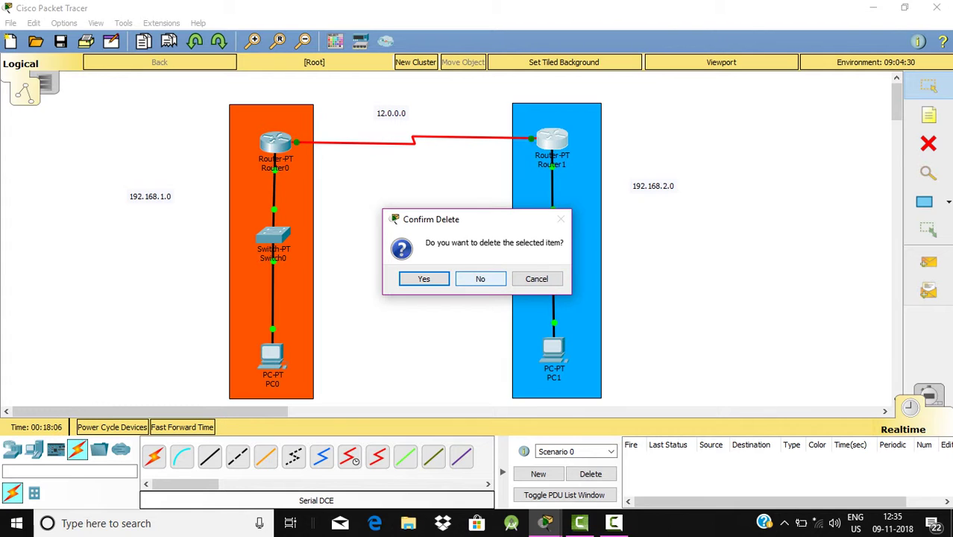
{"action": "left_click", "coordinate": [480, 278]}
{"action": "left_click", "coordinate": [929, 86]}
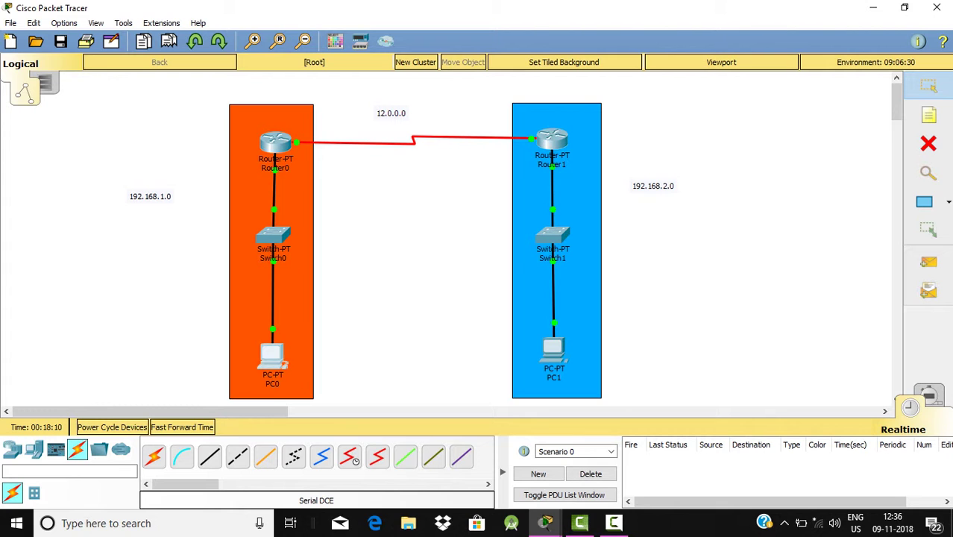
Open PC0's IP configuration and set its static IP address to 192.168.1.2.
{"action": "left_click", "coordinate": [273, 356]}
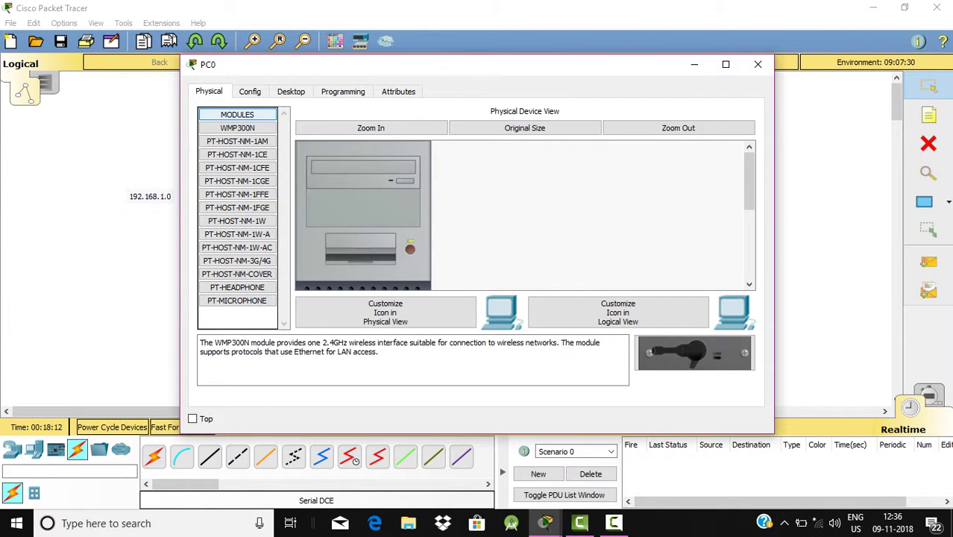
{"action": "left_click", "coordinate": [291, 91]}
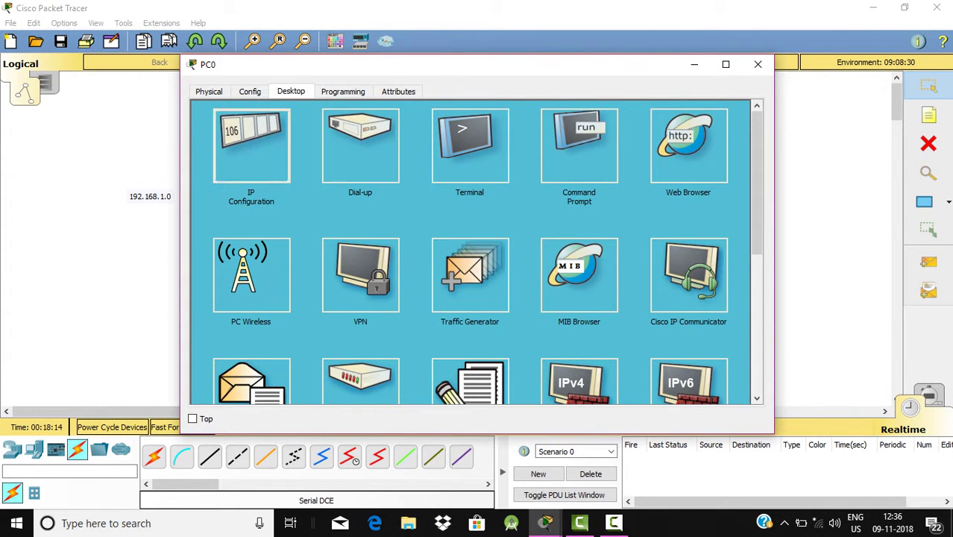
{"action": "left_click", "coordinate": [251, 146]}
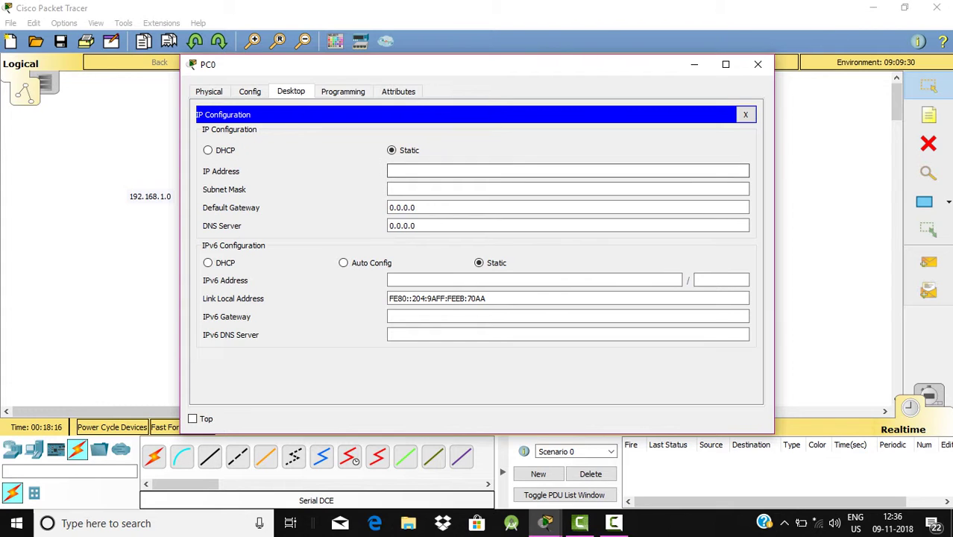
{"action": "left_click", "coordinate": [567, 170]}
{"action": "type", "text": "19"}
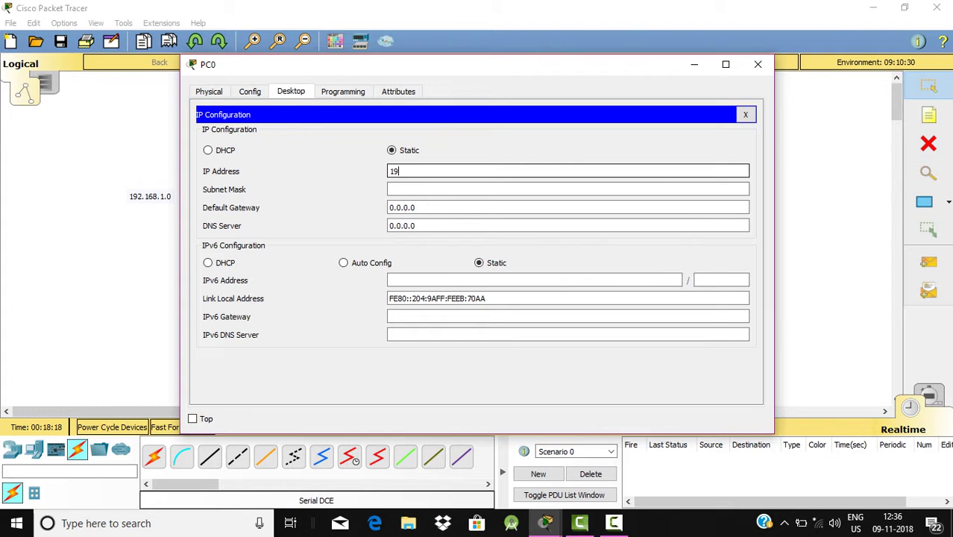
{"action": "type", "text": "2.168.1.2"}
Fill in PC0's subnet mask 255.255.255.0, set its default gateway to 192.168.1.1, and close the PC0 window.
{"action": "left_click", "coordinate": [417, 207]}
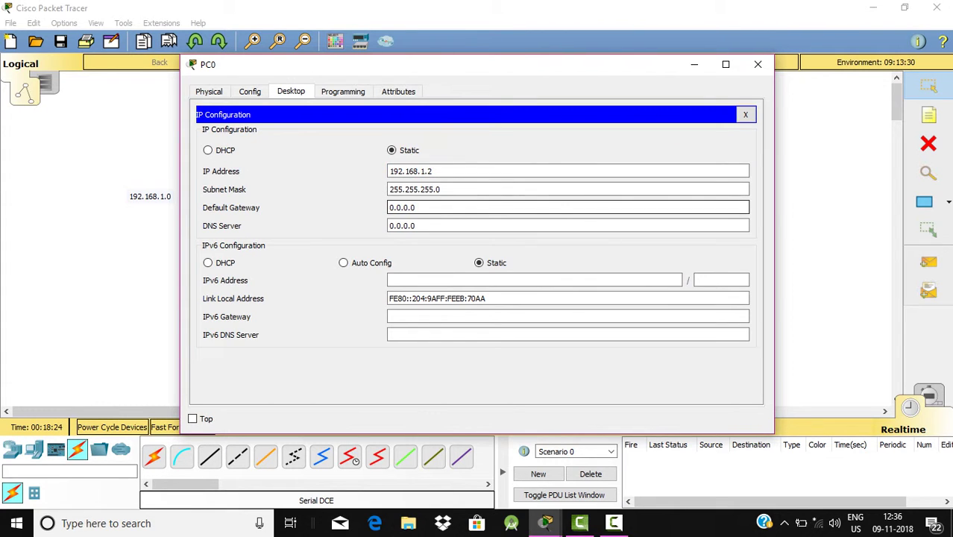
{"action": "key", "text": "ctrl+a"}
{"action": "type", "text": "19"}
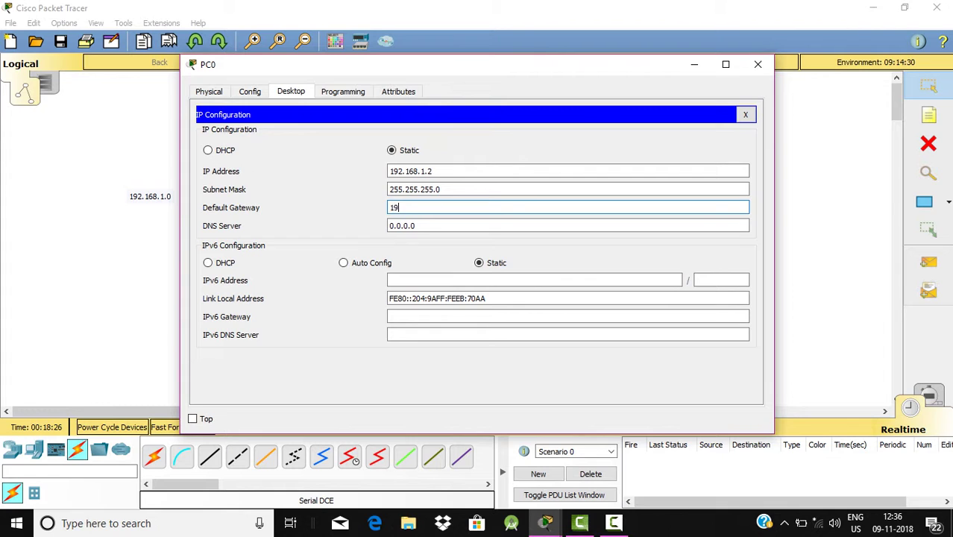
{"action": "type", "text": "2.168.1.1"}
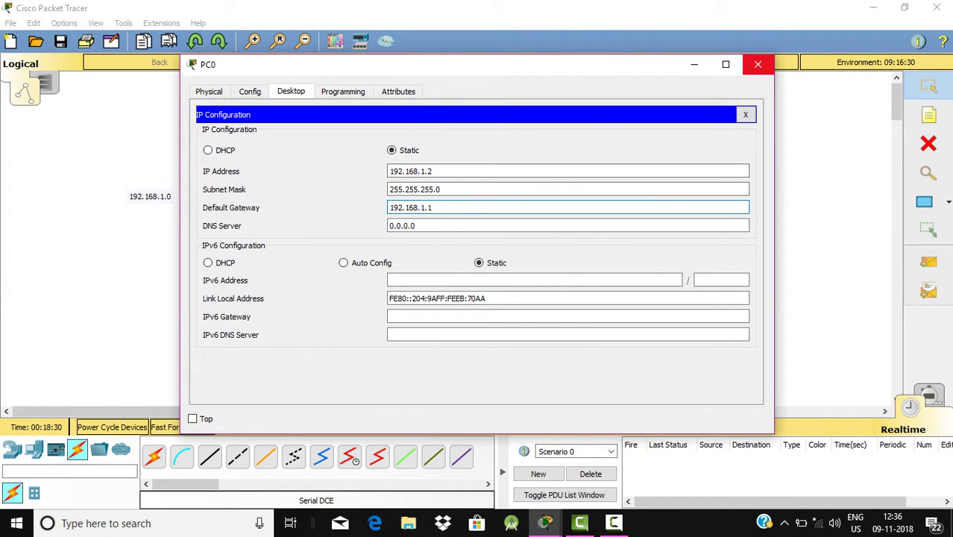
{"action": "left_click", "coordinate": [758, 64]}
Open PC1's IP configuration and set its static IP address to 192.168.2.2.
{"action": "left_click", "coordinate": [553, 351]}
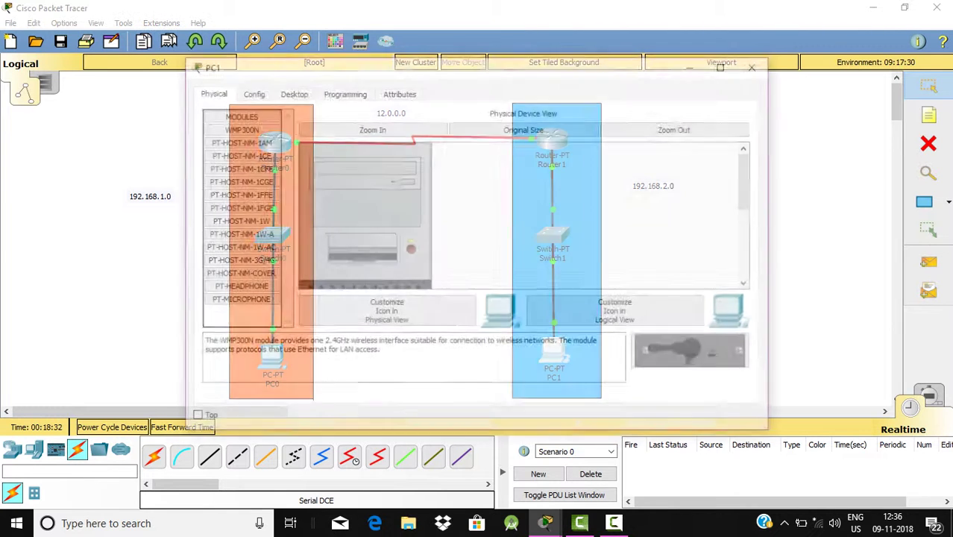
{"action": "left_click", "coordinate": [291, 91]}
{"action": "left_click", "coordinate": [251, 145]}
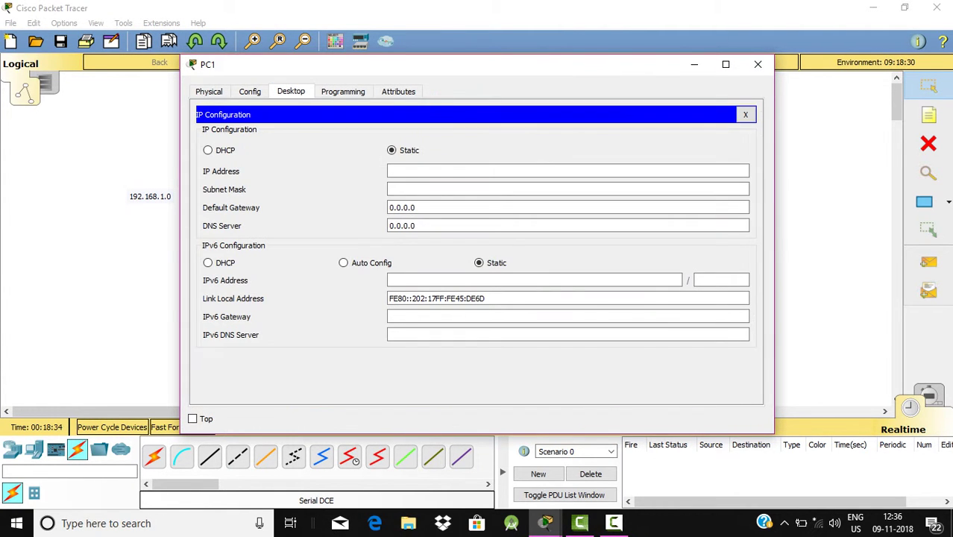
{"action": "left_click", "coordinate": [567, 170]}
{"action": "type", "text": "192.168."}
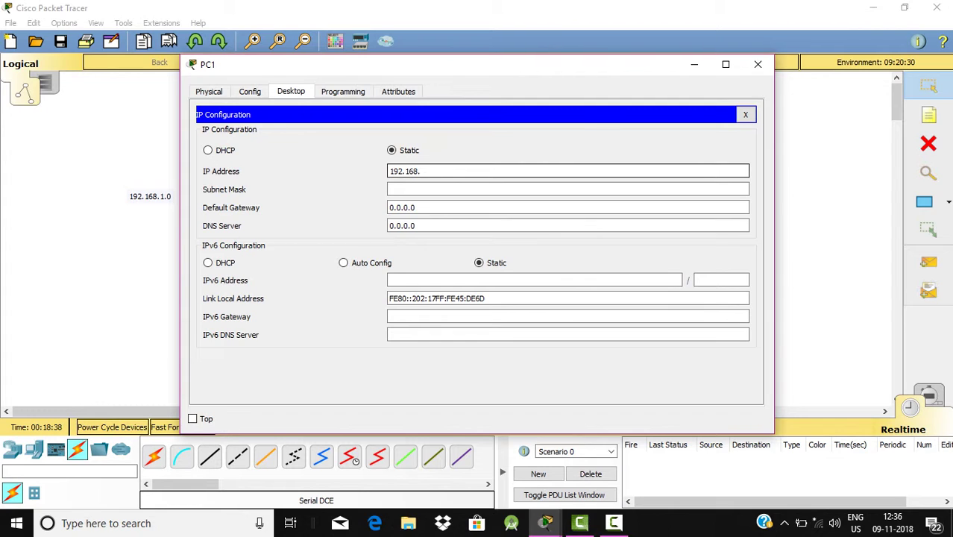
{"action": "type", "text": "2.2"}
Fill in PC1's subnet mask 255.255.255.0, set its default gateway to 192.168.2.1, and close the PC1 window.
{"action": "key", "text": "Tab"}
{"action": "key", "text": "Tab"}
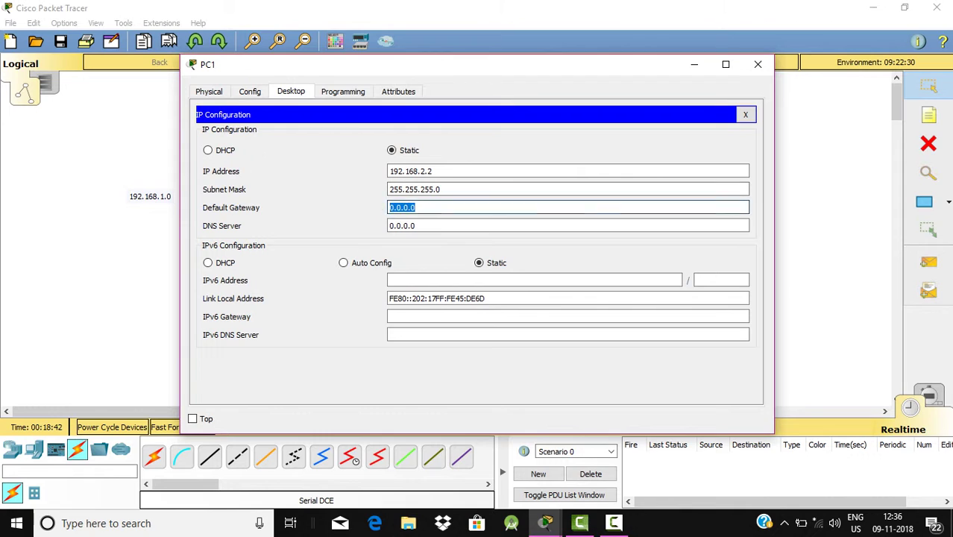
{"action": "type", "text": "192.168"}
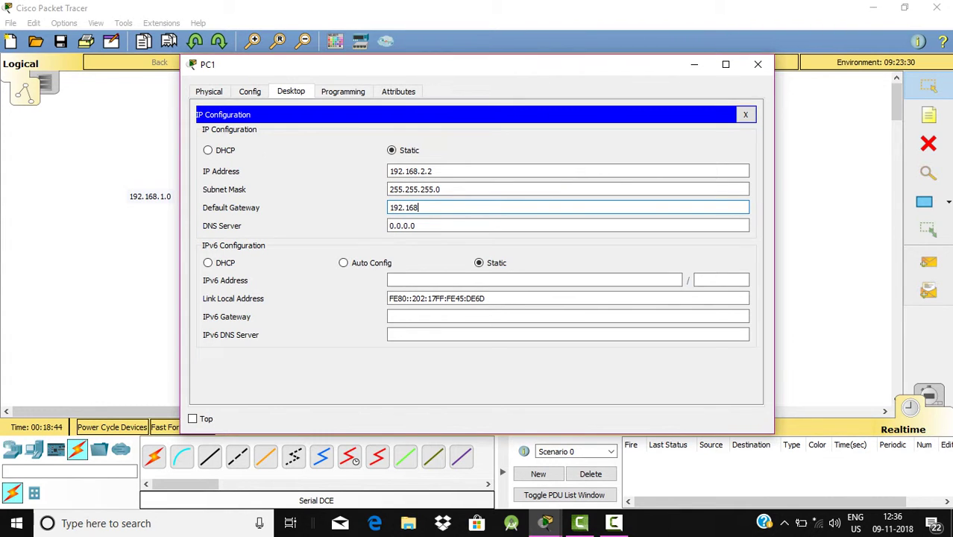
{"action": "type", "text": ".2.1"}
{"action": "left_click", "coordinate": [757, 64]}
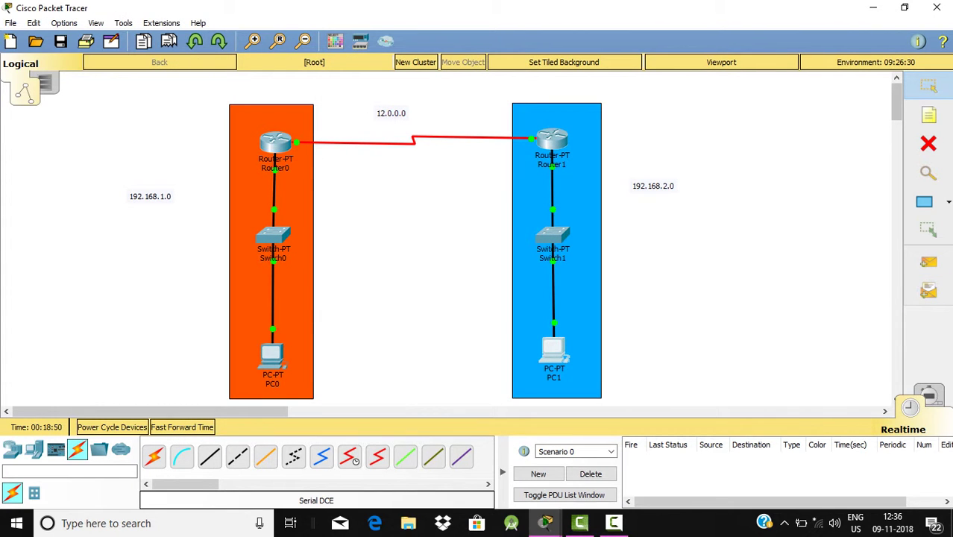
Test connectivity with a simple PDU from PC0 to Router0 and delete the test scenario.
{"action": "left_click", "coordinate": [928, 261]}
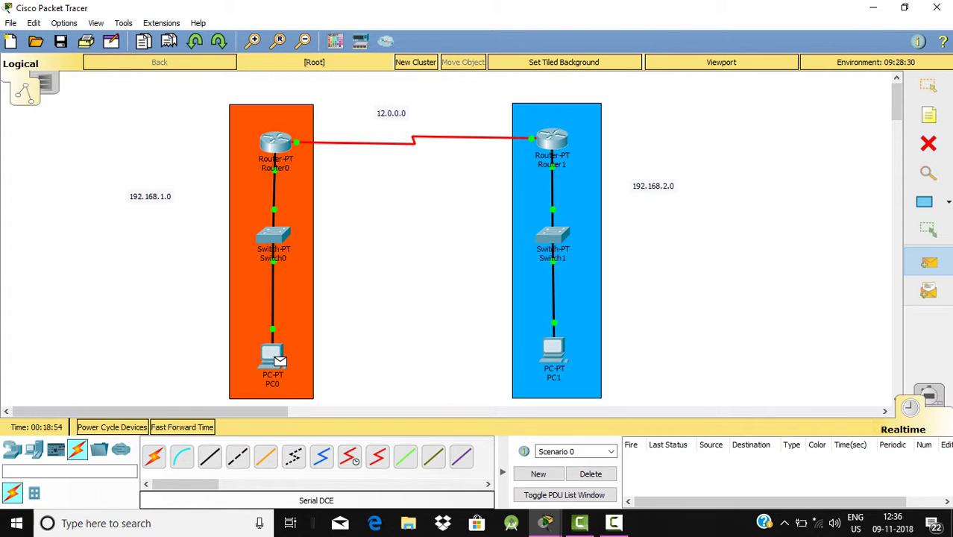
{"action": "left_click", "coordinate": [273, 356]}
{"action": "left_click", "coordinate": [276, 143]}
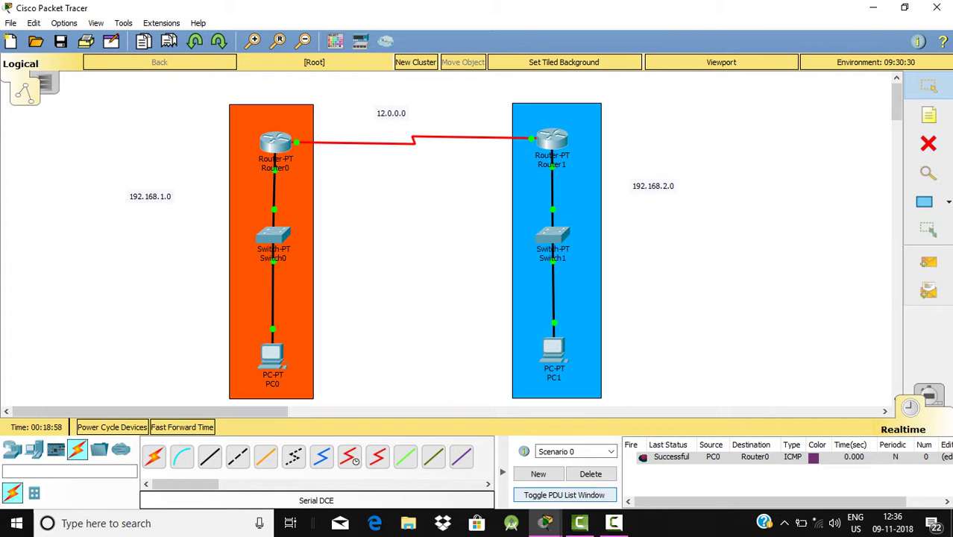
{"action": "left_click", "coordinate": [591, 474]}
Test connectivity with a simple PDU from PC1 to Router1 and delete the test scenario.
{"action": "key", "text": "p"}
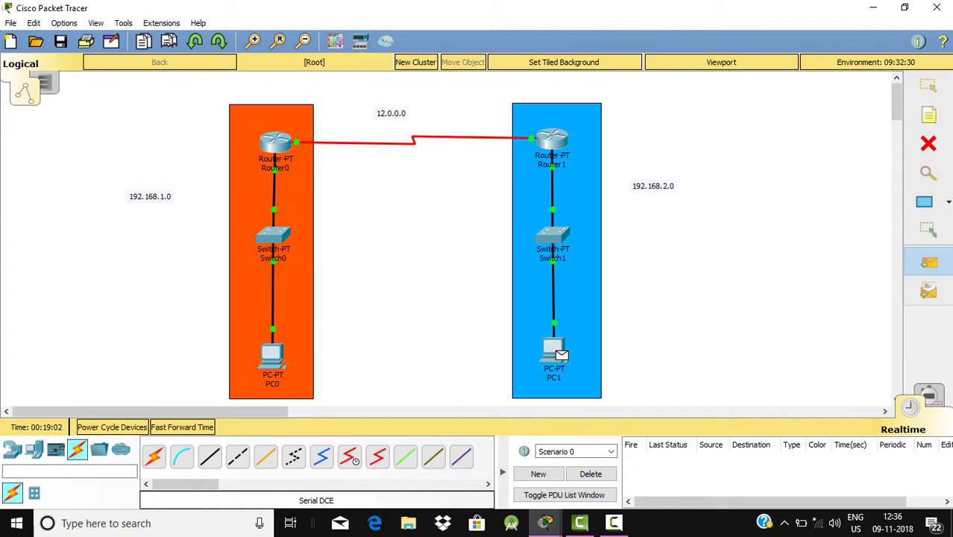
{"action": "left_click", "coordinate": [561, 355]}
{"action": "left_click", "coordinate": [552, 140]}
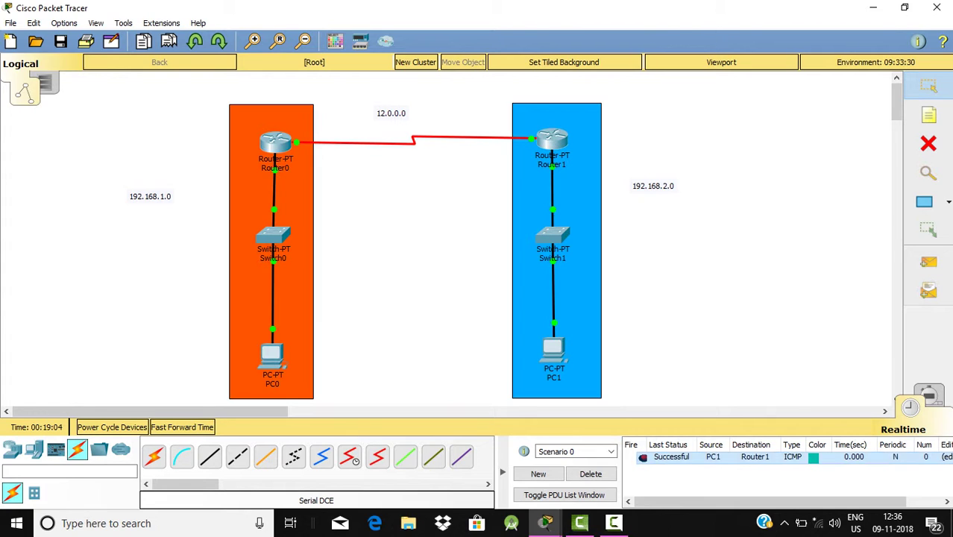
{"action": "left_click", "coordinate": [591, 474]}
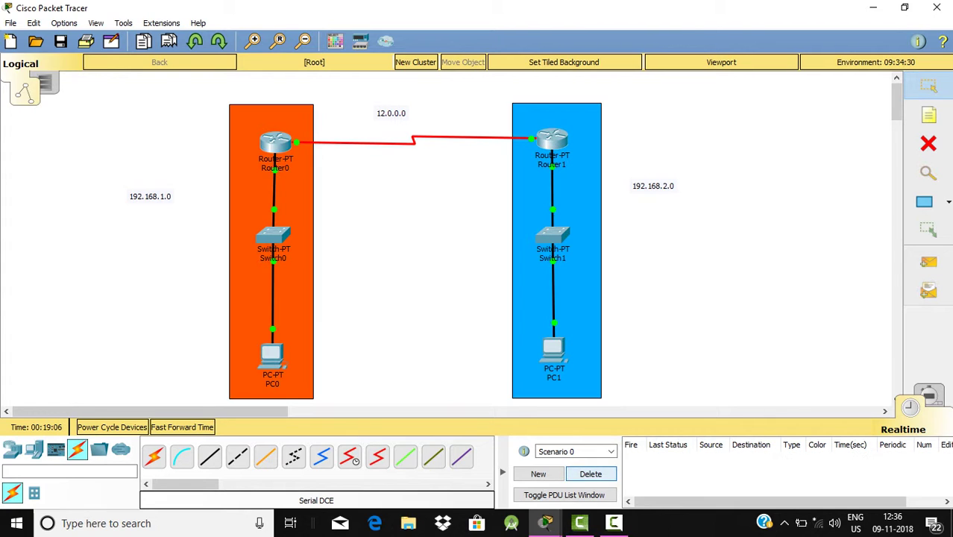
Test the serial link with a simple PDU from Router0 to Router1 and delete the test scenario.
{"action": "left_click", "coordinate": [928, 263]}
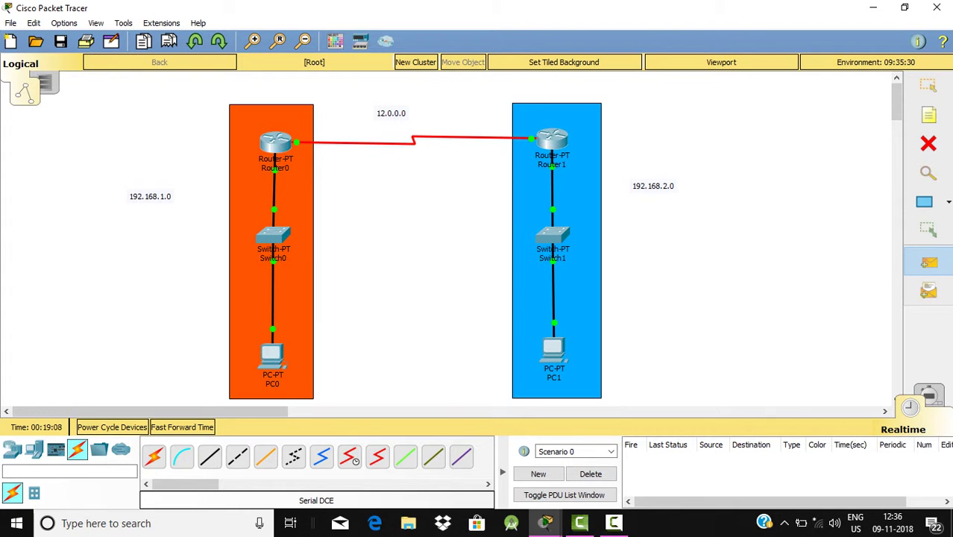
{"action": "left_click", "coordinate": [282, 147]}
{"action": "left_click", "coordinate": [552, 141]}
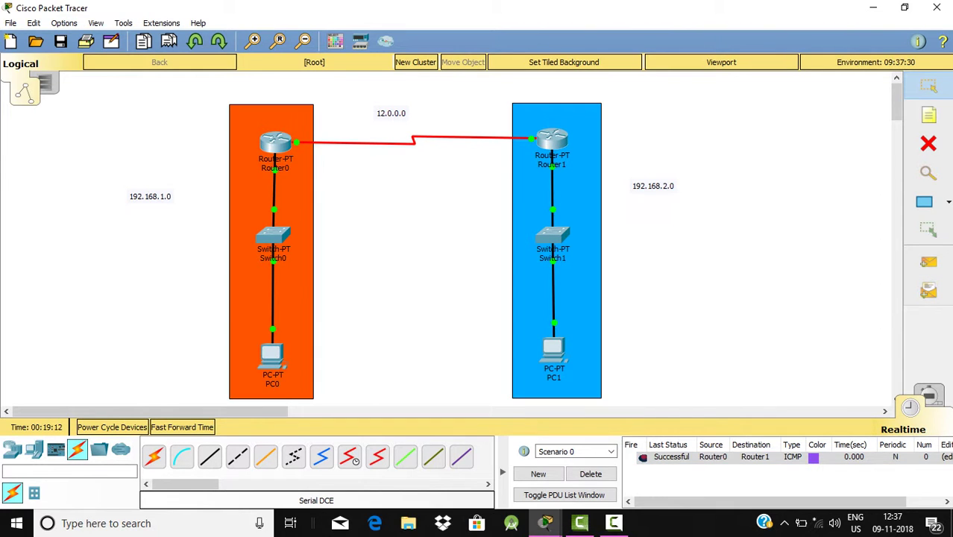
{"action": "left_click", "coordinate": [591, 473]}
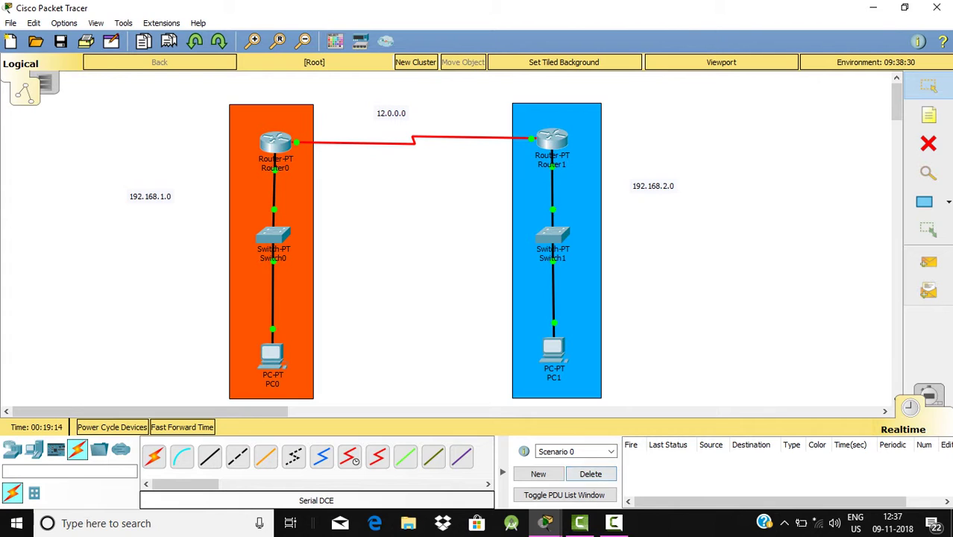
Send a simple PDU from PC0 to PC1 to test end-to-end connectivity between the two networks.
{"action": "left_click", "coordinate": [928, 262]}
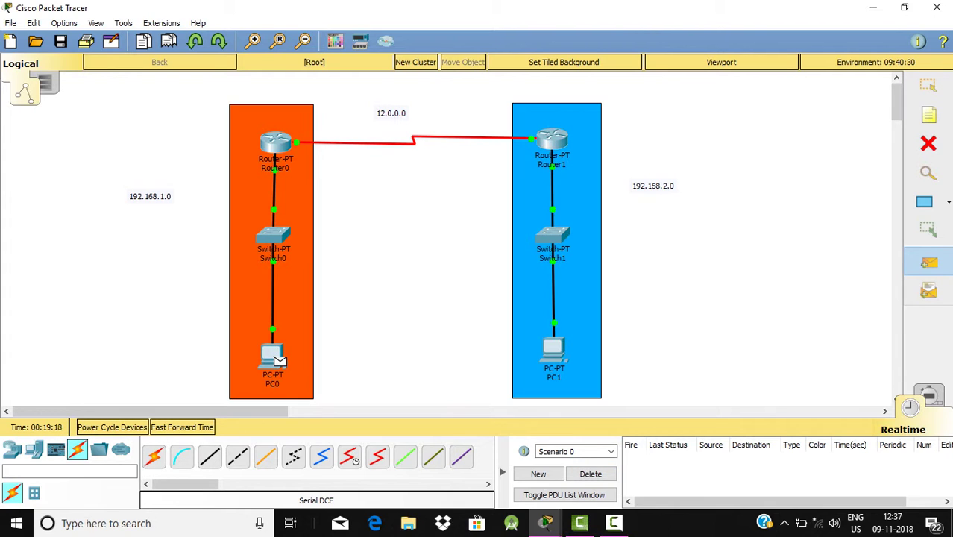
{"action": "left_click", "coordinate": [278, 361]}
{"action": "left_click", "coordinate": [553, 349]}
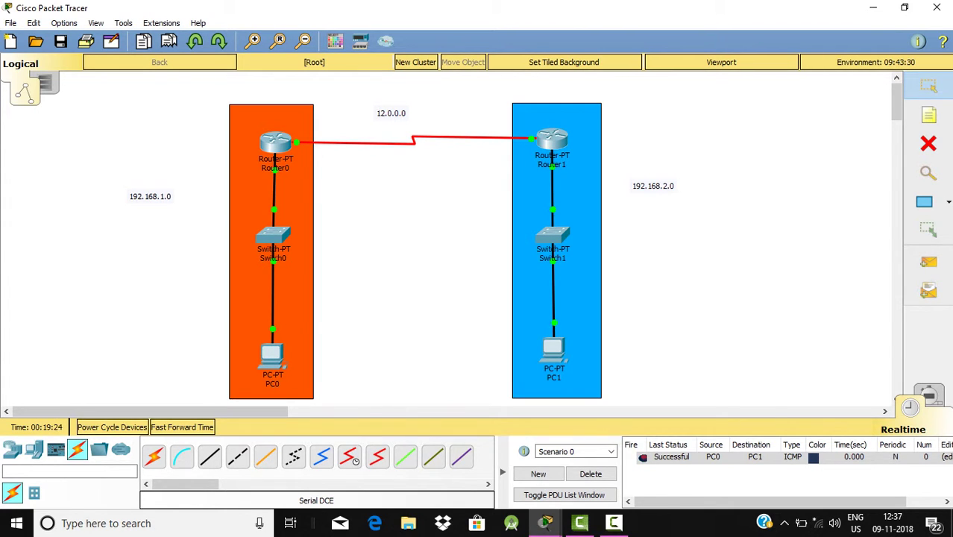
Play the PC0-to-PC1 message in Simulation mode with Auto Capture, and return to Realtime mode after deleting the scenario.
{"action": "key", "text": "shift+s"}
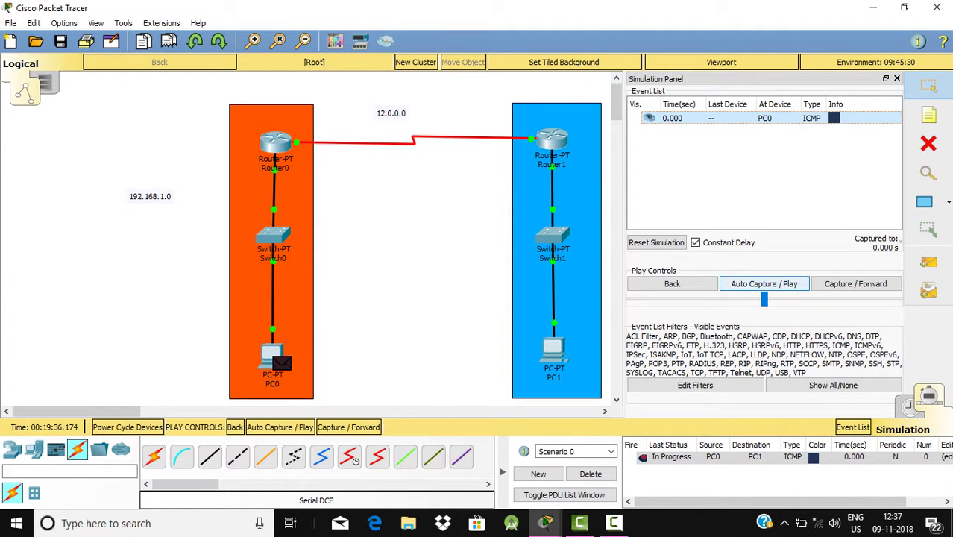
{"action": "left_click", "coordinate": [763, 283]}
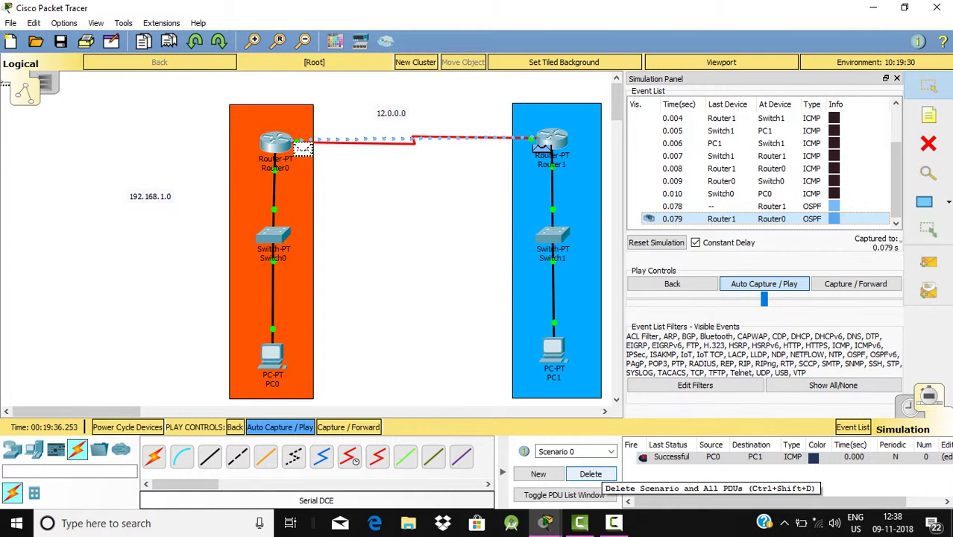
{"action": "left_click", "coordinate": [591, 475]}
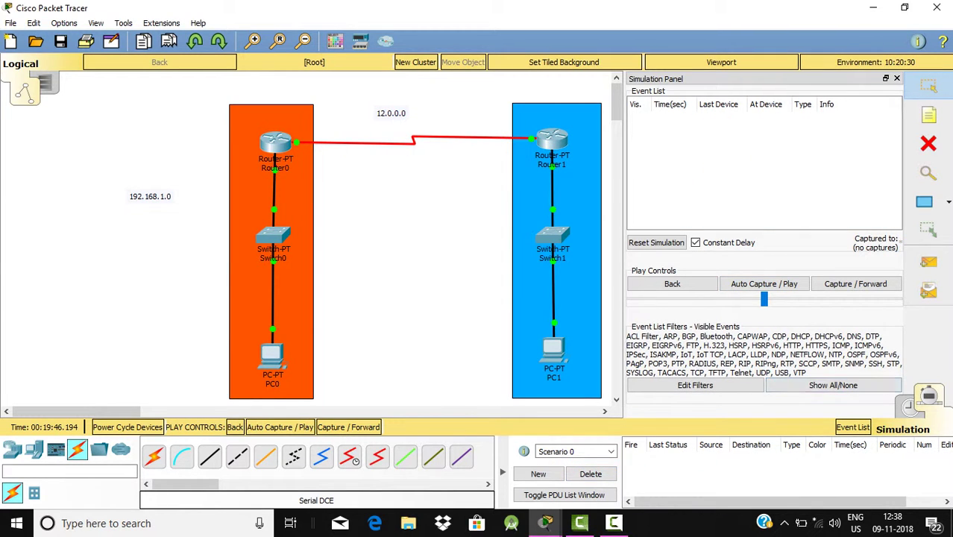
{"action": "key", "text": "shift+r"}
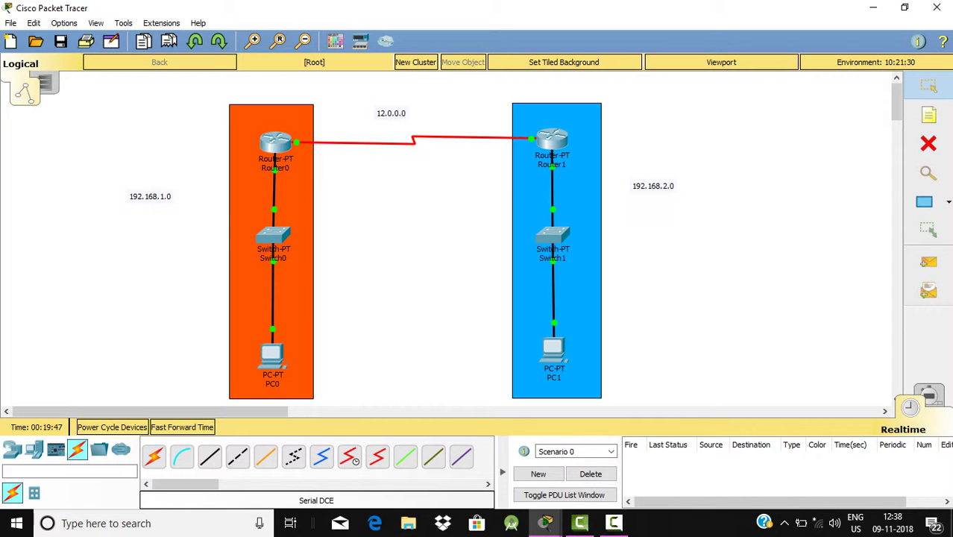